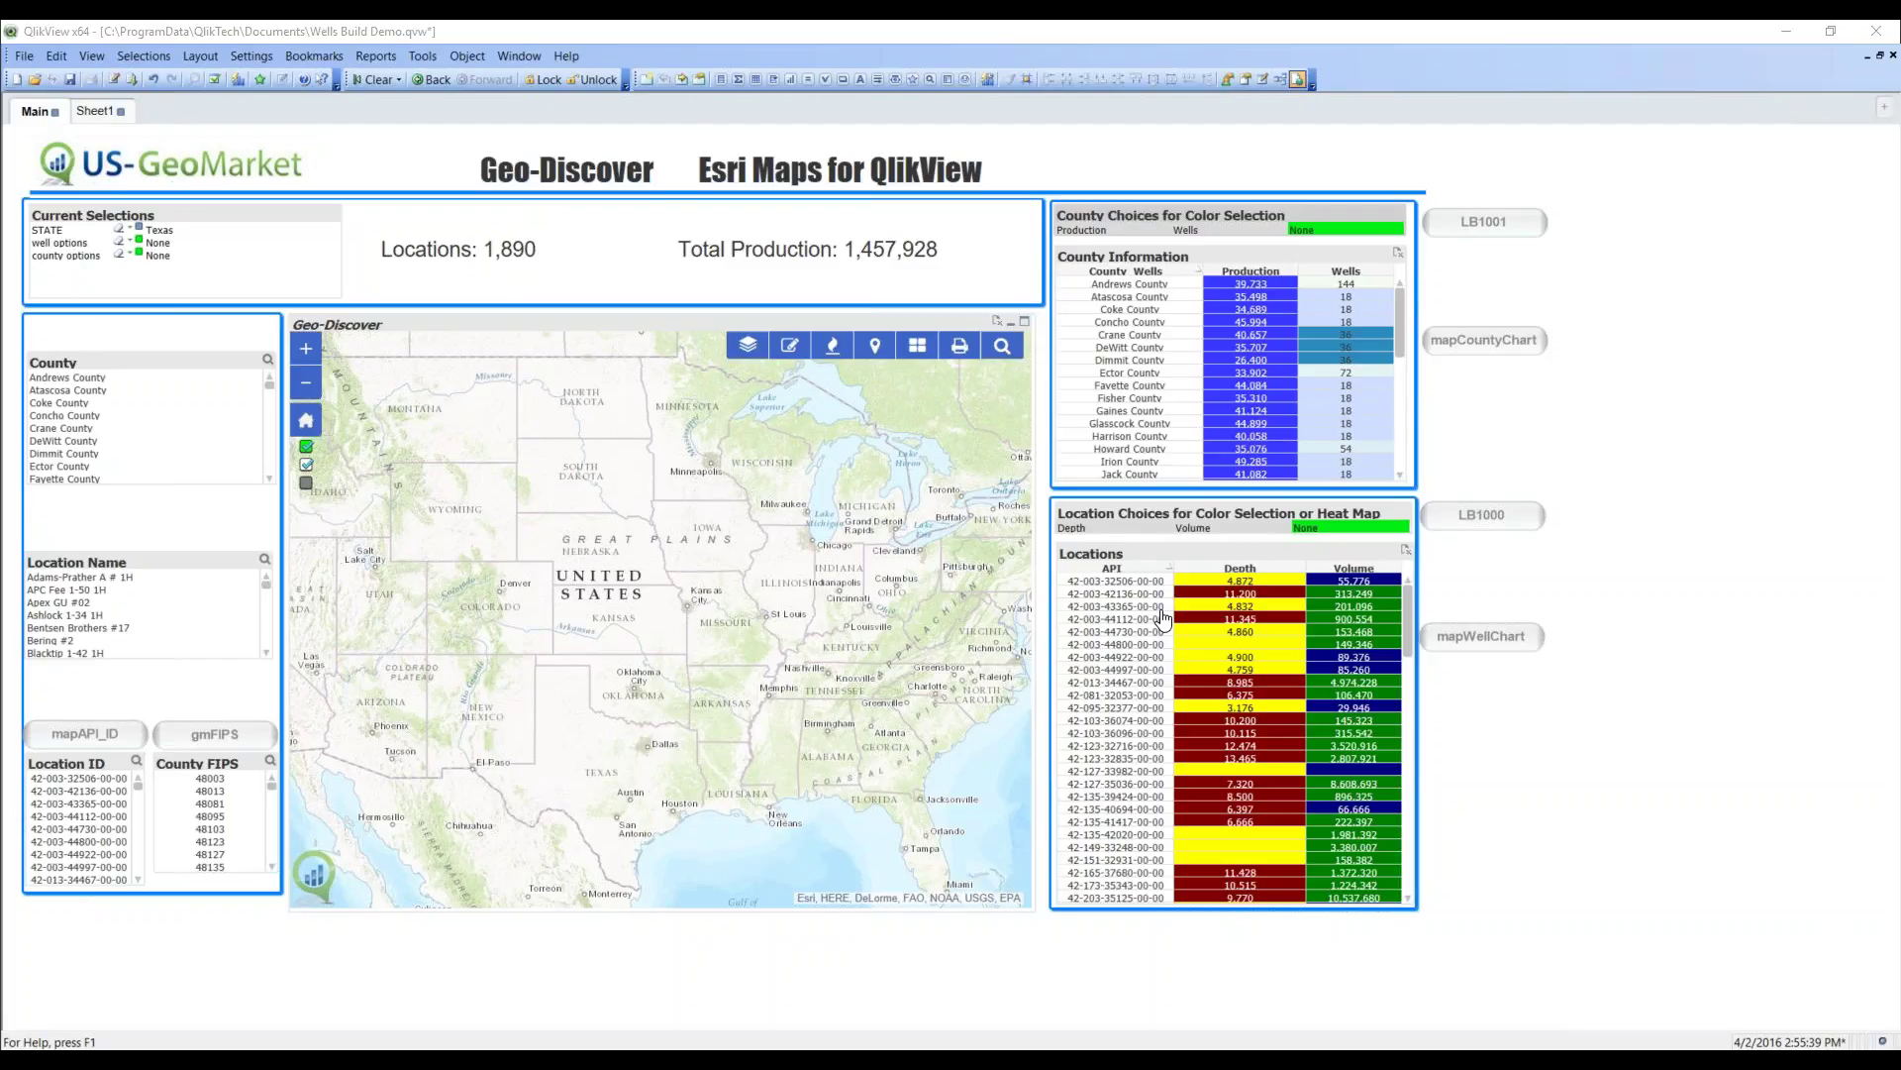
- Right-click the Geo-Discover Esri map of the United States to bring up its context menu
right_click(758, 581)
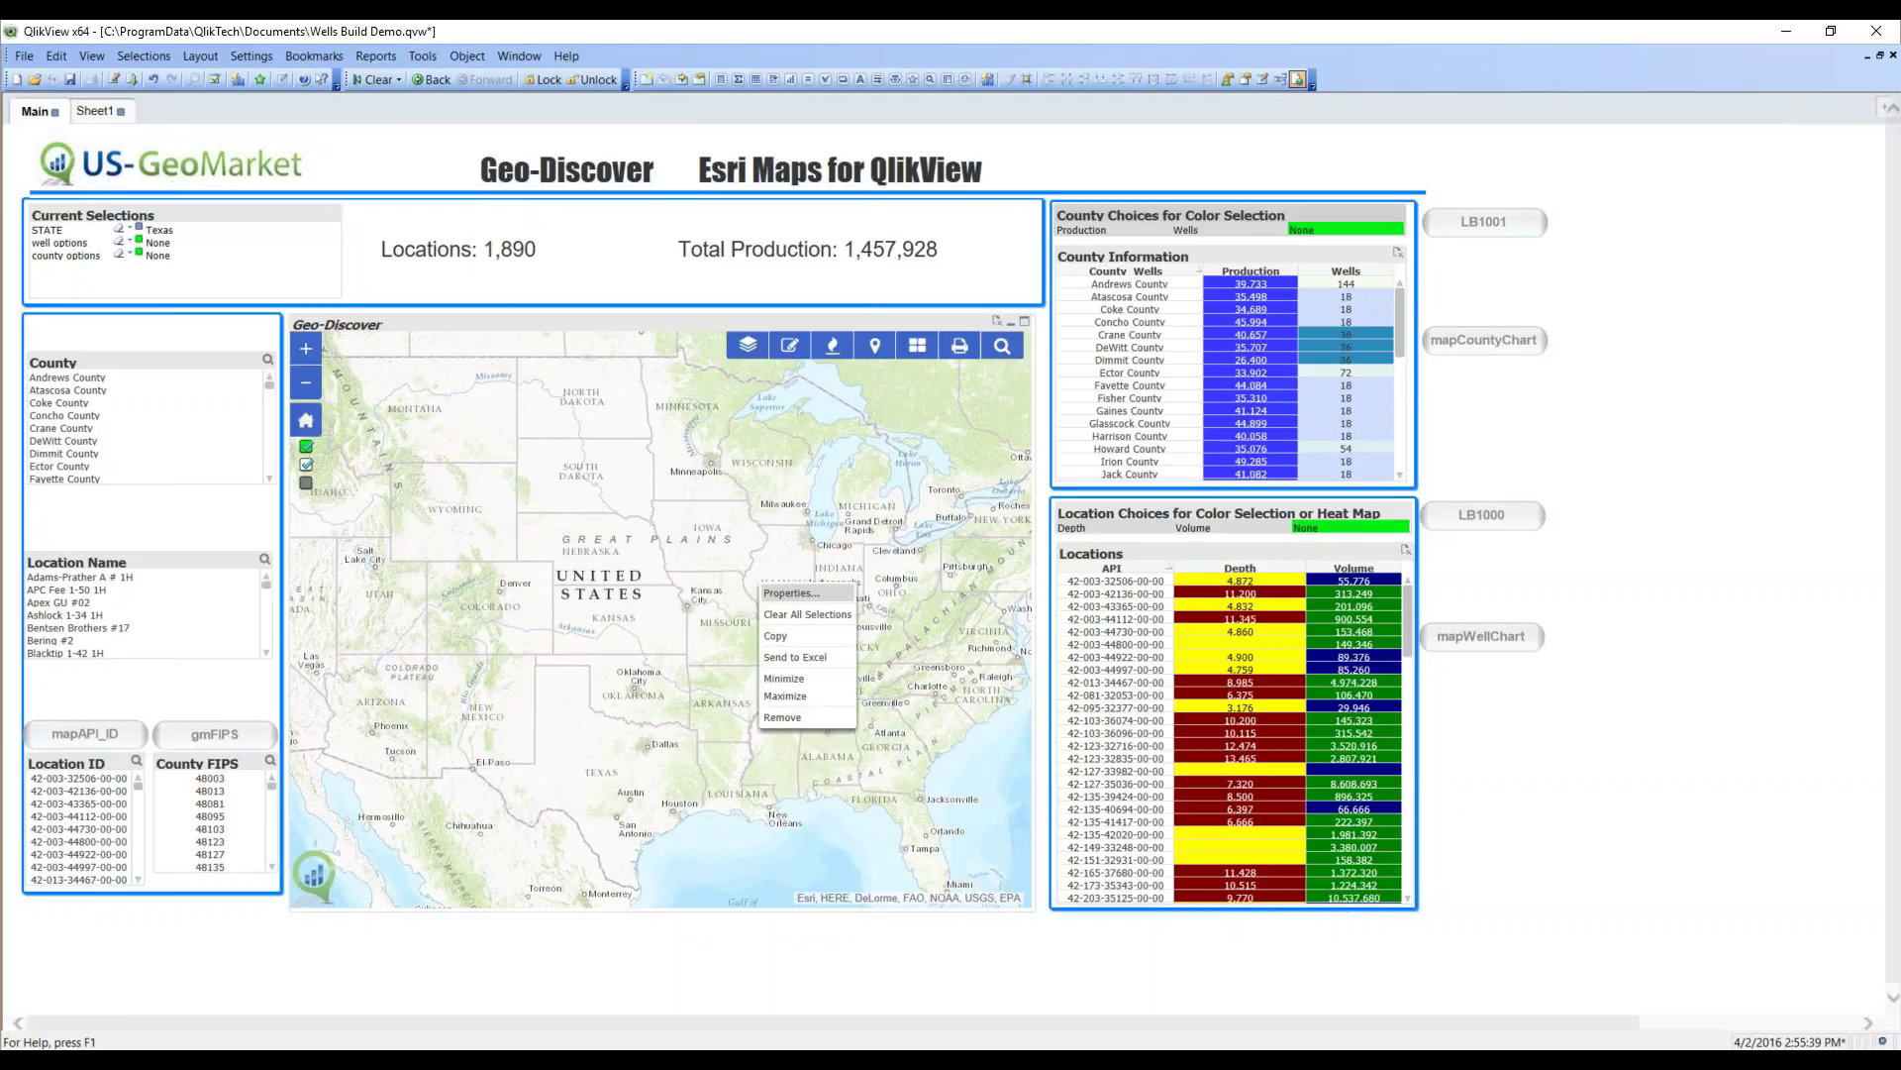
- Choose Properties from the map's context menu to open the Geo-Discover properties dialog
left_click(799, 595)
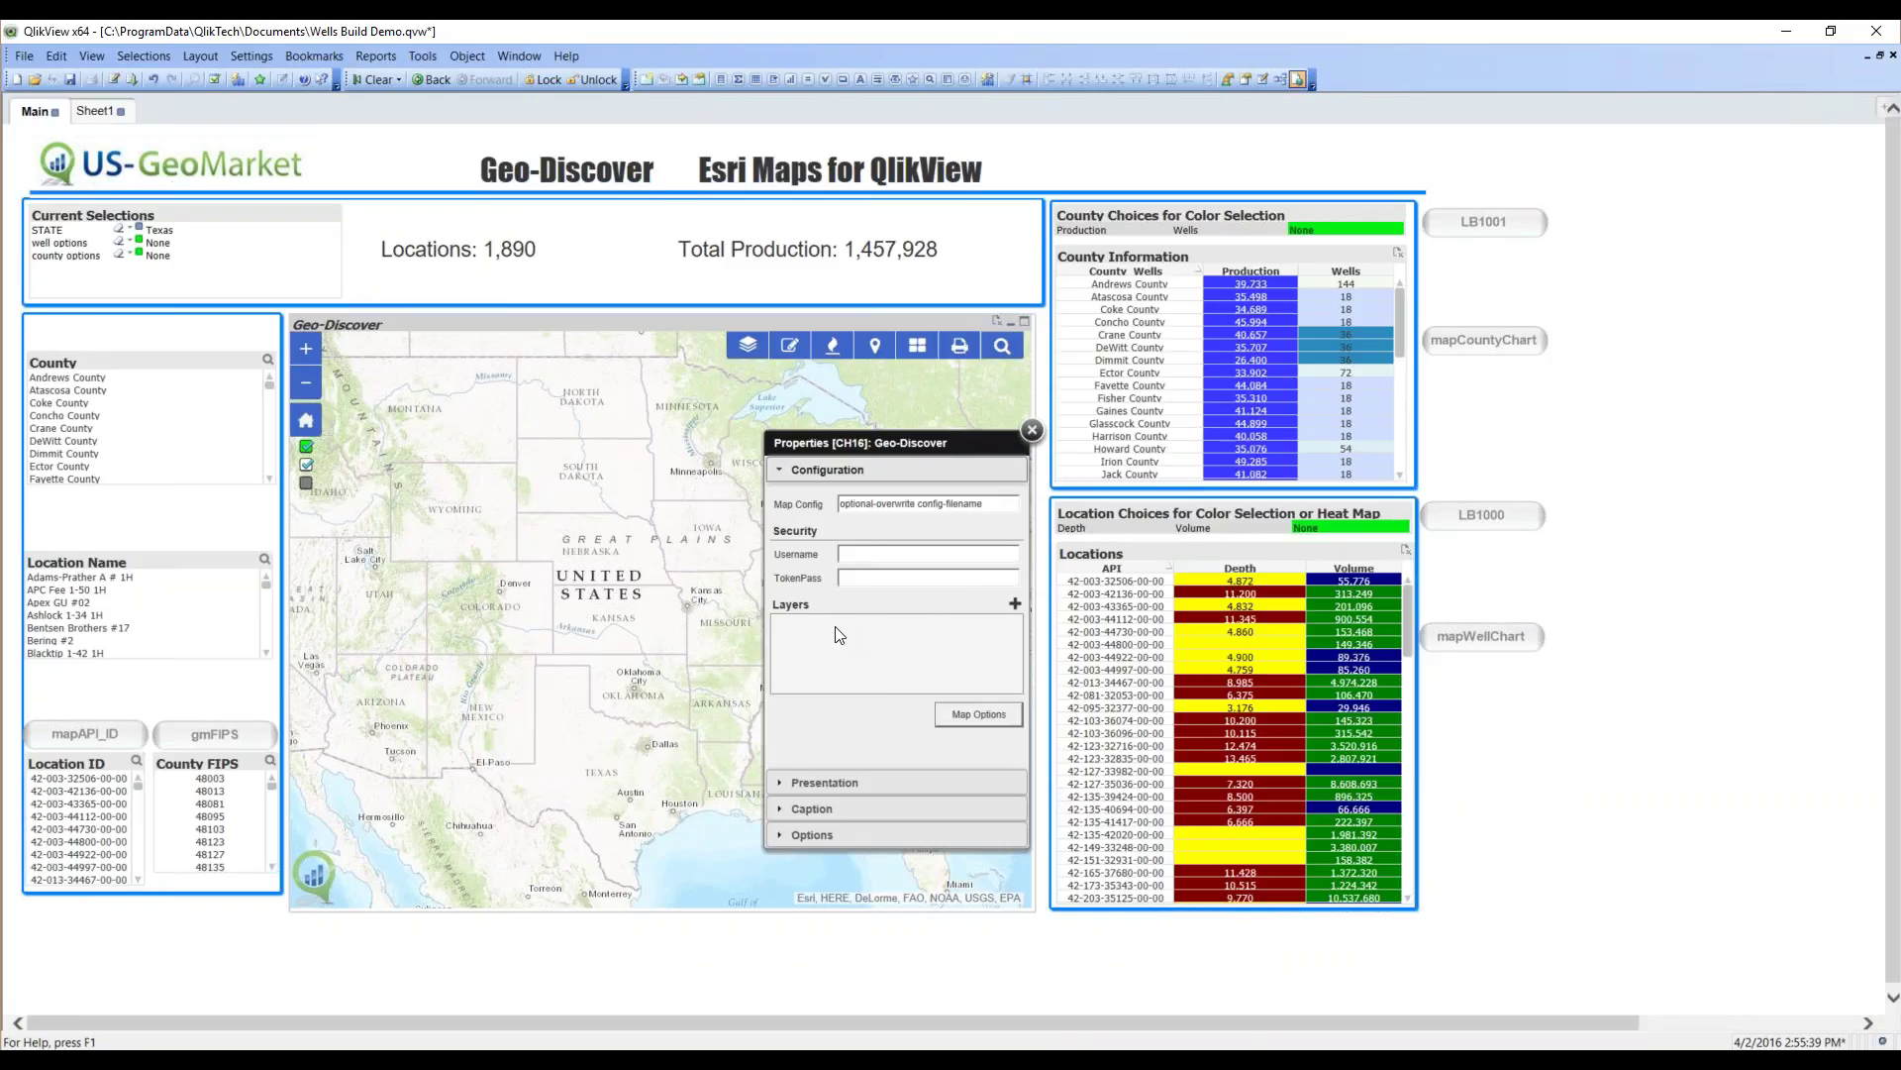
- Add a new map layer named Locations using the FRAC13 FeatureServer/0 URL
left_click(1015, 603)
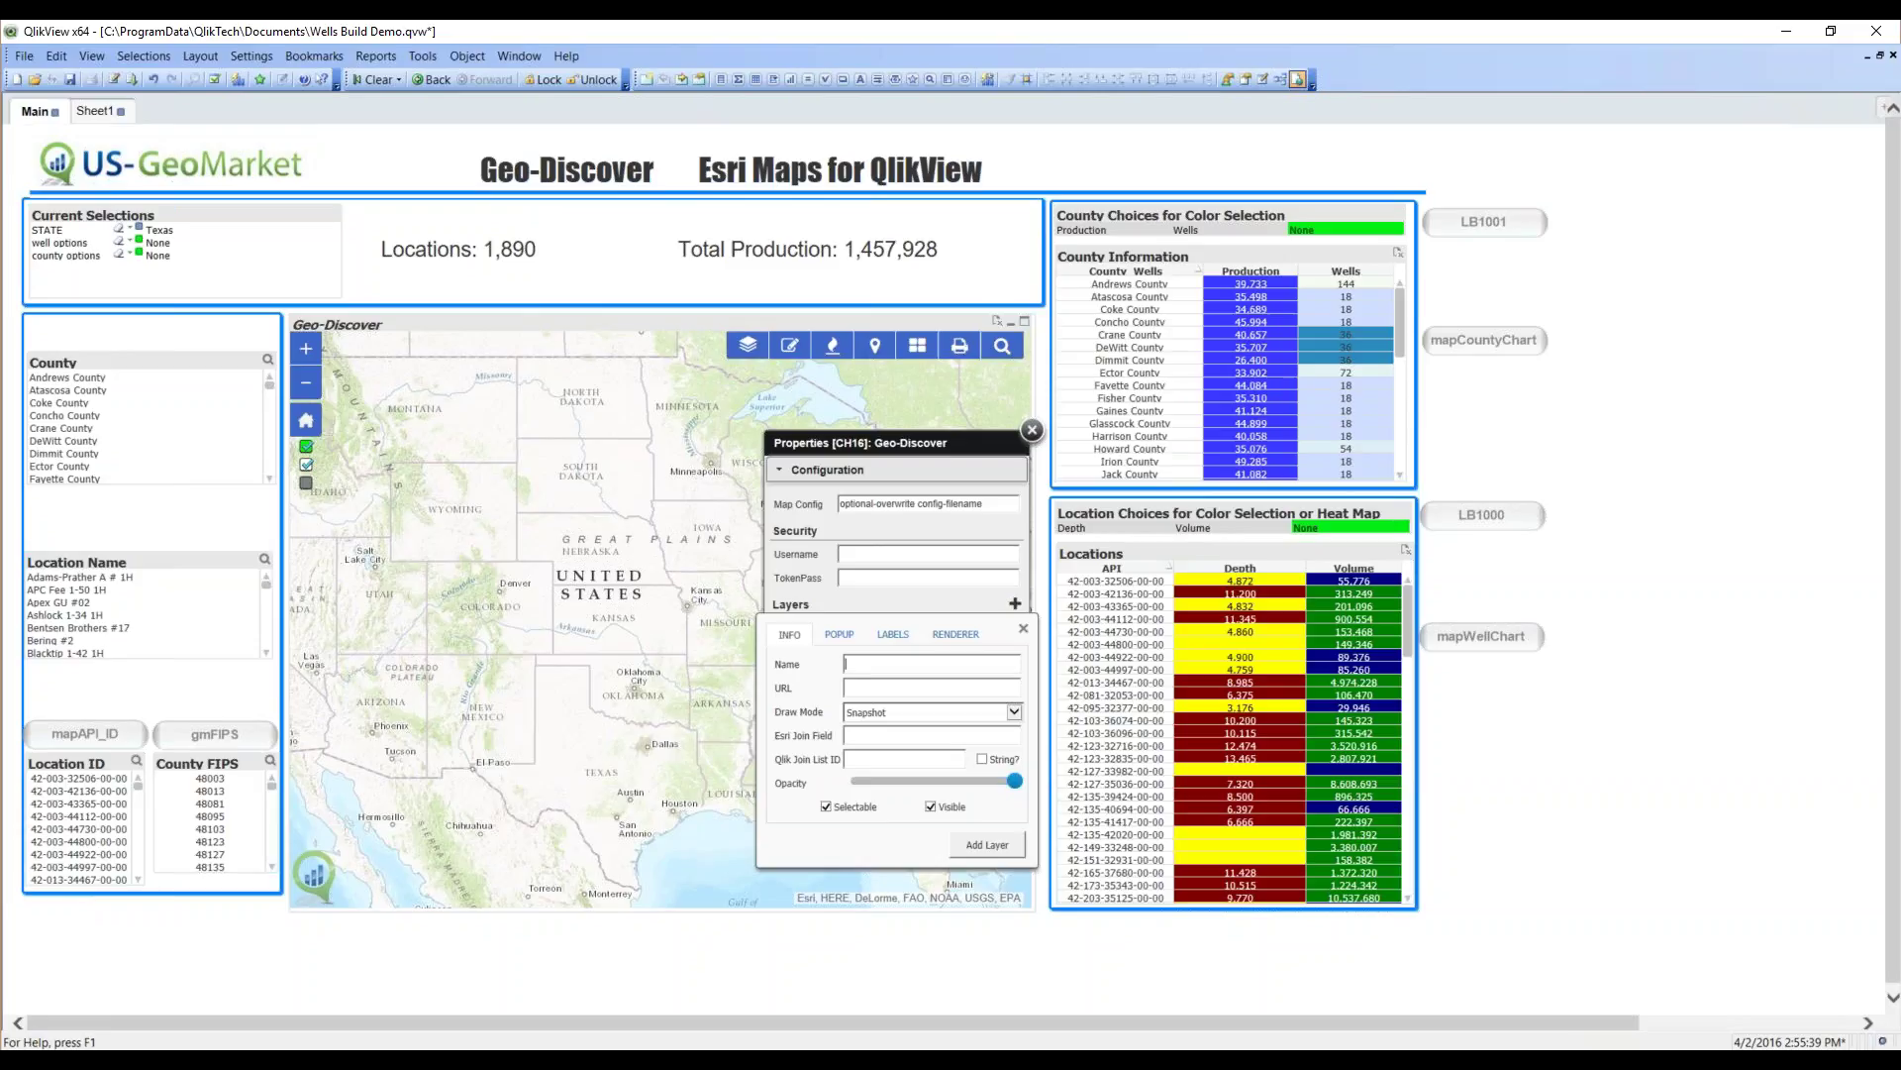
type("a")
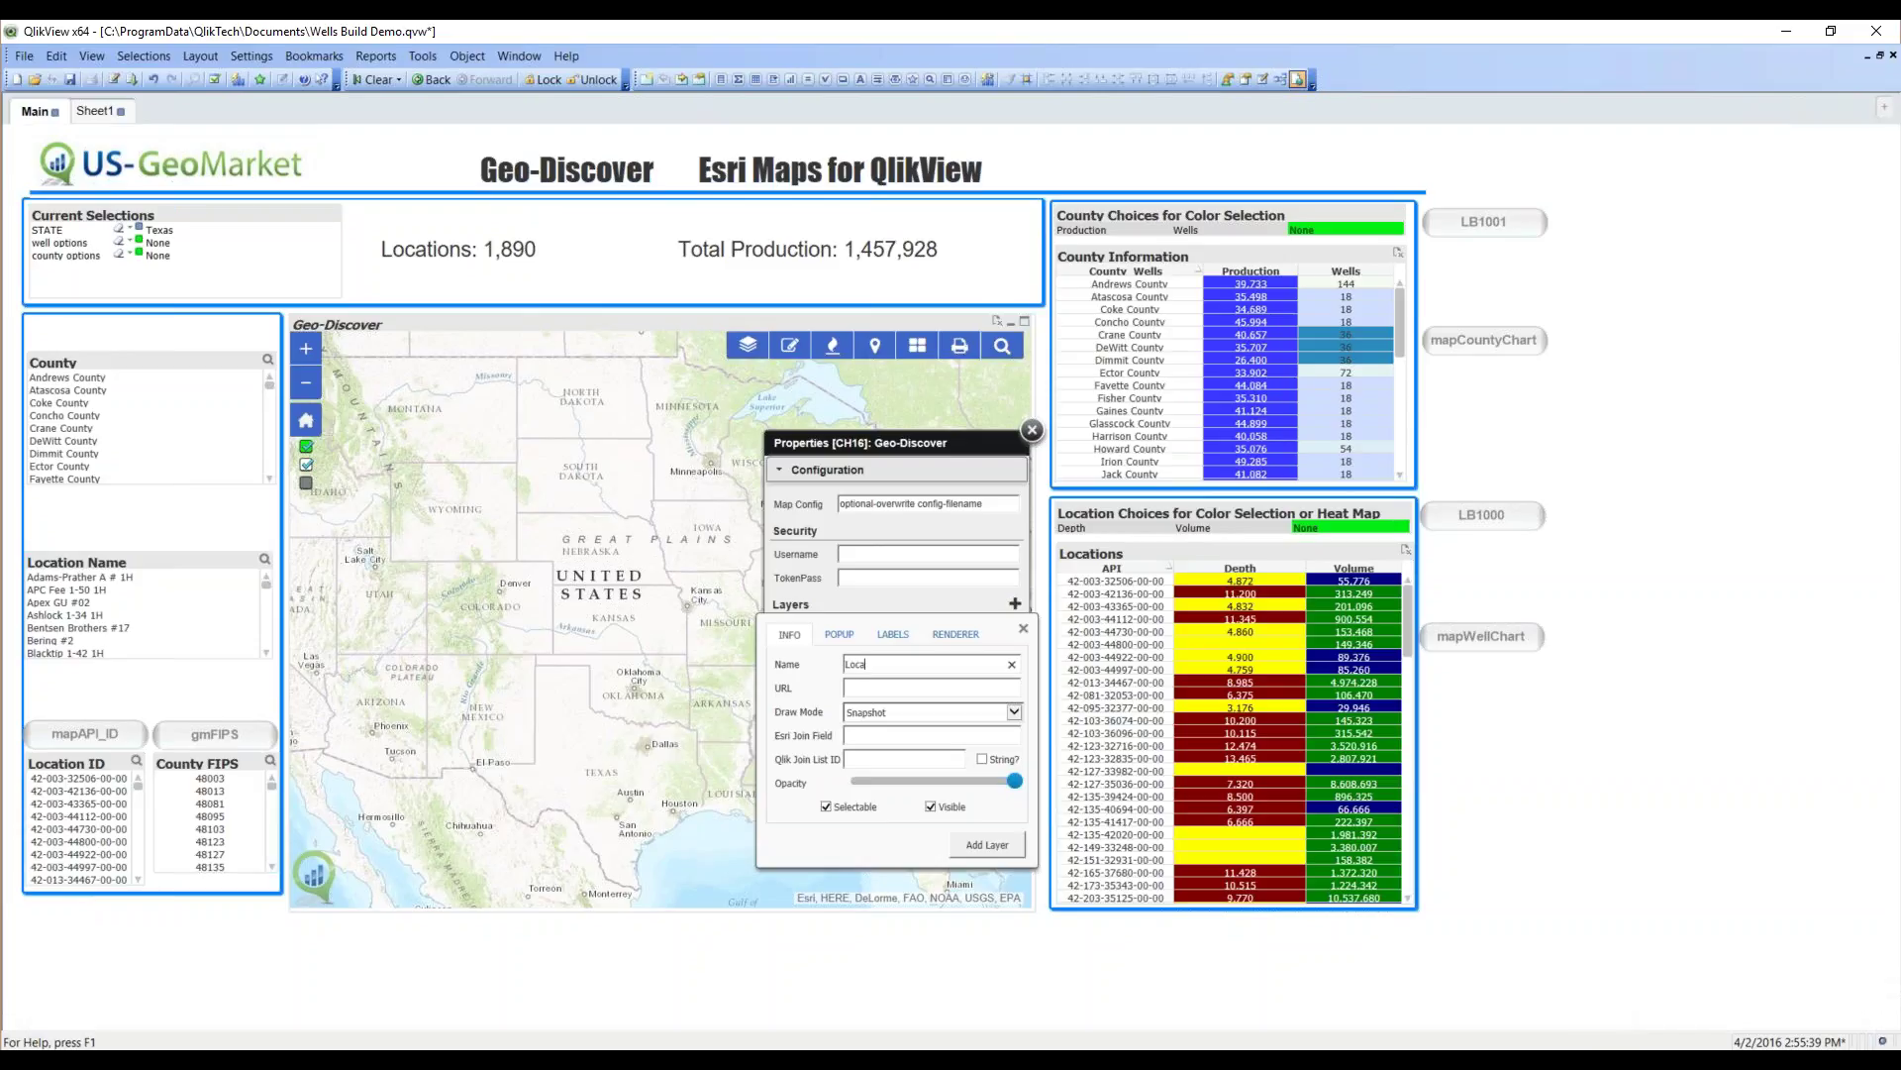
type("tions")
key("ctrl+v")
- Keep the Snapshot draw mode and enter API as the Esri join field
left_click(1015, 715)
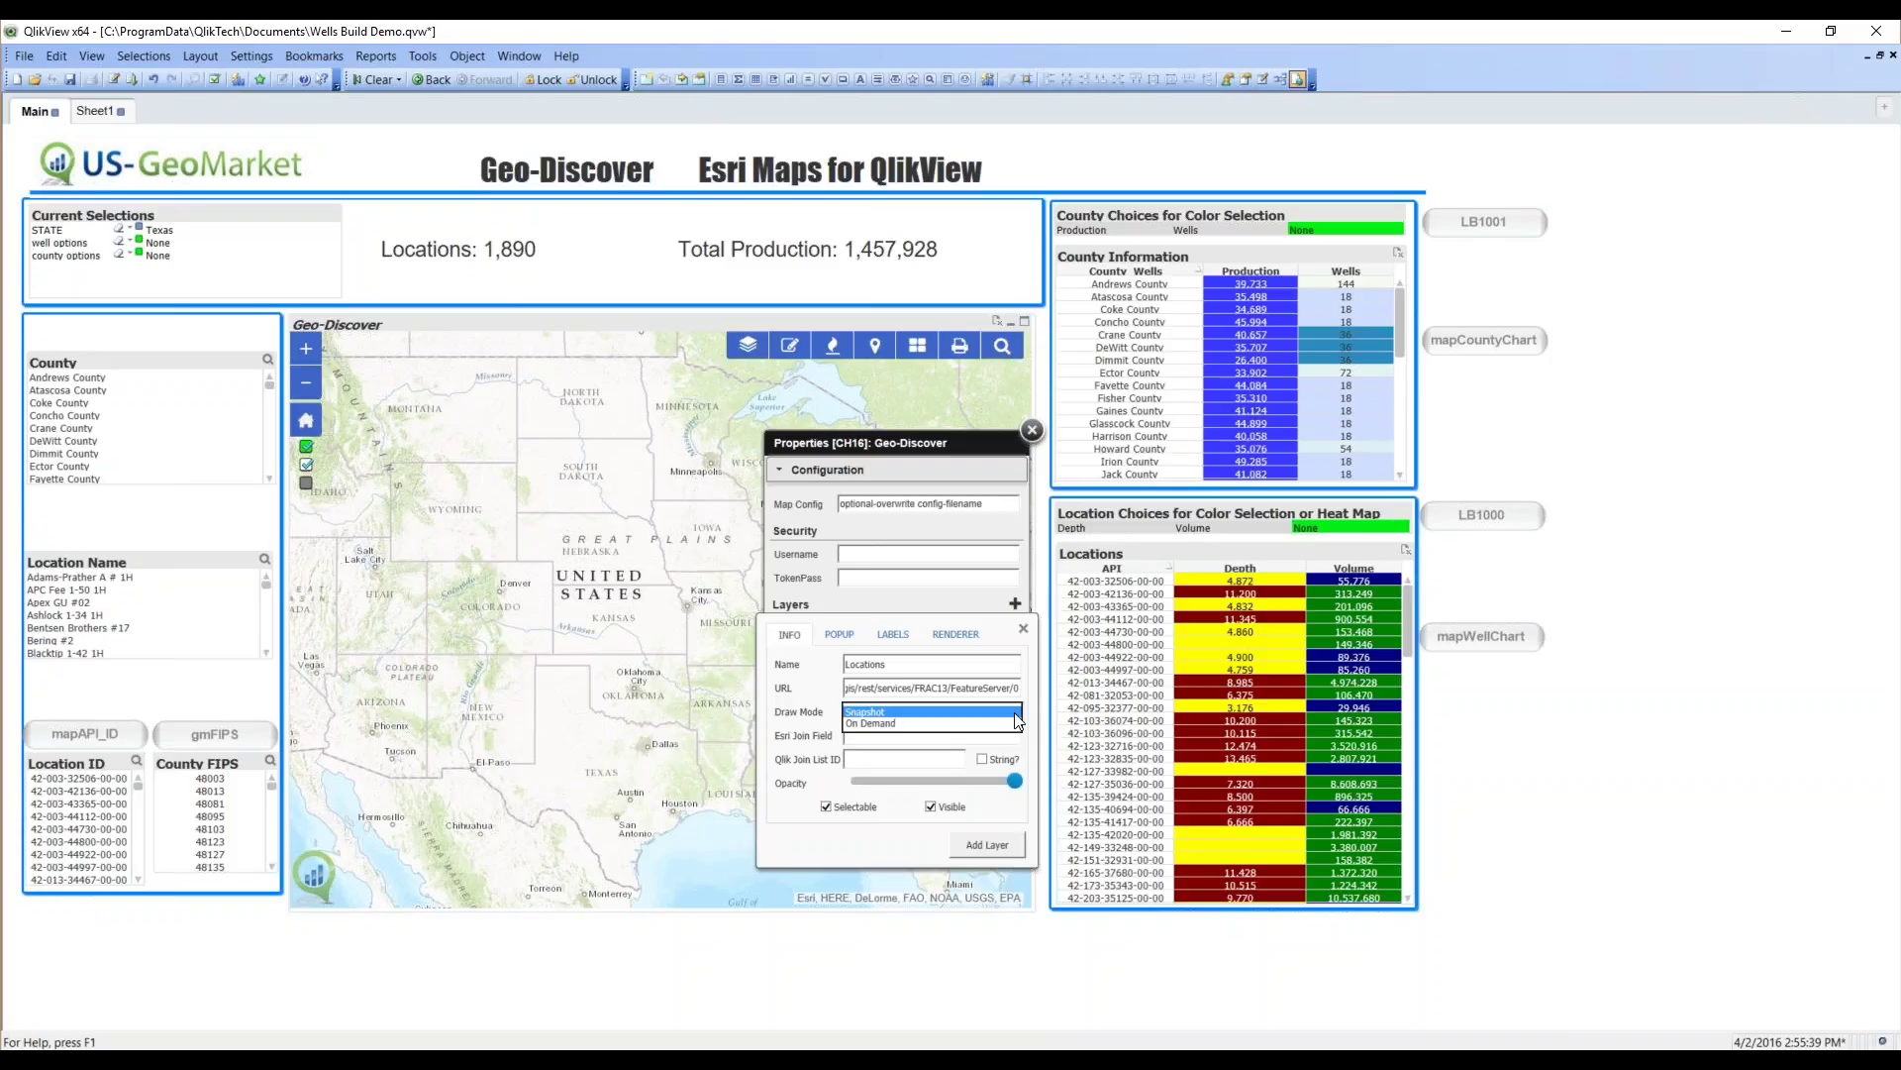
left_click(1017, 720)
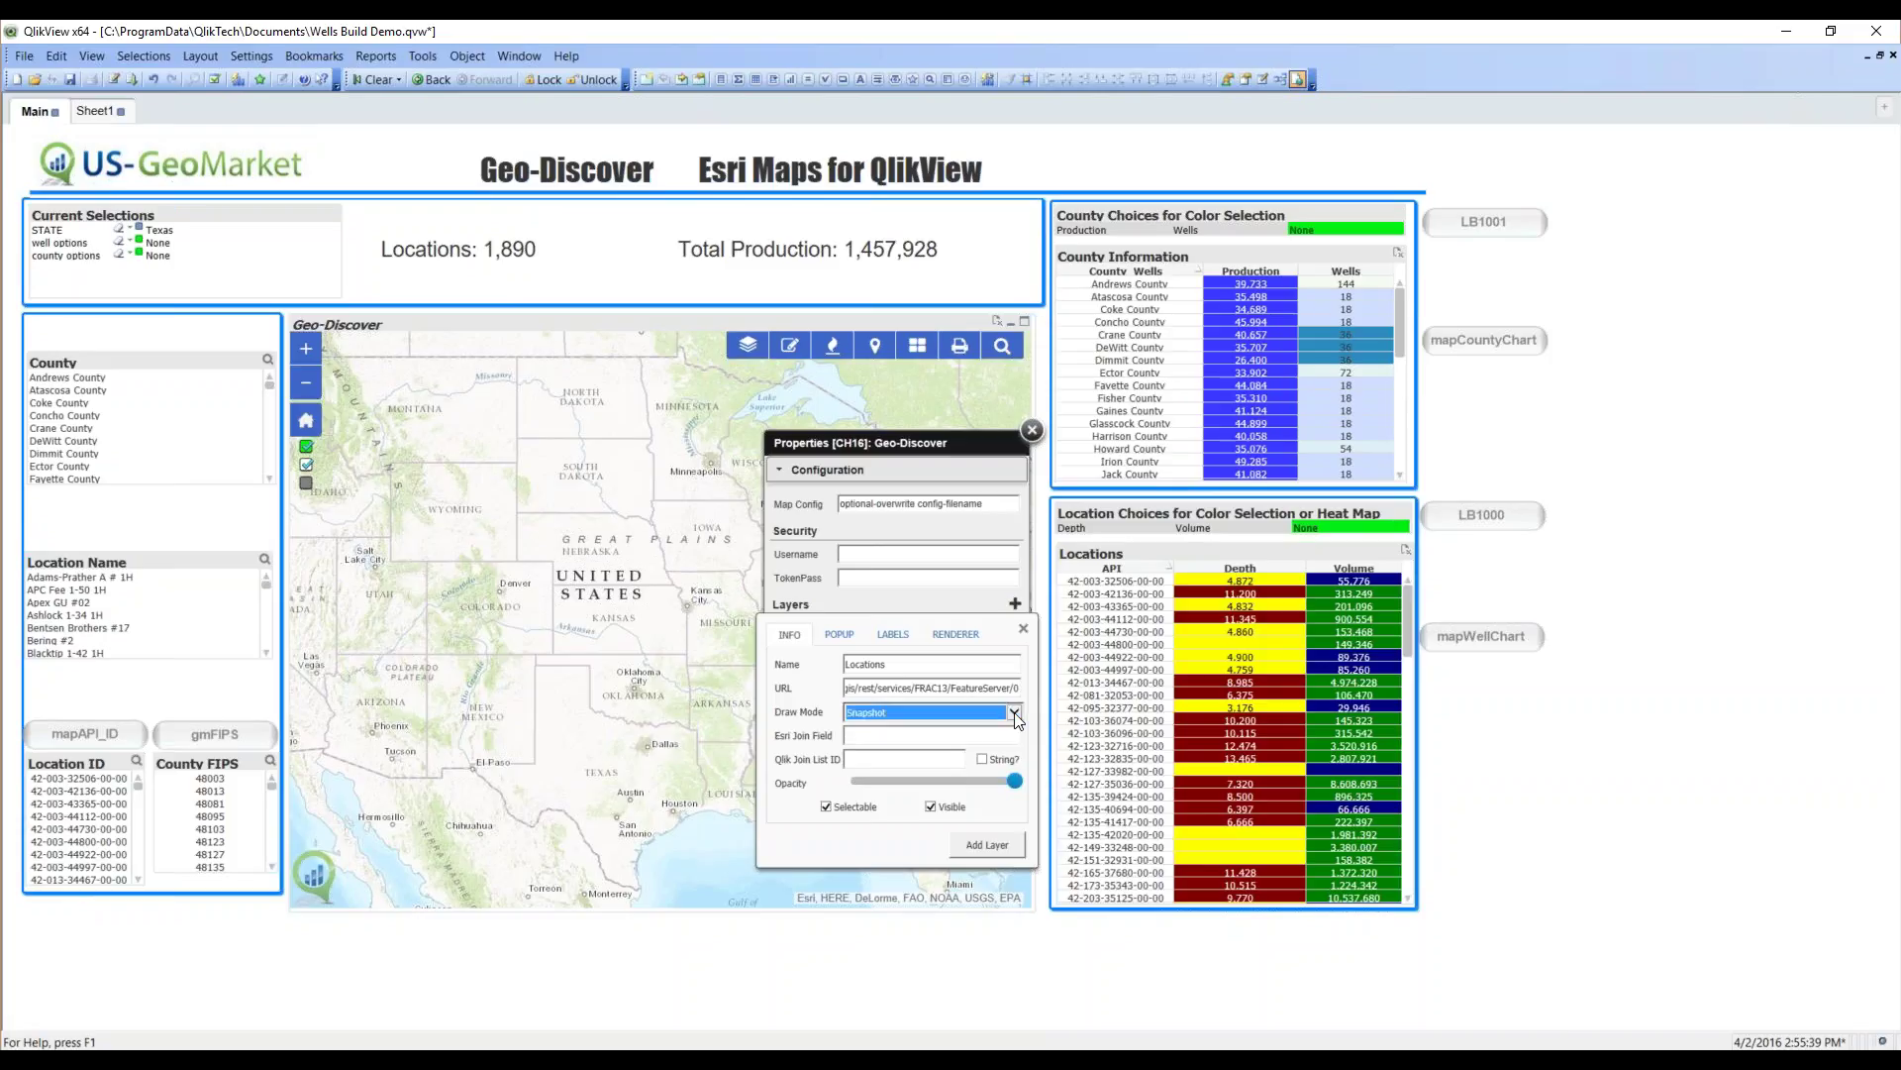
left_click(918, 735)
left_click(918, 735)
type("API")
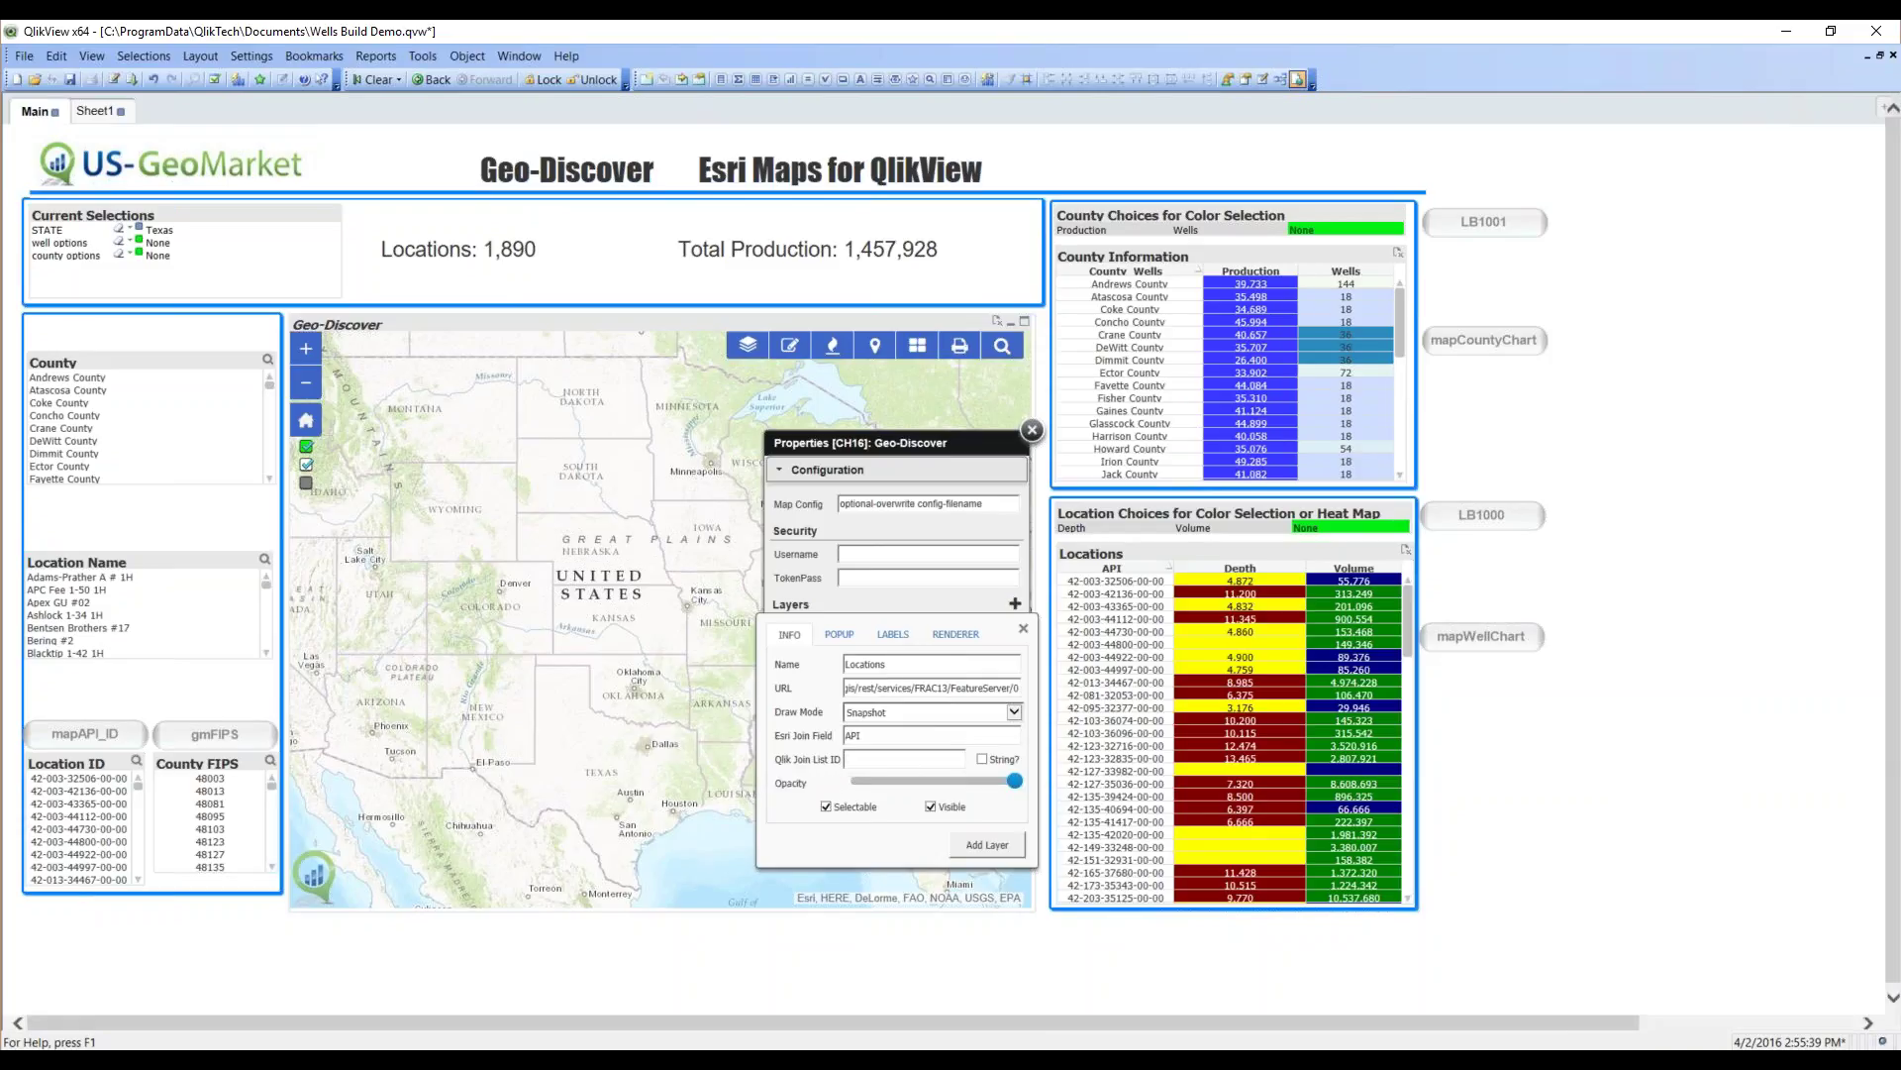
left_click(84, 741)
- Set the Qlik join list ID to mapAPI_ID, tick String?, and keep Selectable and Visible on
left_click(83, 741)
type("mapAPI")
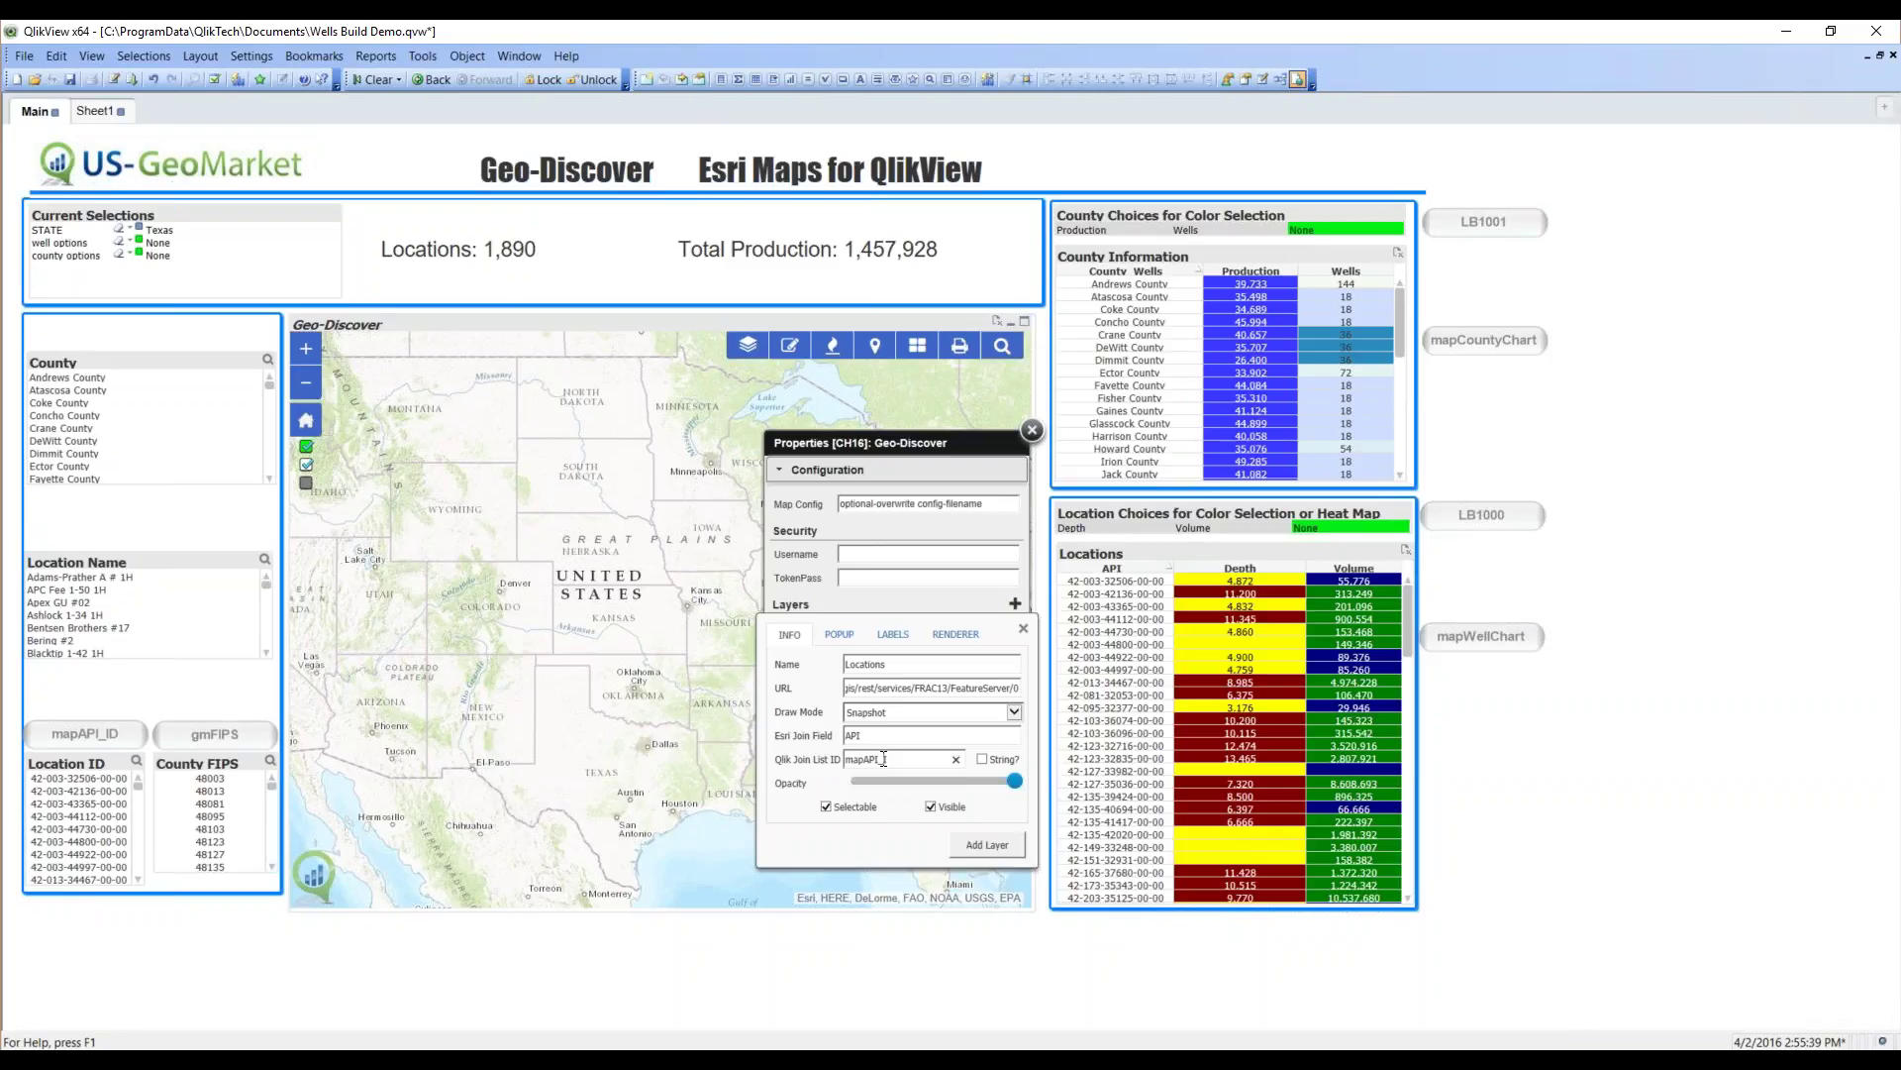
type("_ID")
left_click(838, 822)
left_click(838, 822)
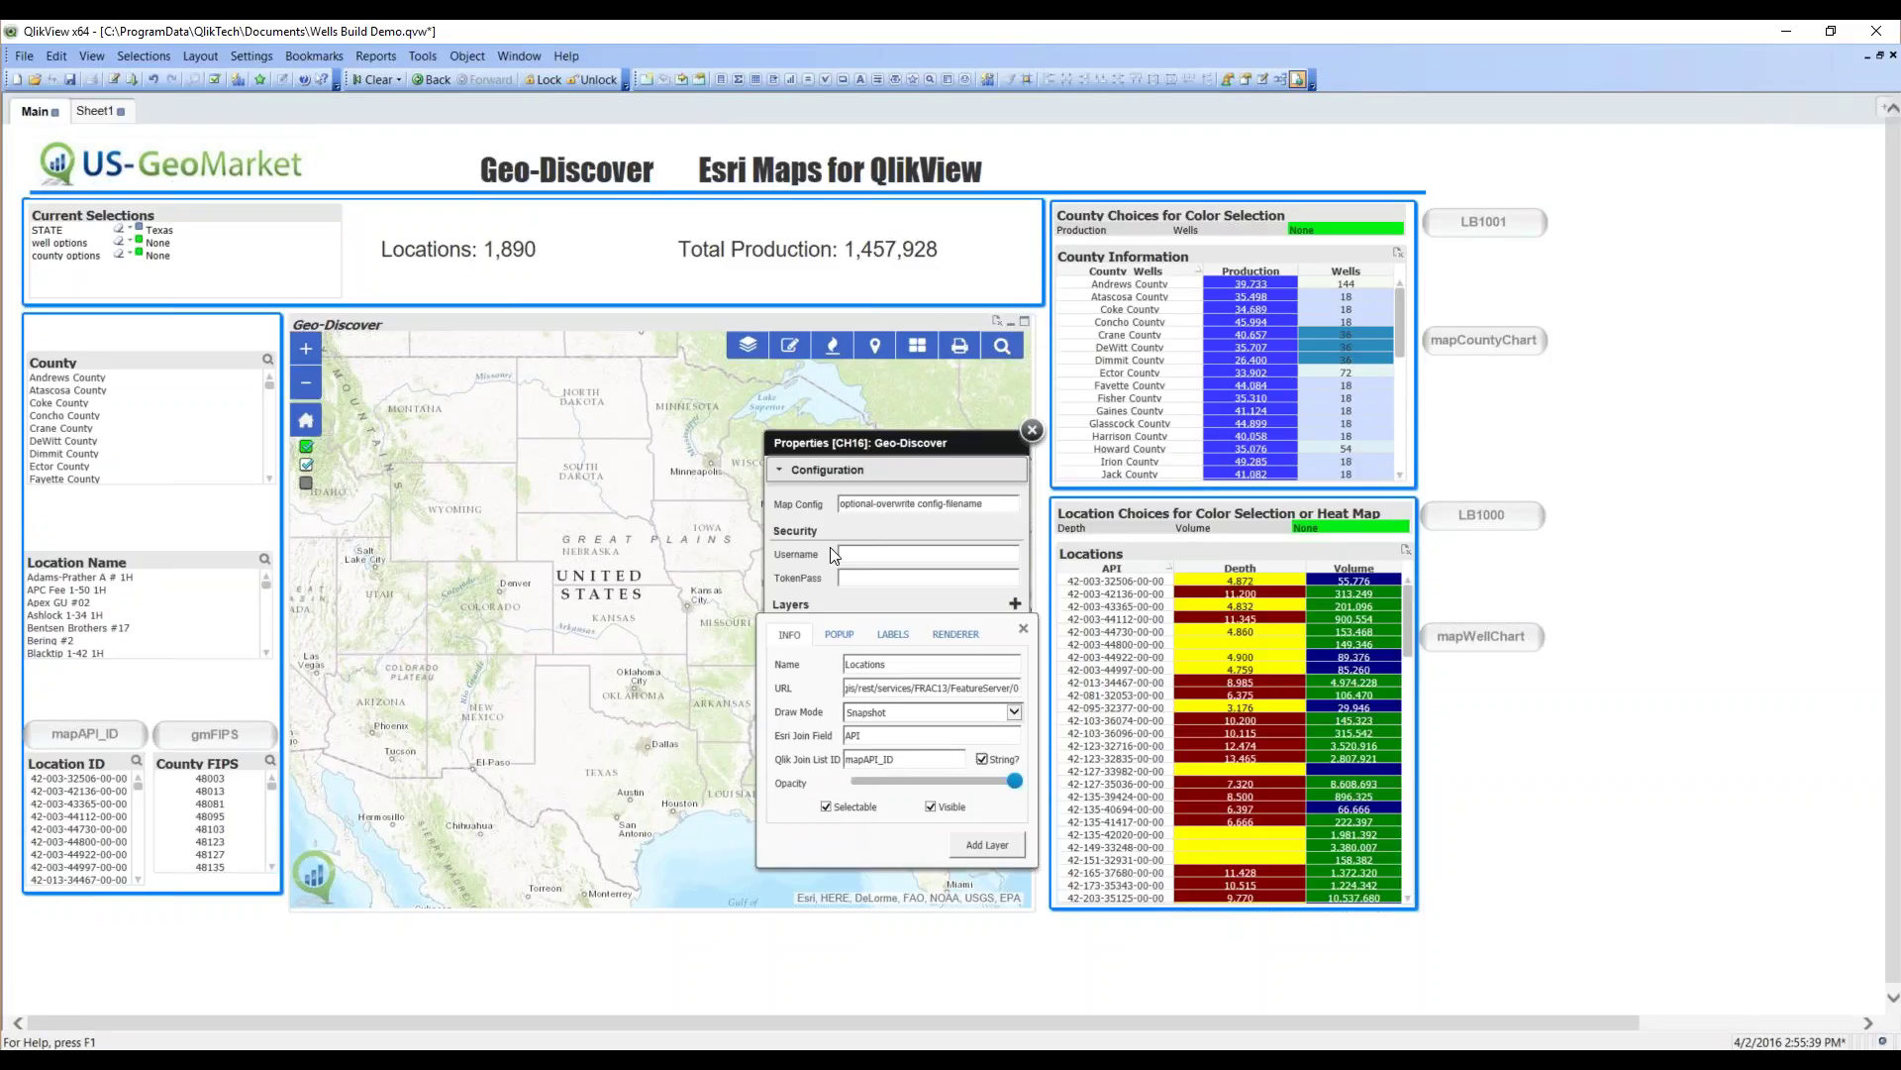
left_click(743, 363)
left_click(743, 363)
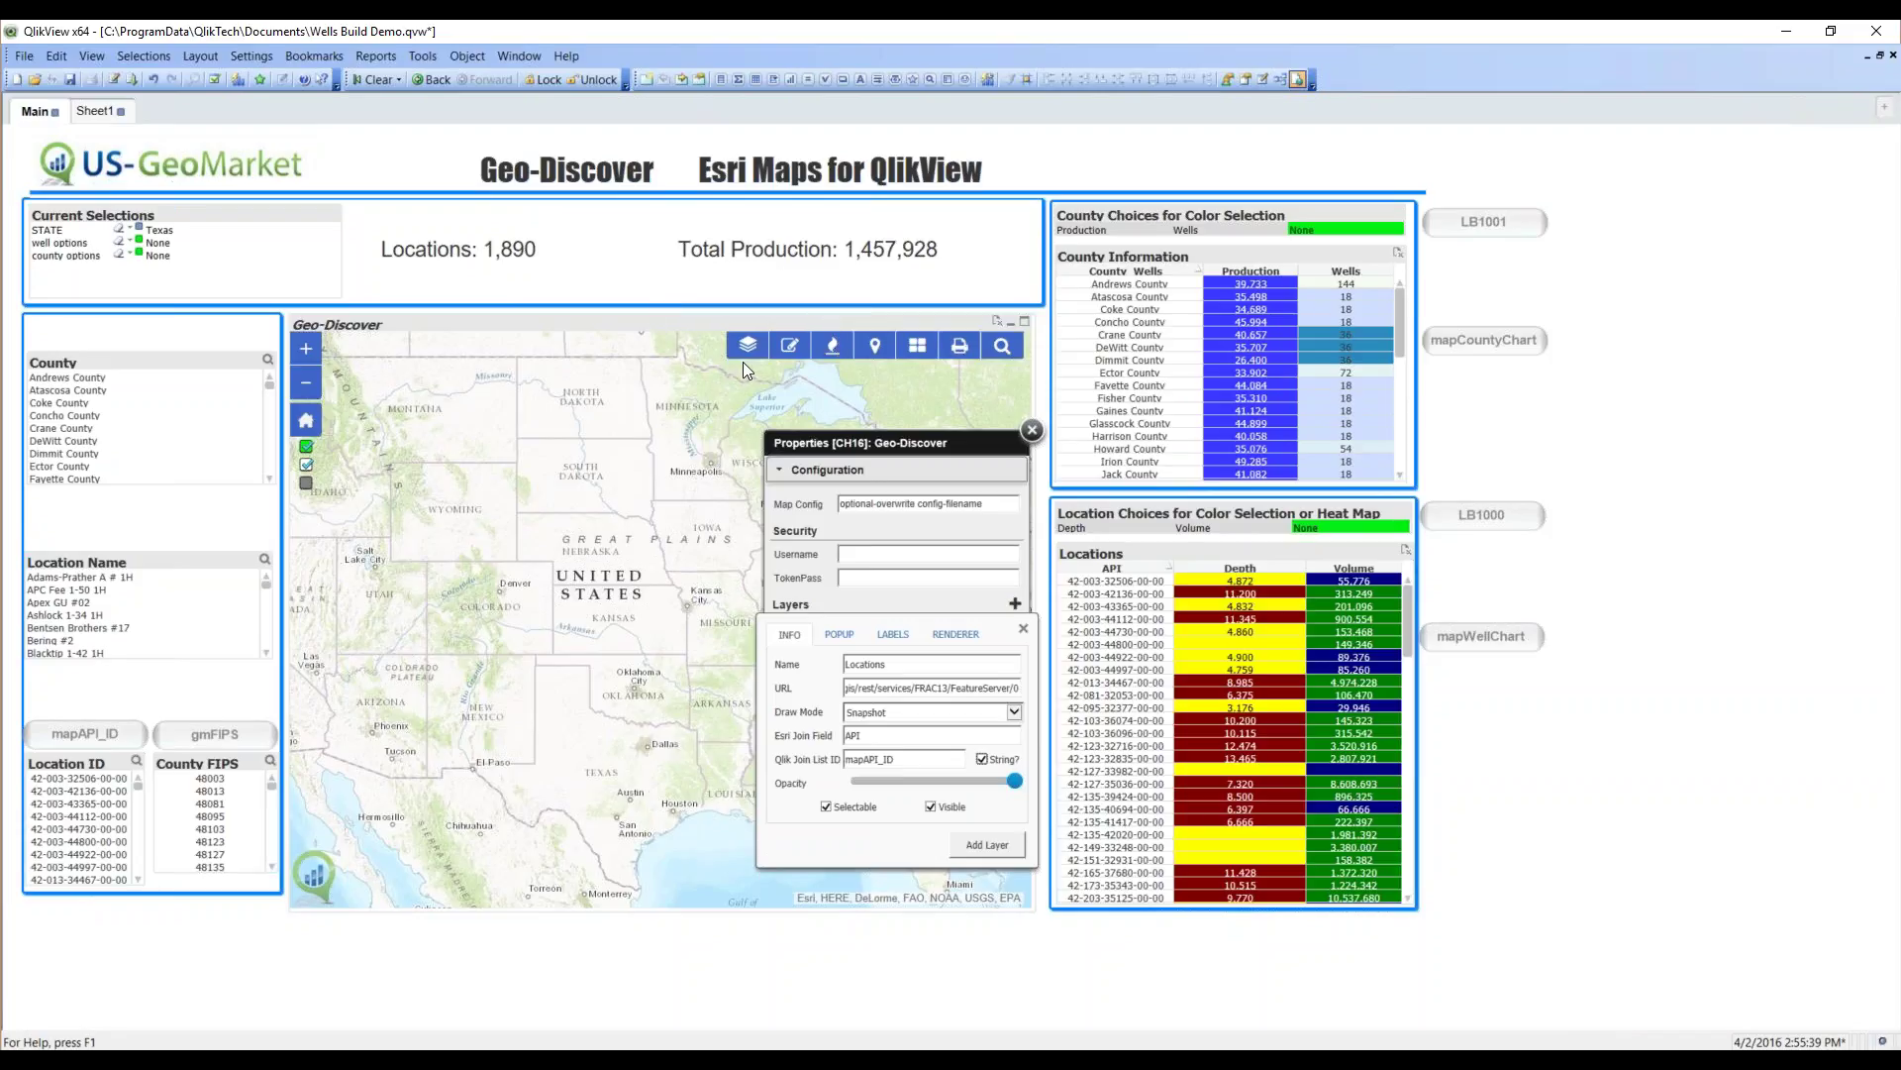
left_click(947, 815)
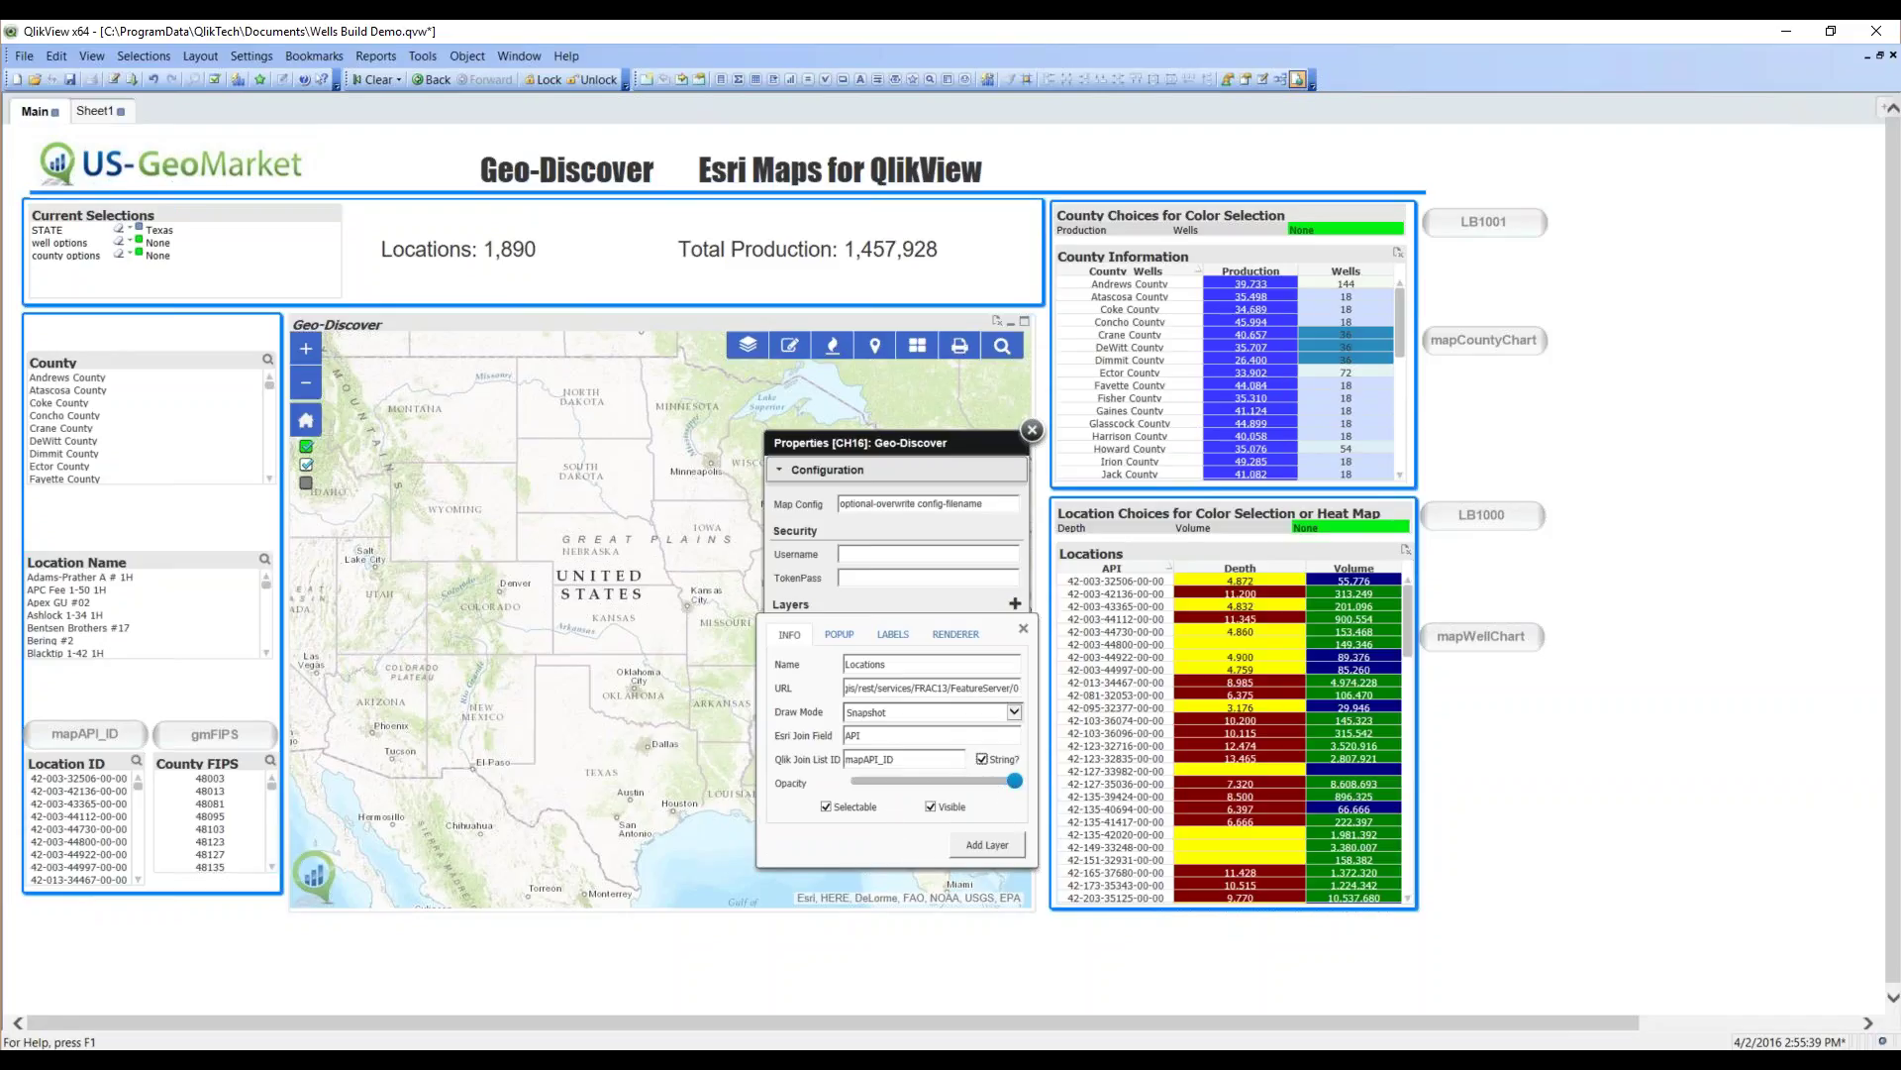
left_click(948, 815)
- Enable the layer popup with title Location Info, chart mapWellChart and Esri lookup field API
left_click(840, 636)
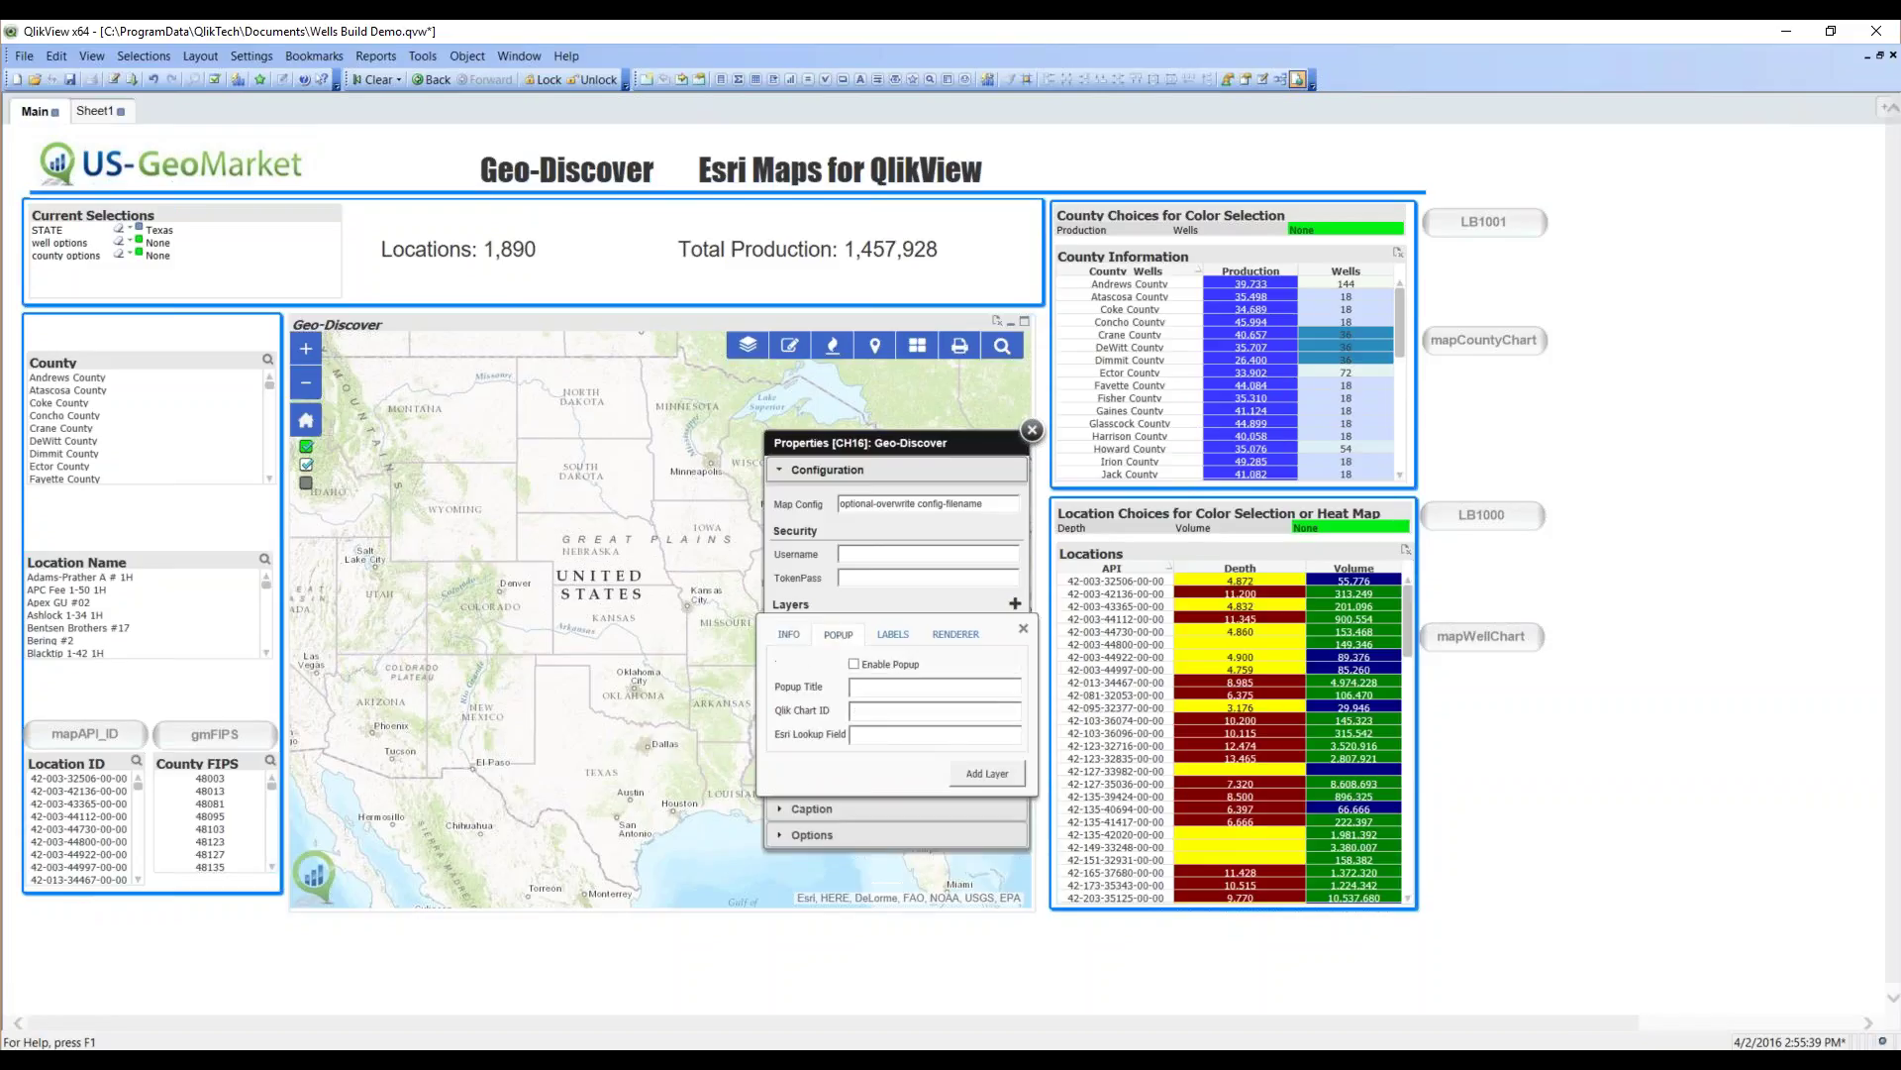
left_click(853, 663)
left_click(880, 687)
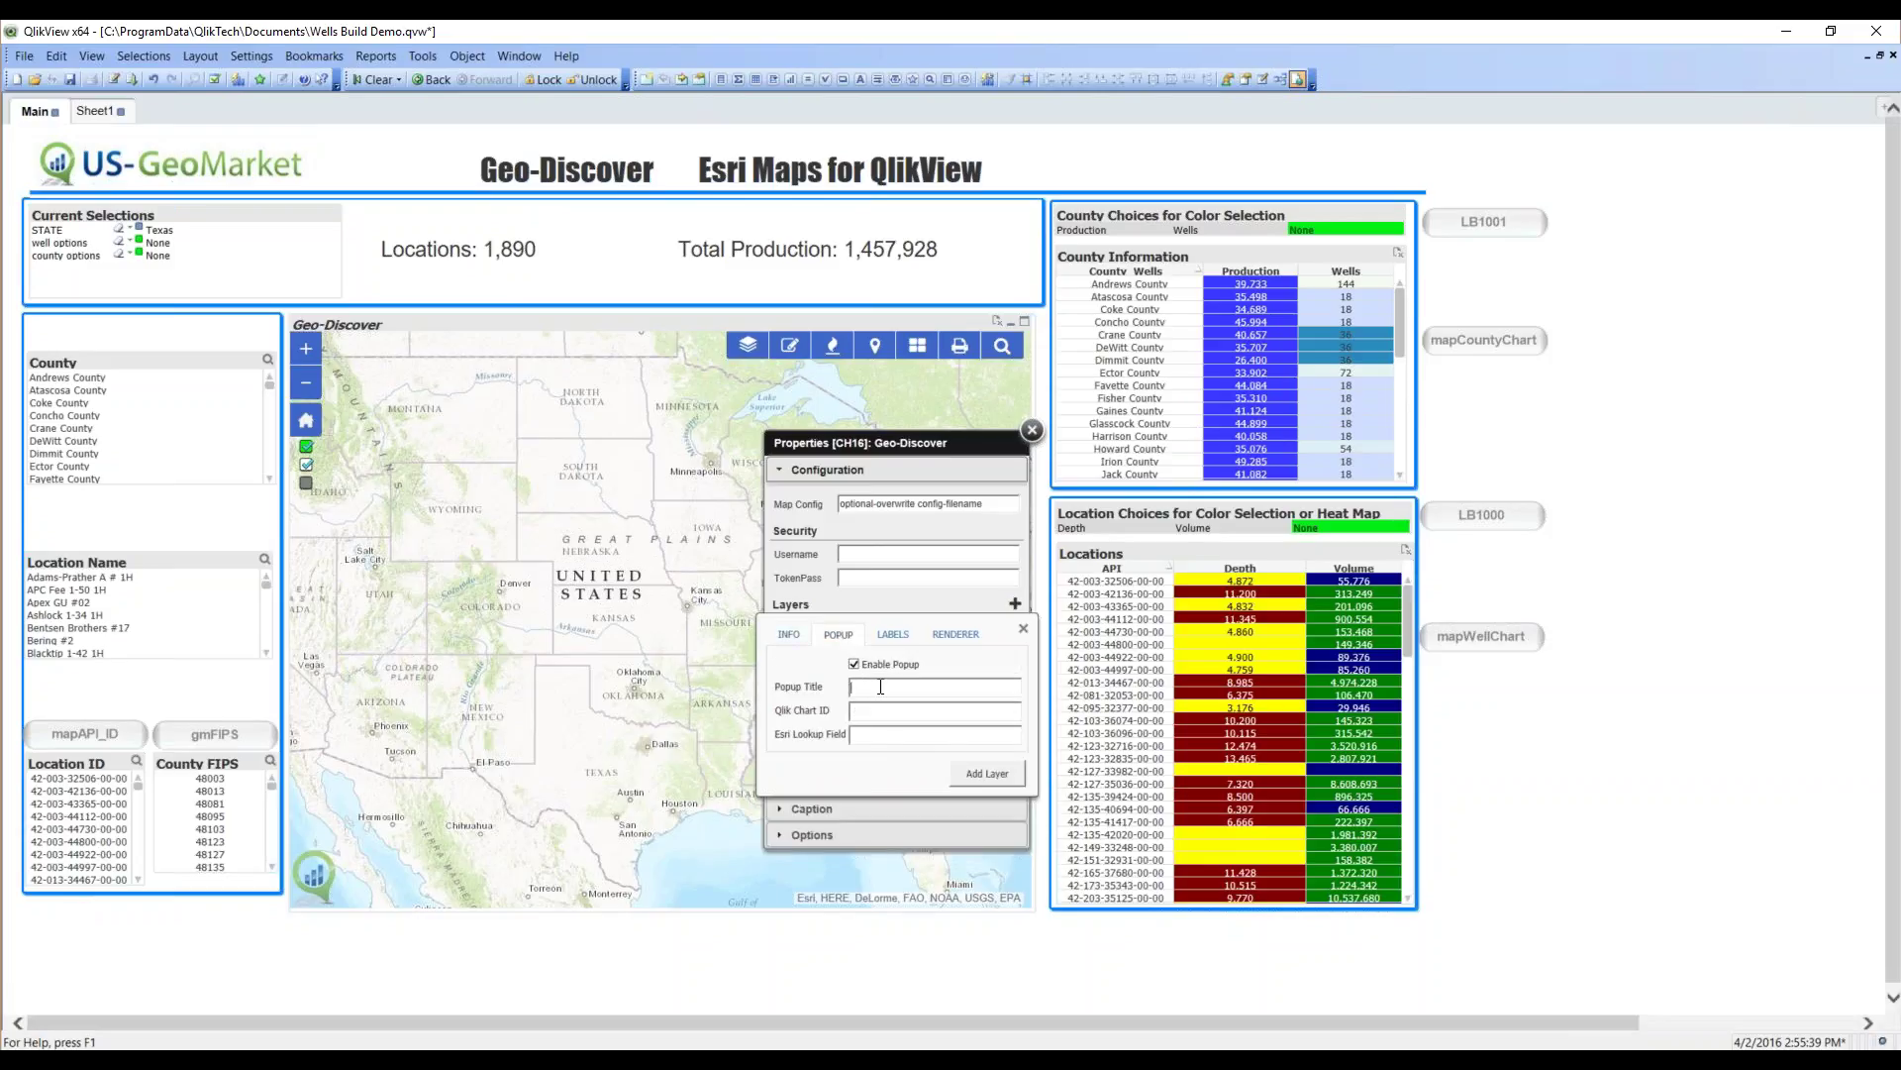
type("Locati")
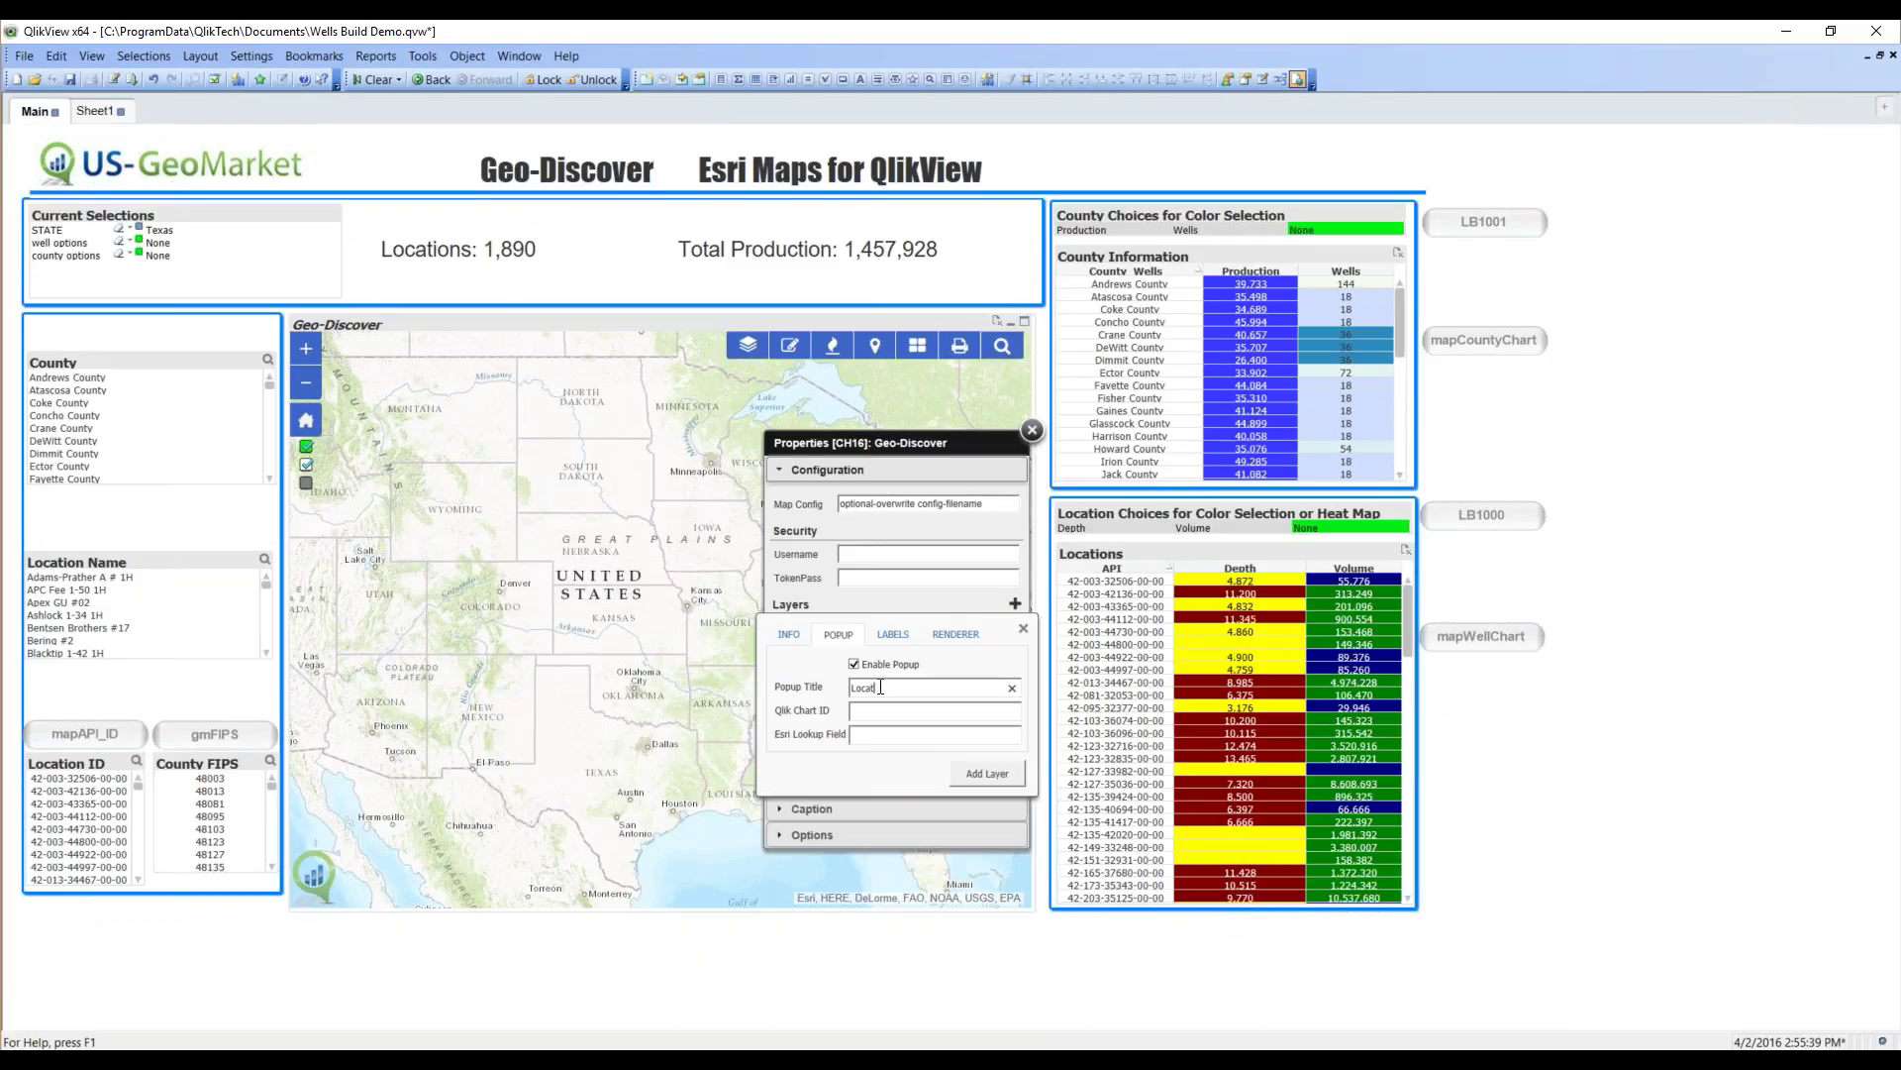
type("on Info")
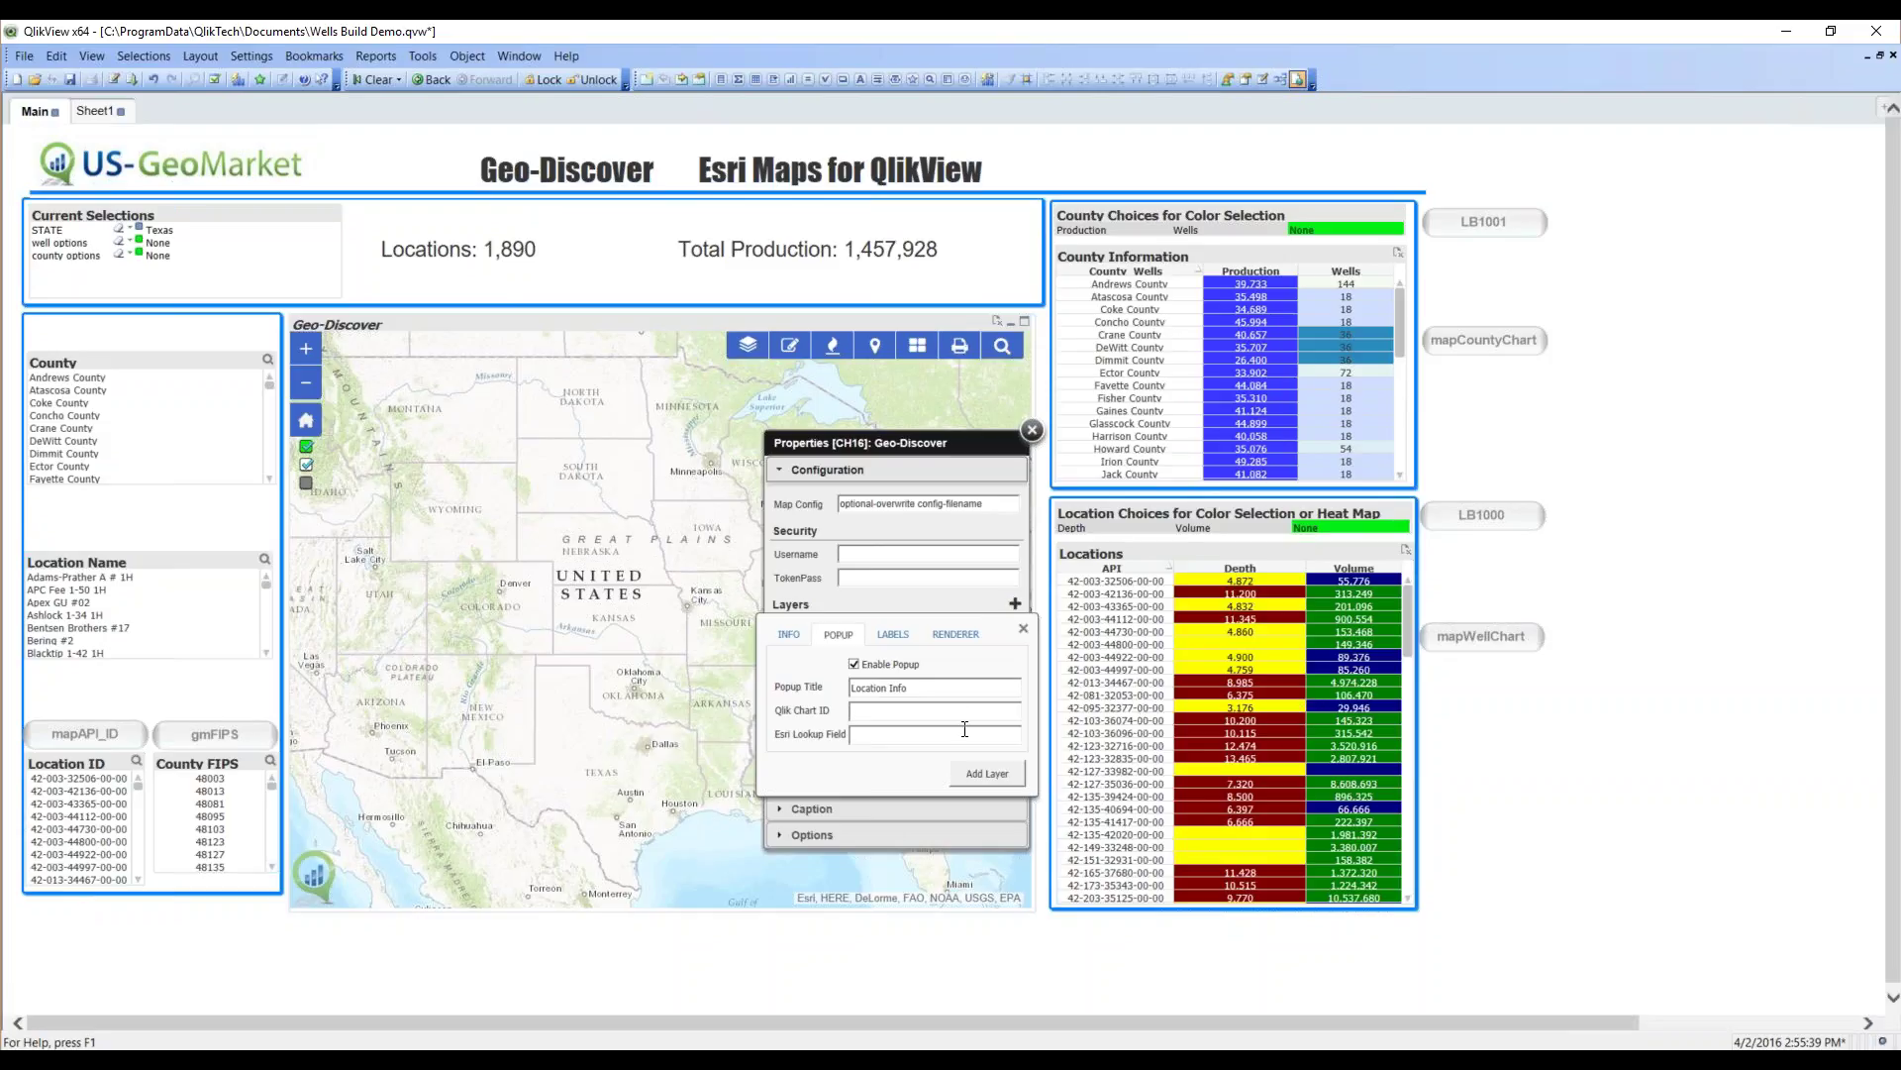
left_click(1473, 653)
left_click(998, 713)
type("mapWellChart")
left_click(852, 734)
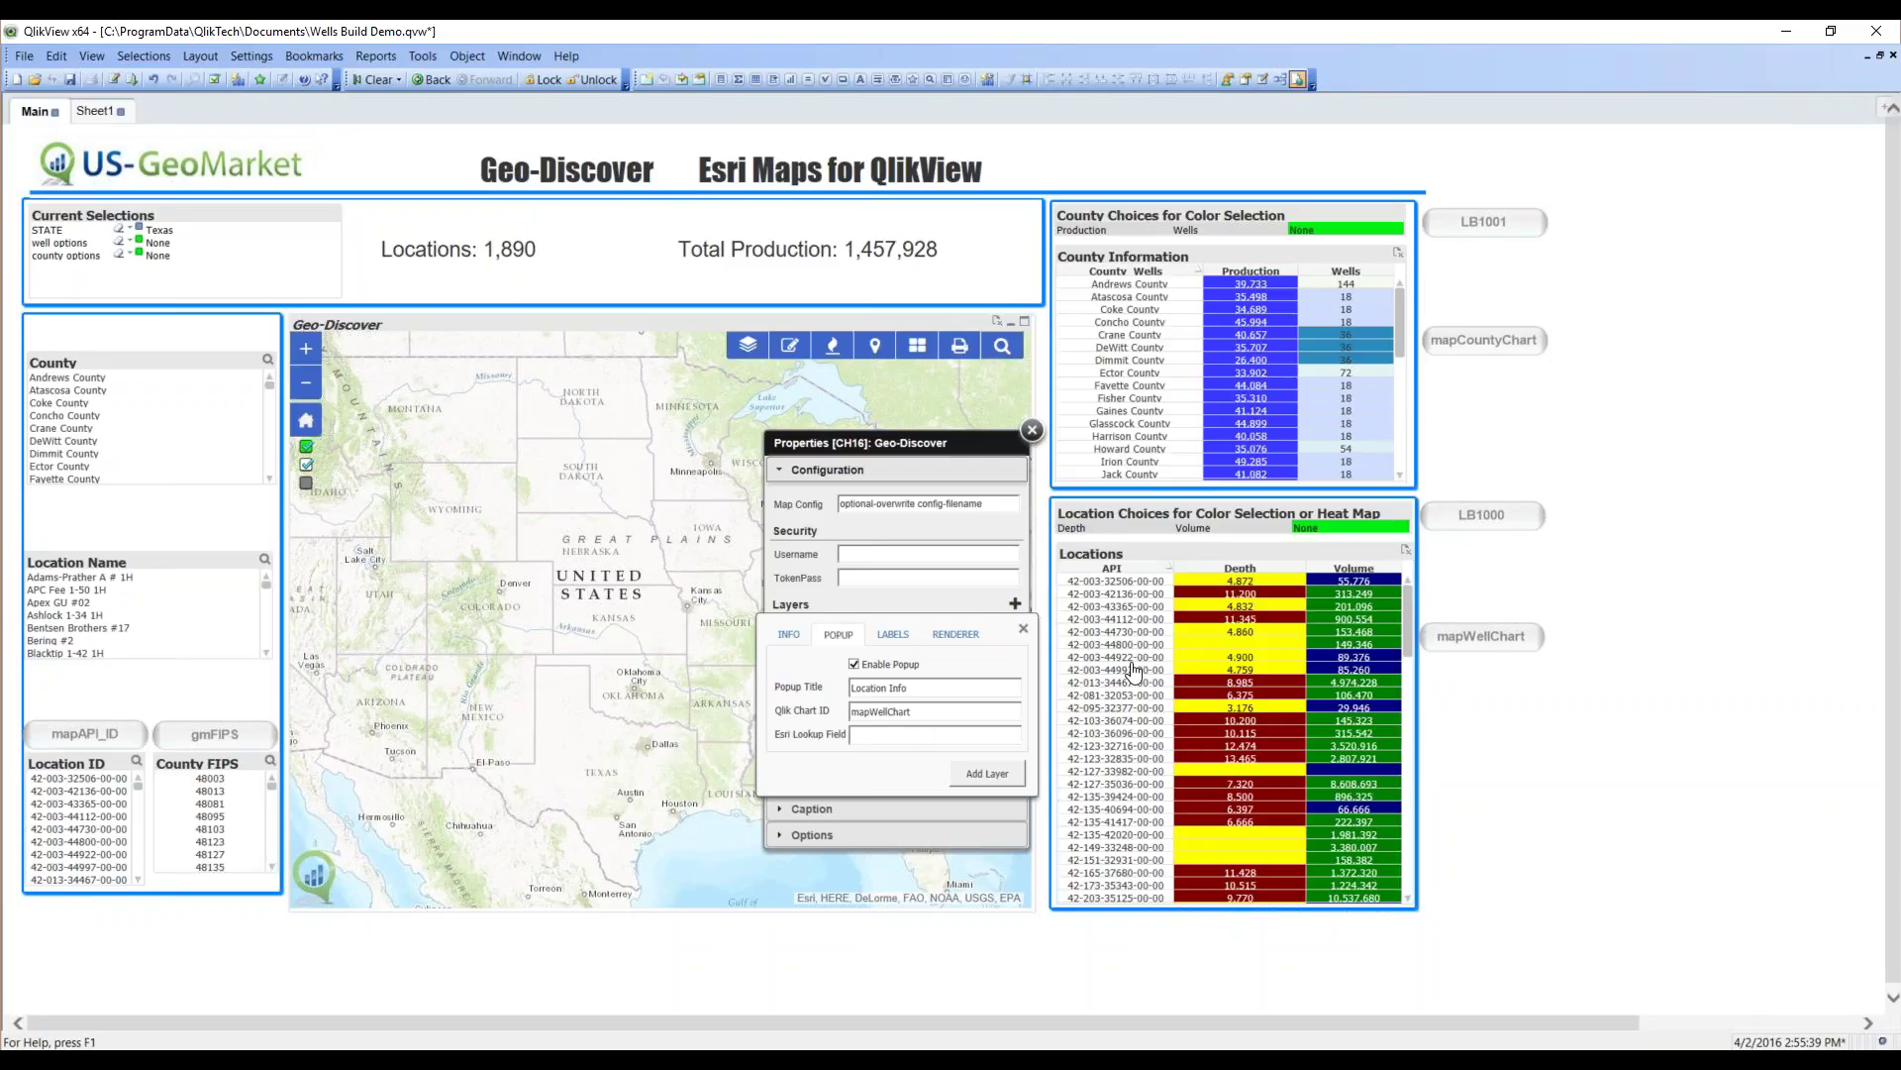
left_click_drag(1126, 582, 1125, 585)
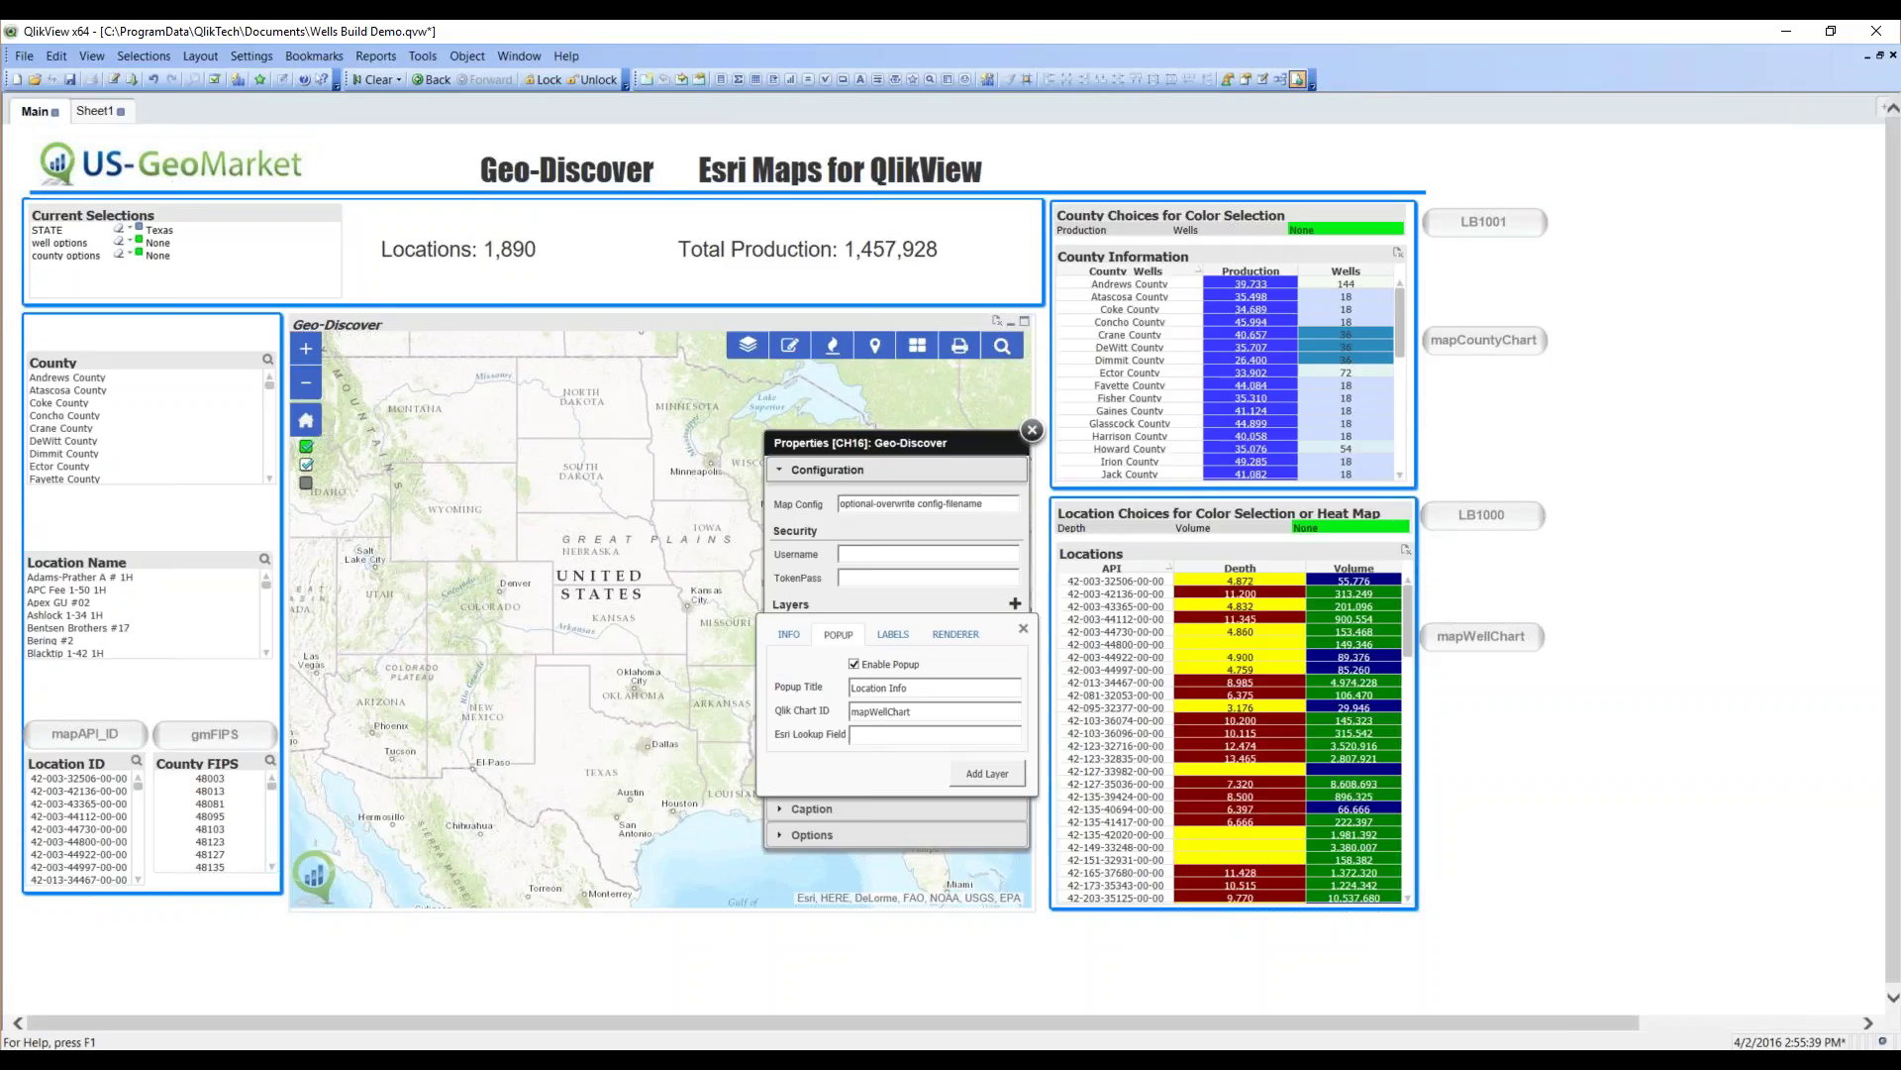
type("API")
- Enable labels on the Locations layer with API as the expression and the Default font
left_click(893, 640)
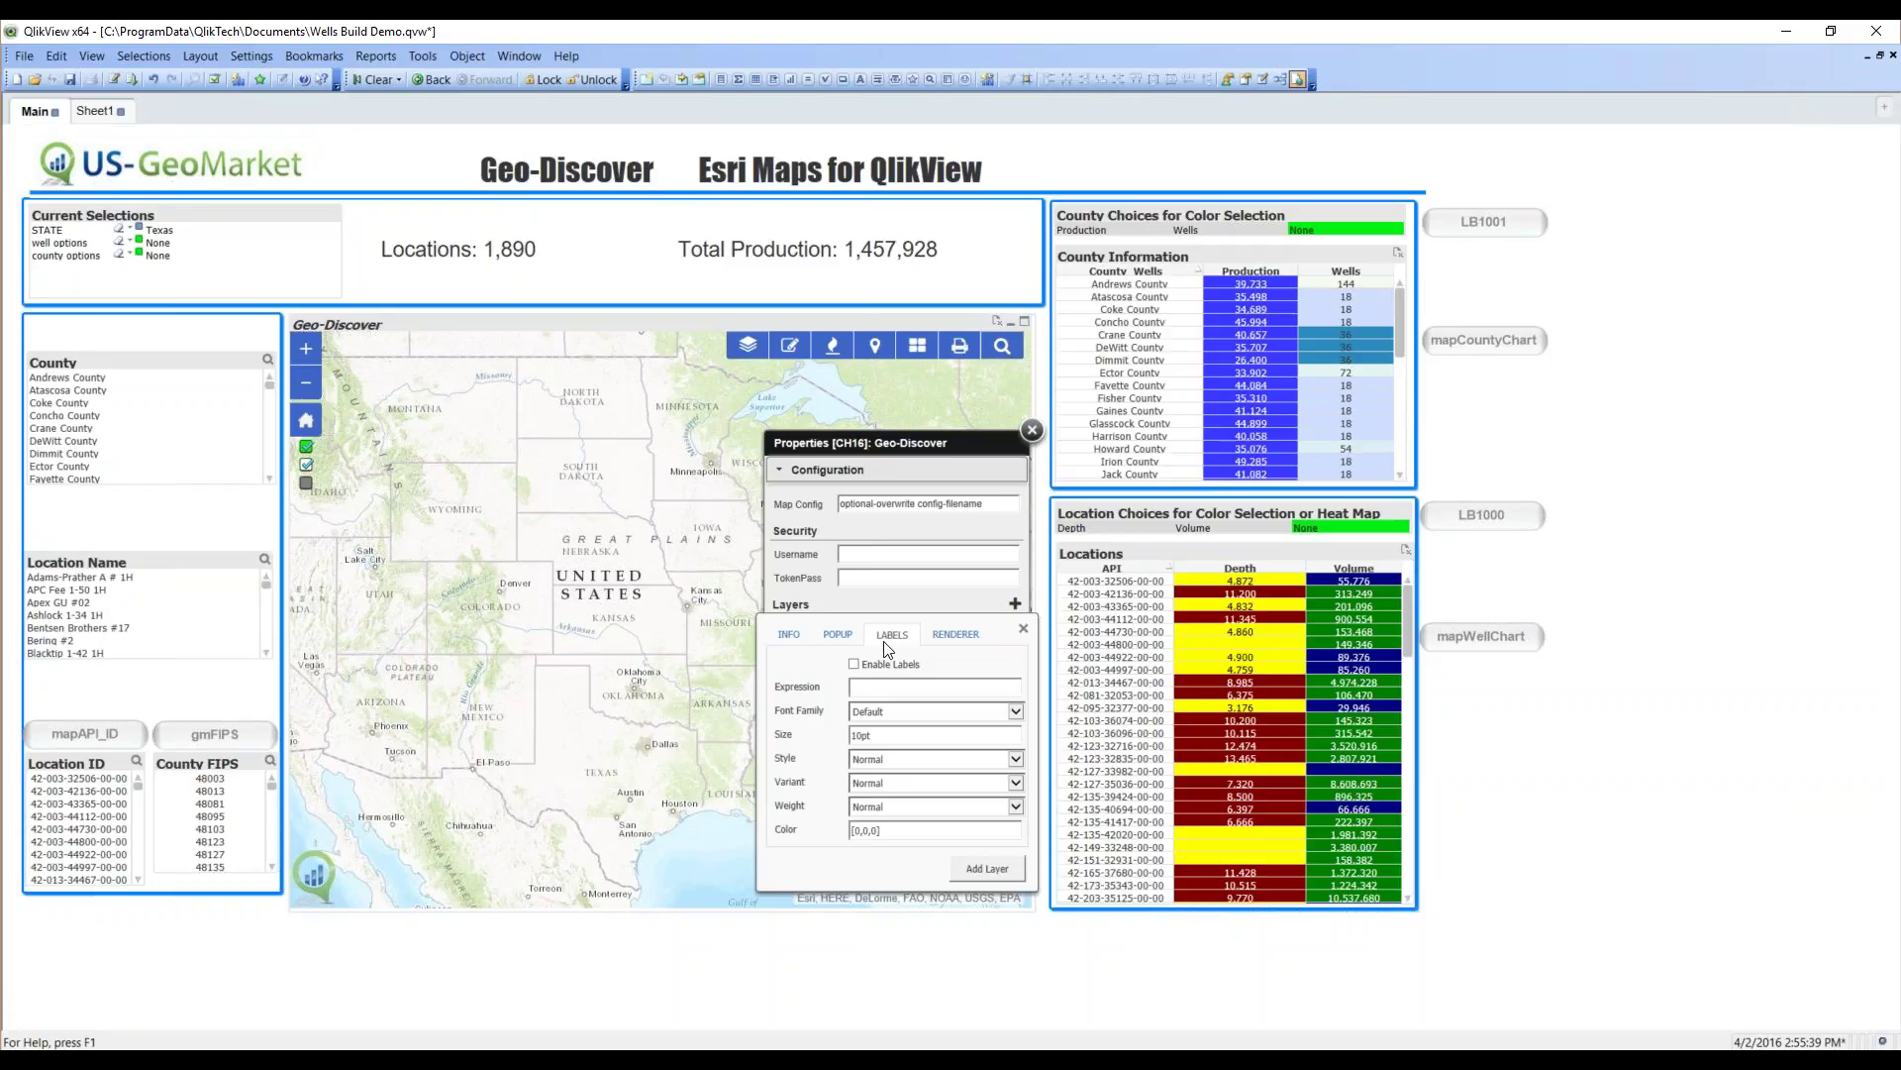
left_click(854, 664)
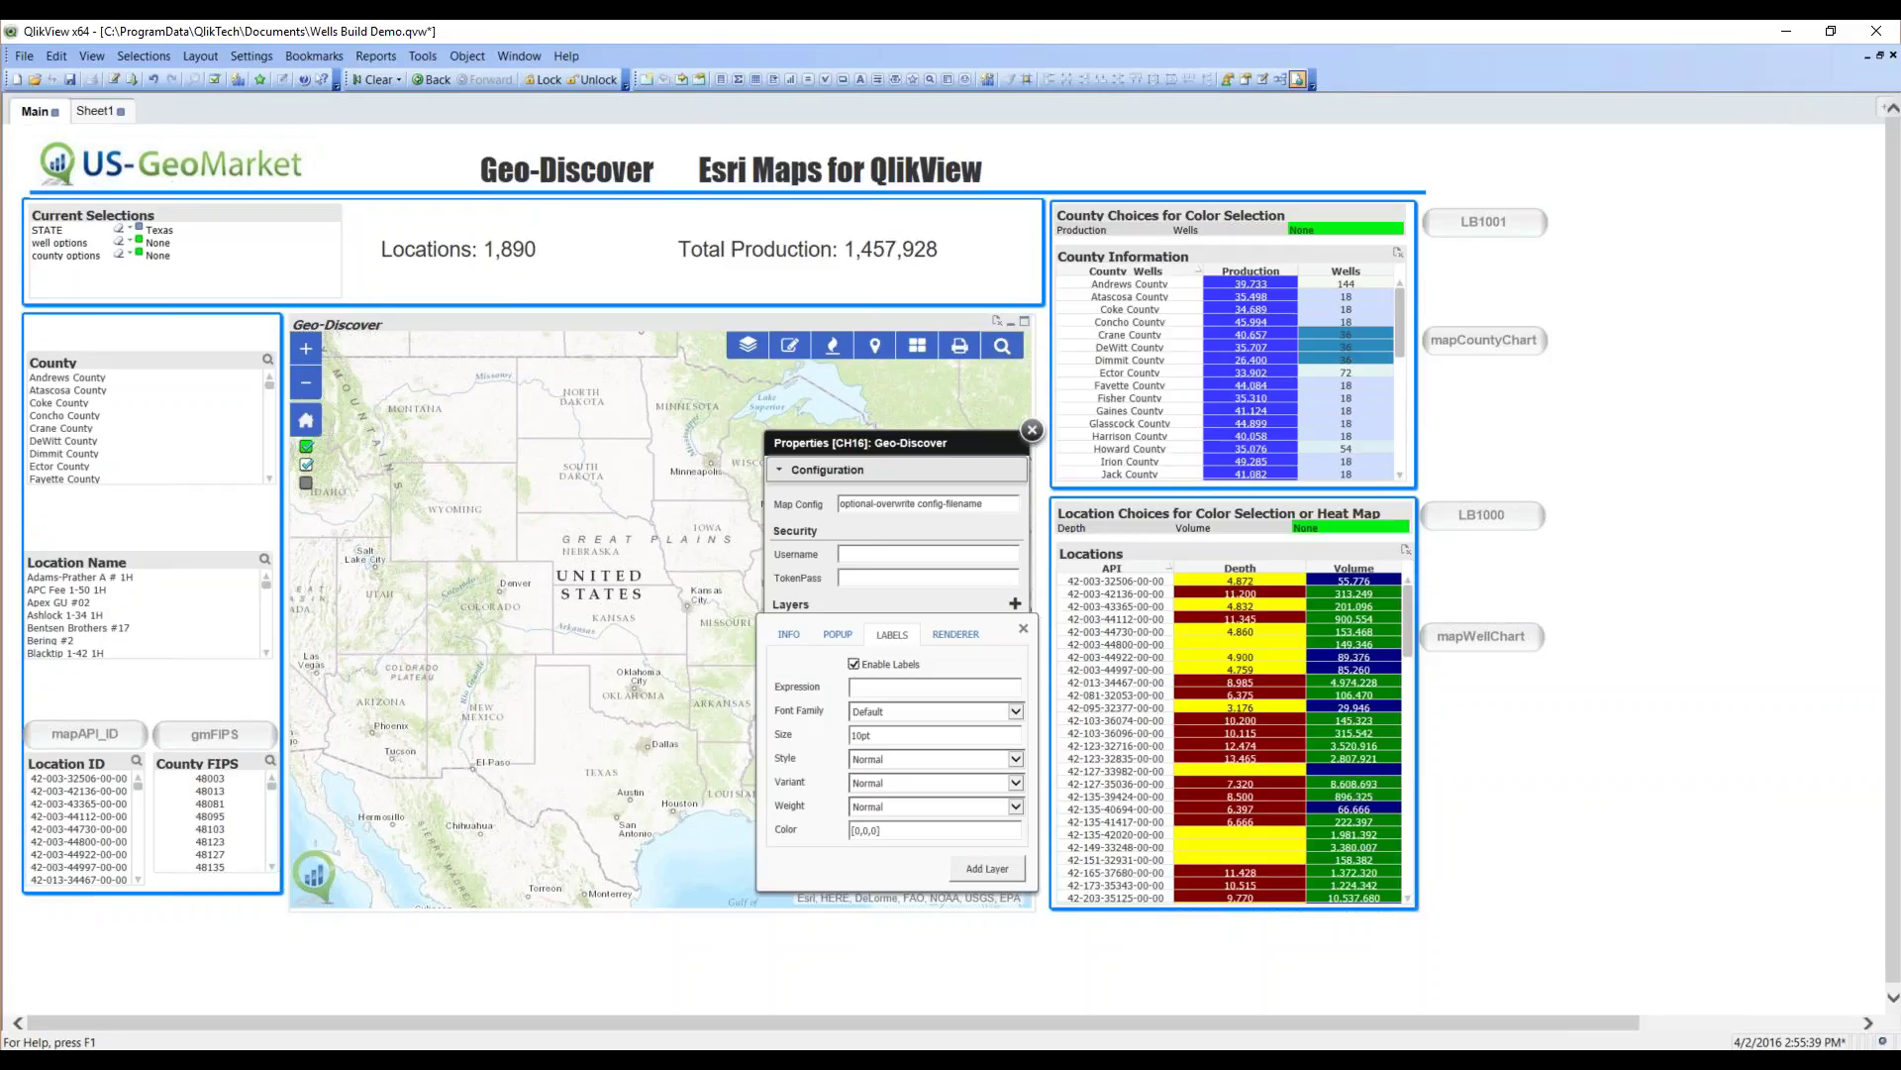
left_click(875, 687)
left_click(1016, 713)
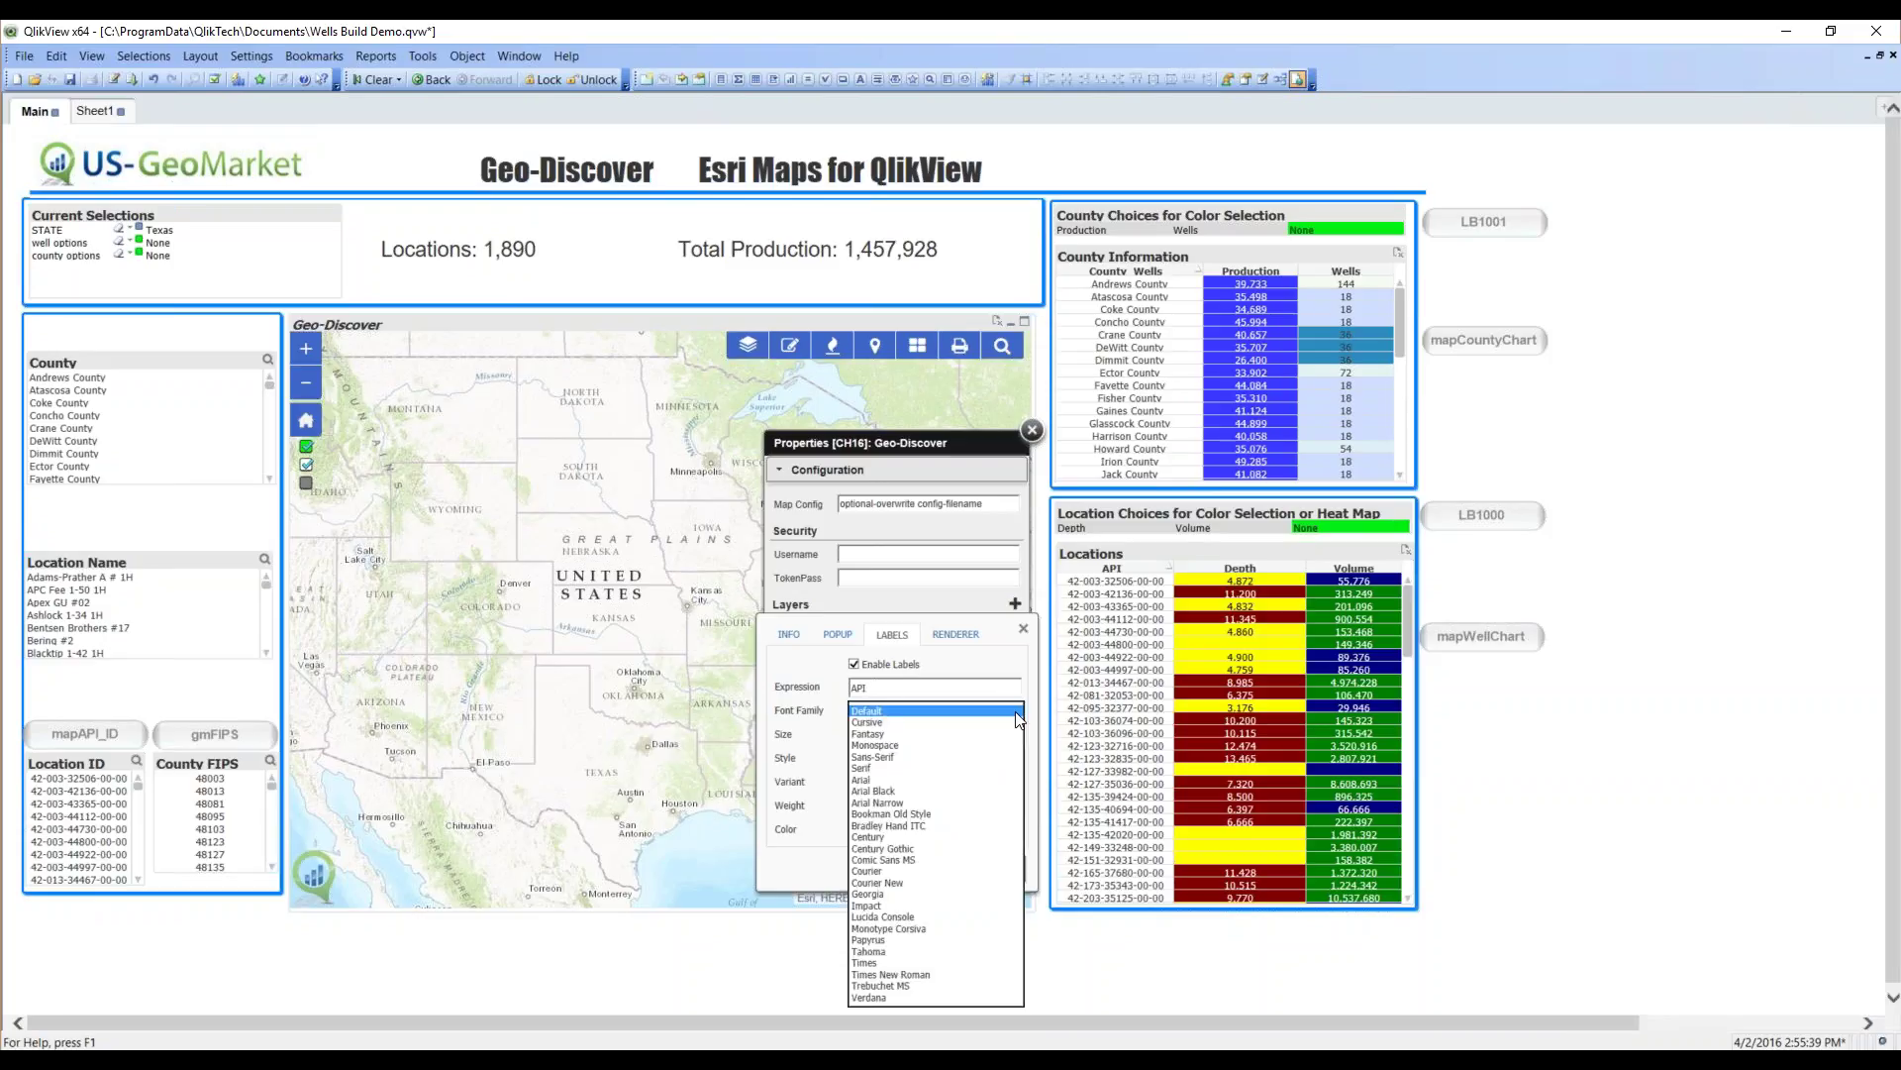
left_click(1010, 711)
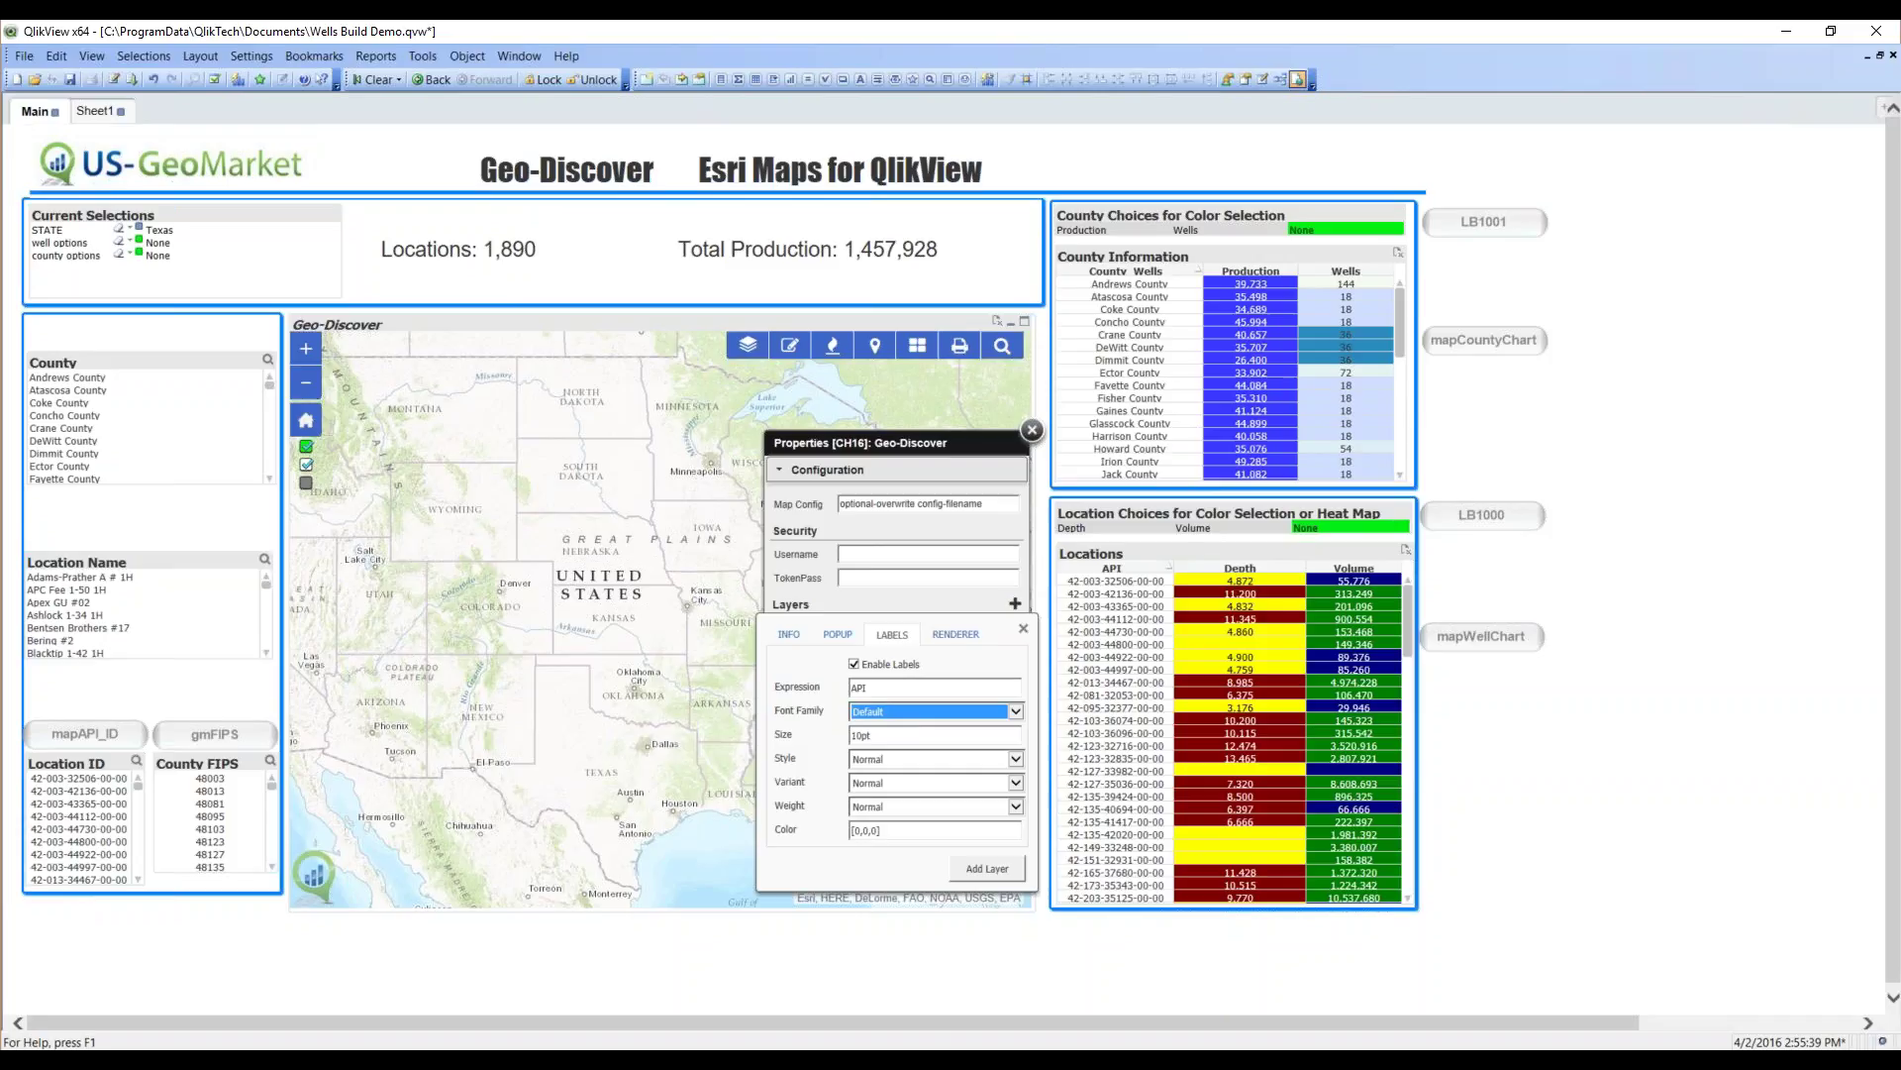
left_click(954, 638)
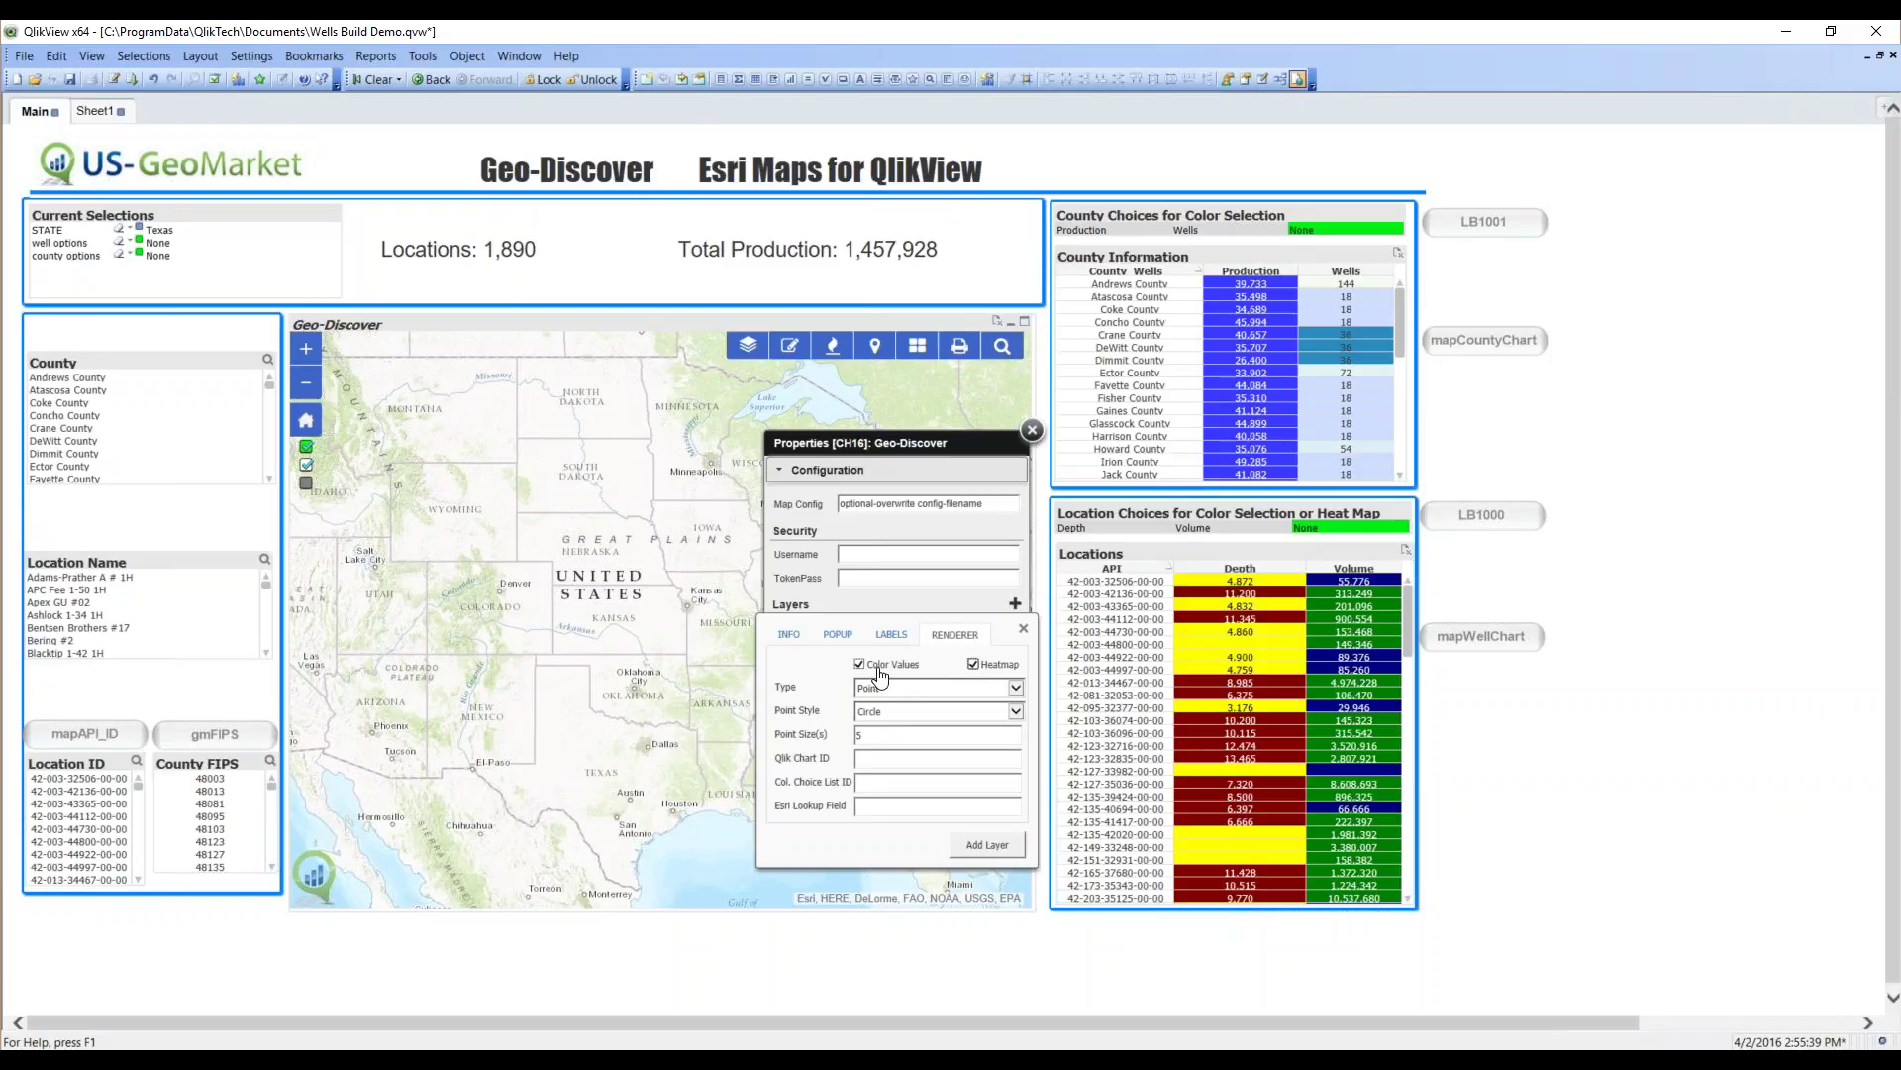
left_click(1018, 689)
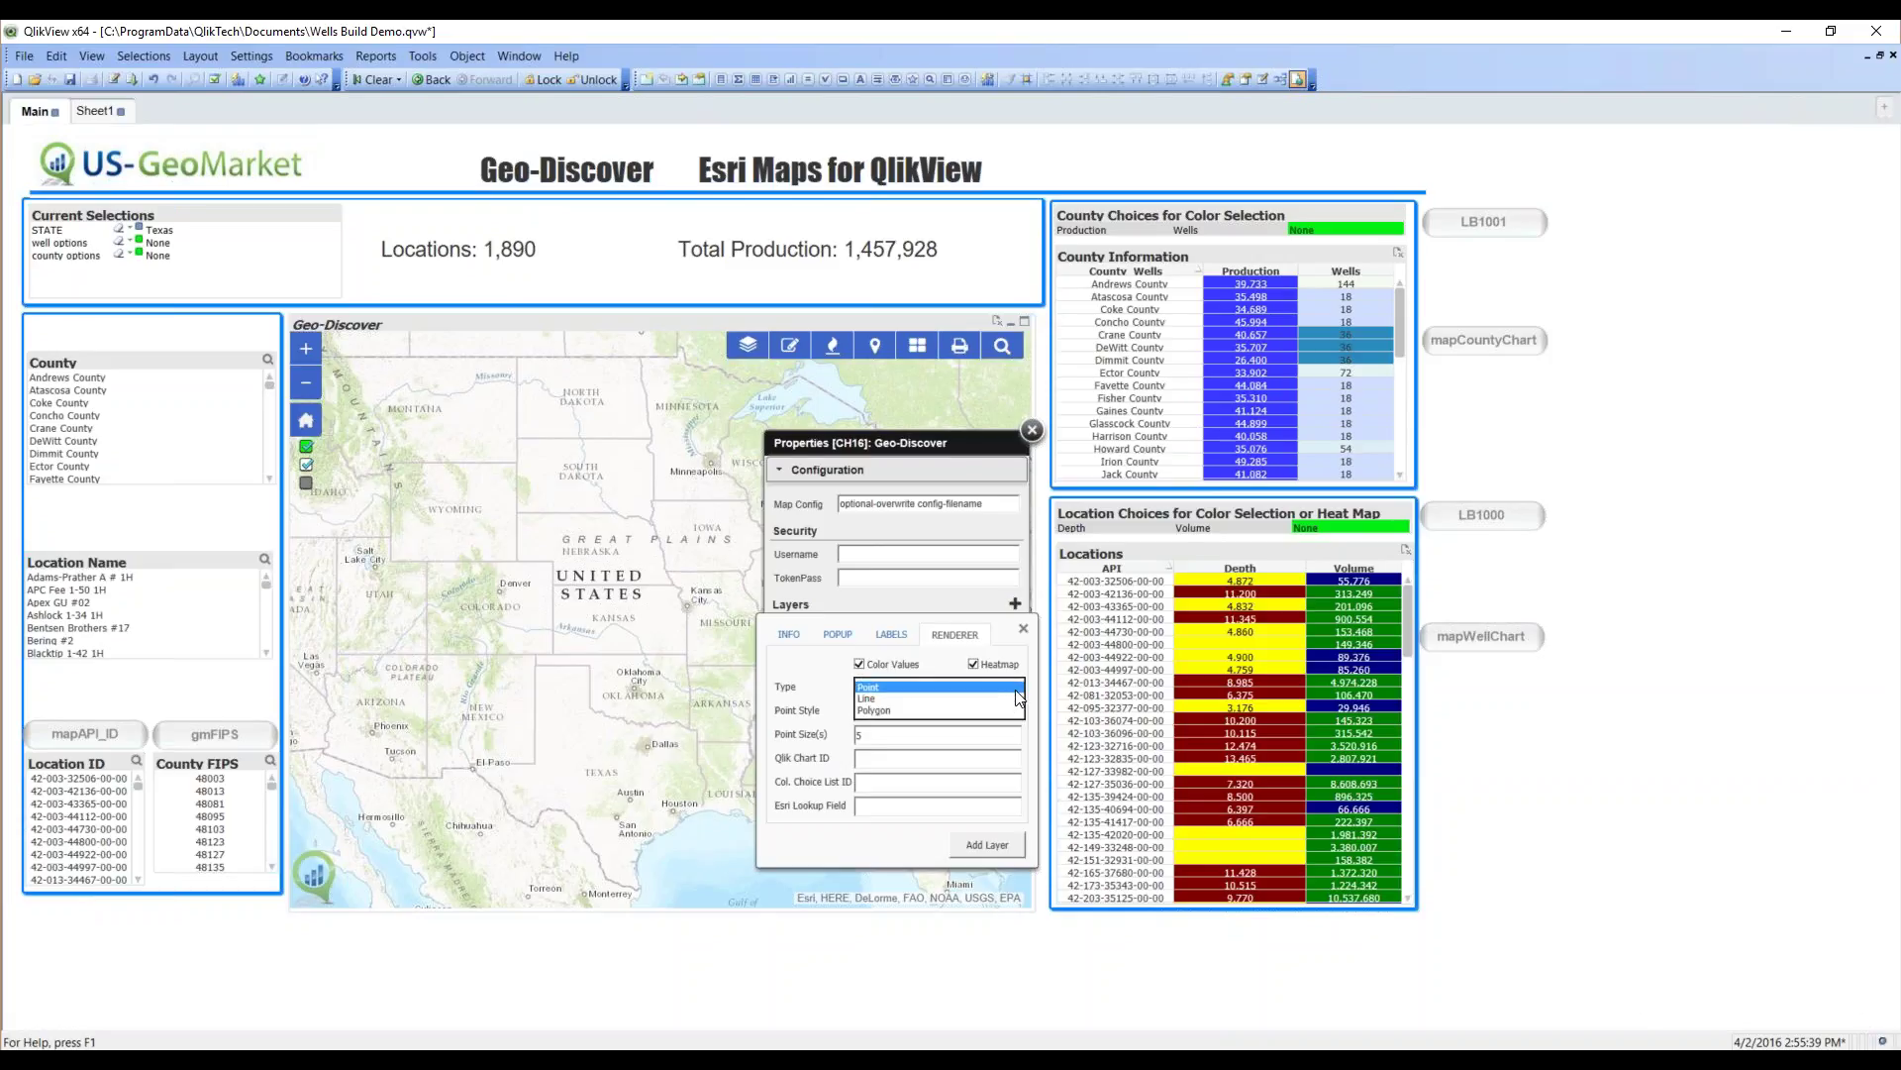
left_click(1013, 689)
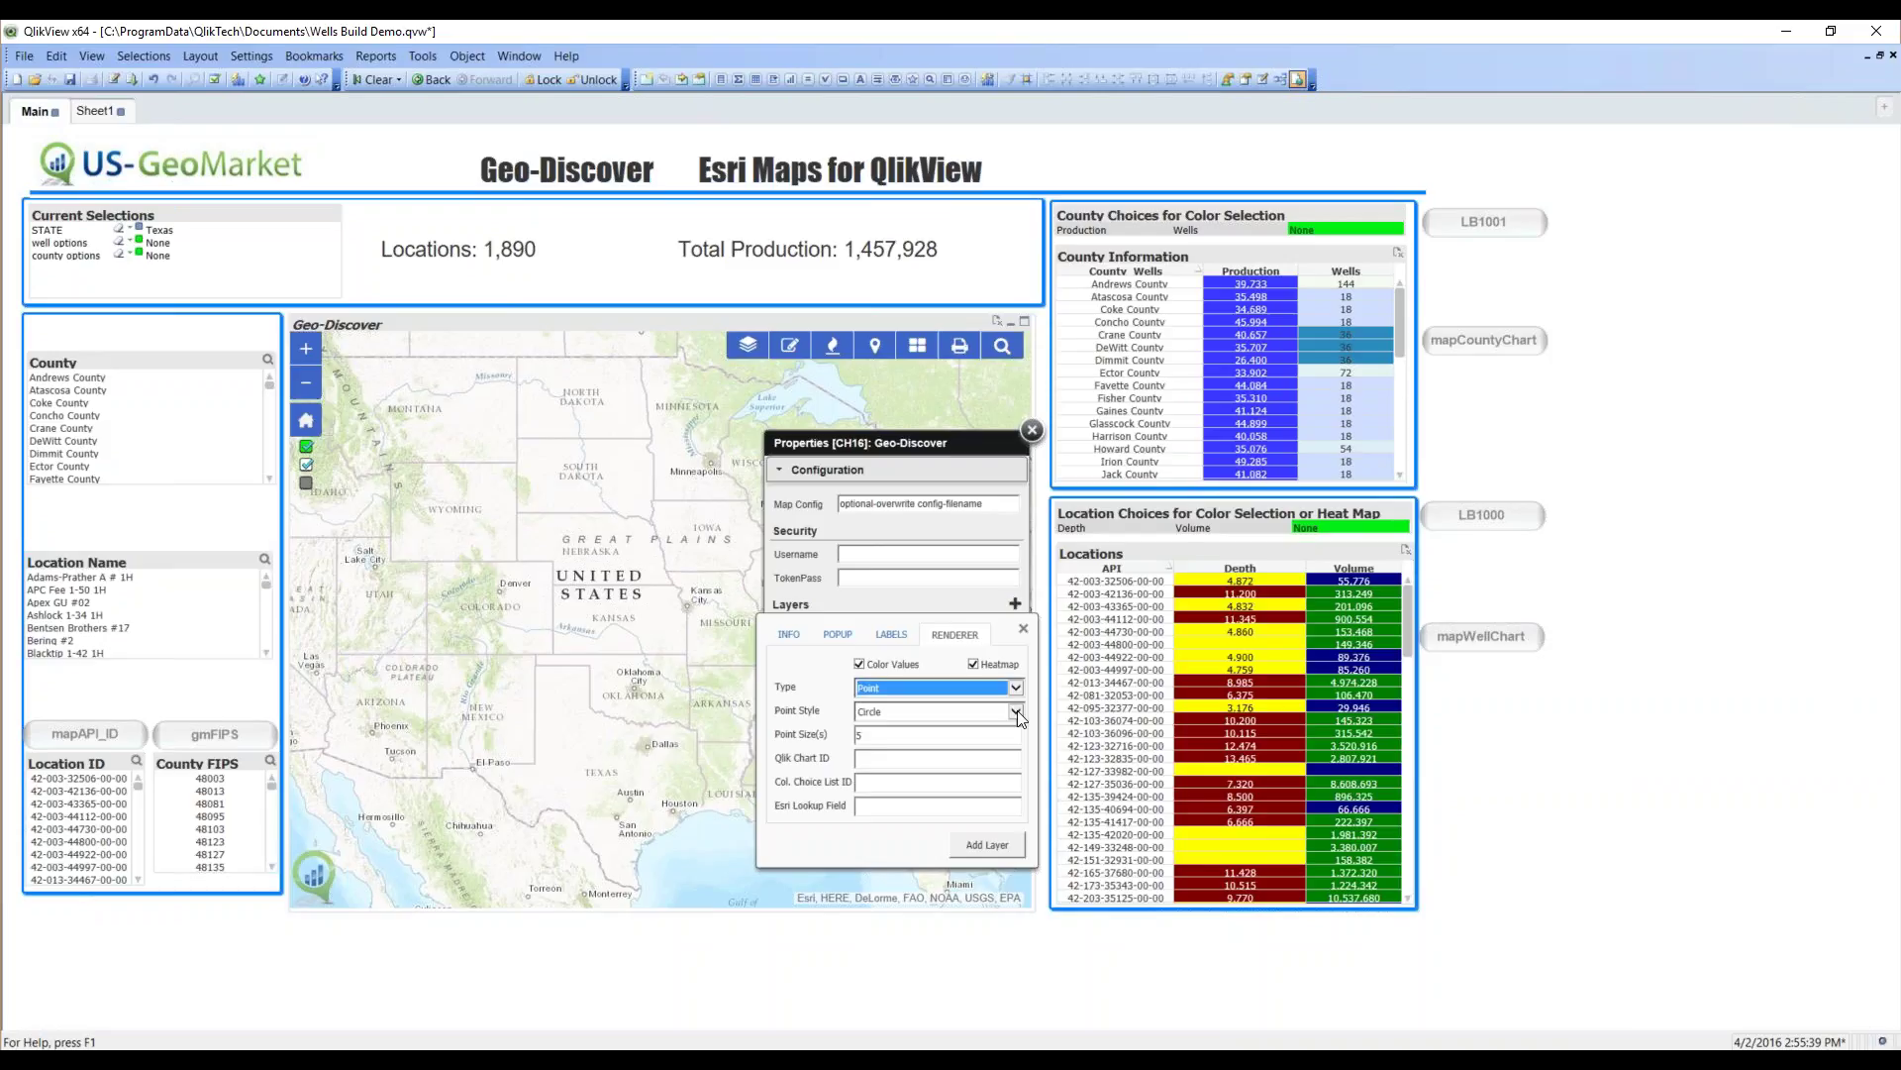
left_click(1016, 712)
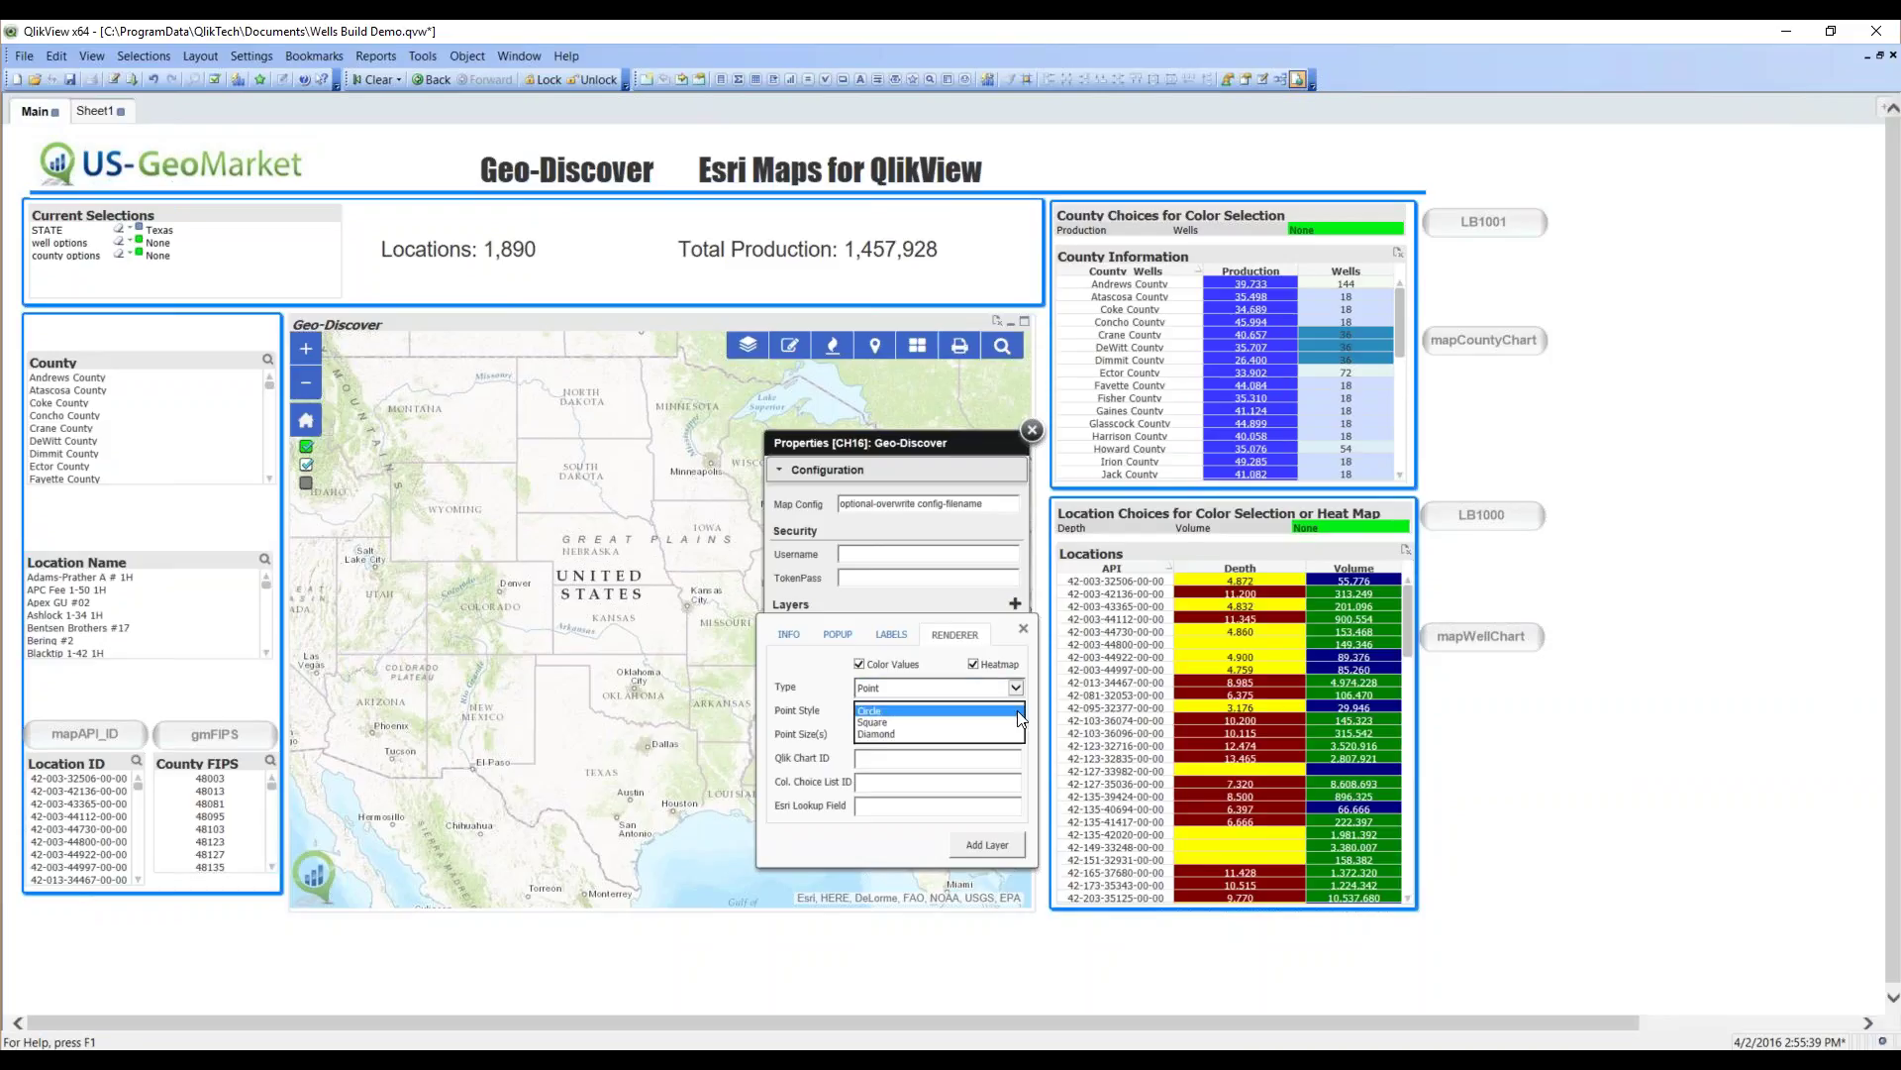
left_click(1018, 710)
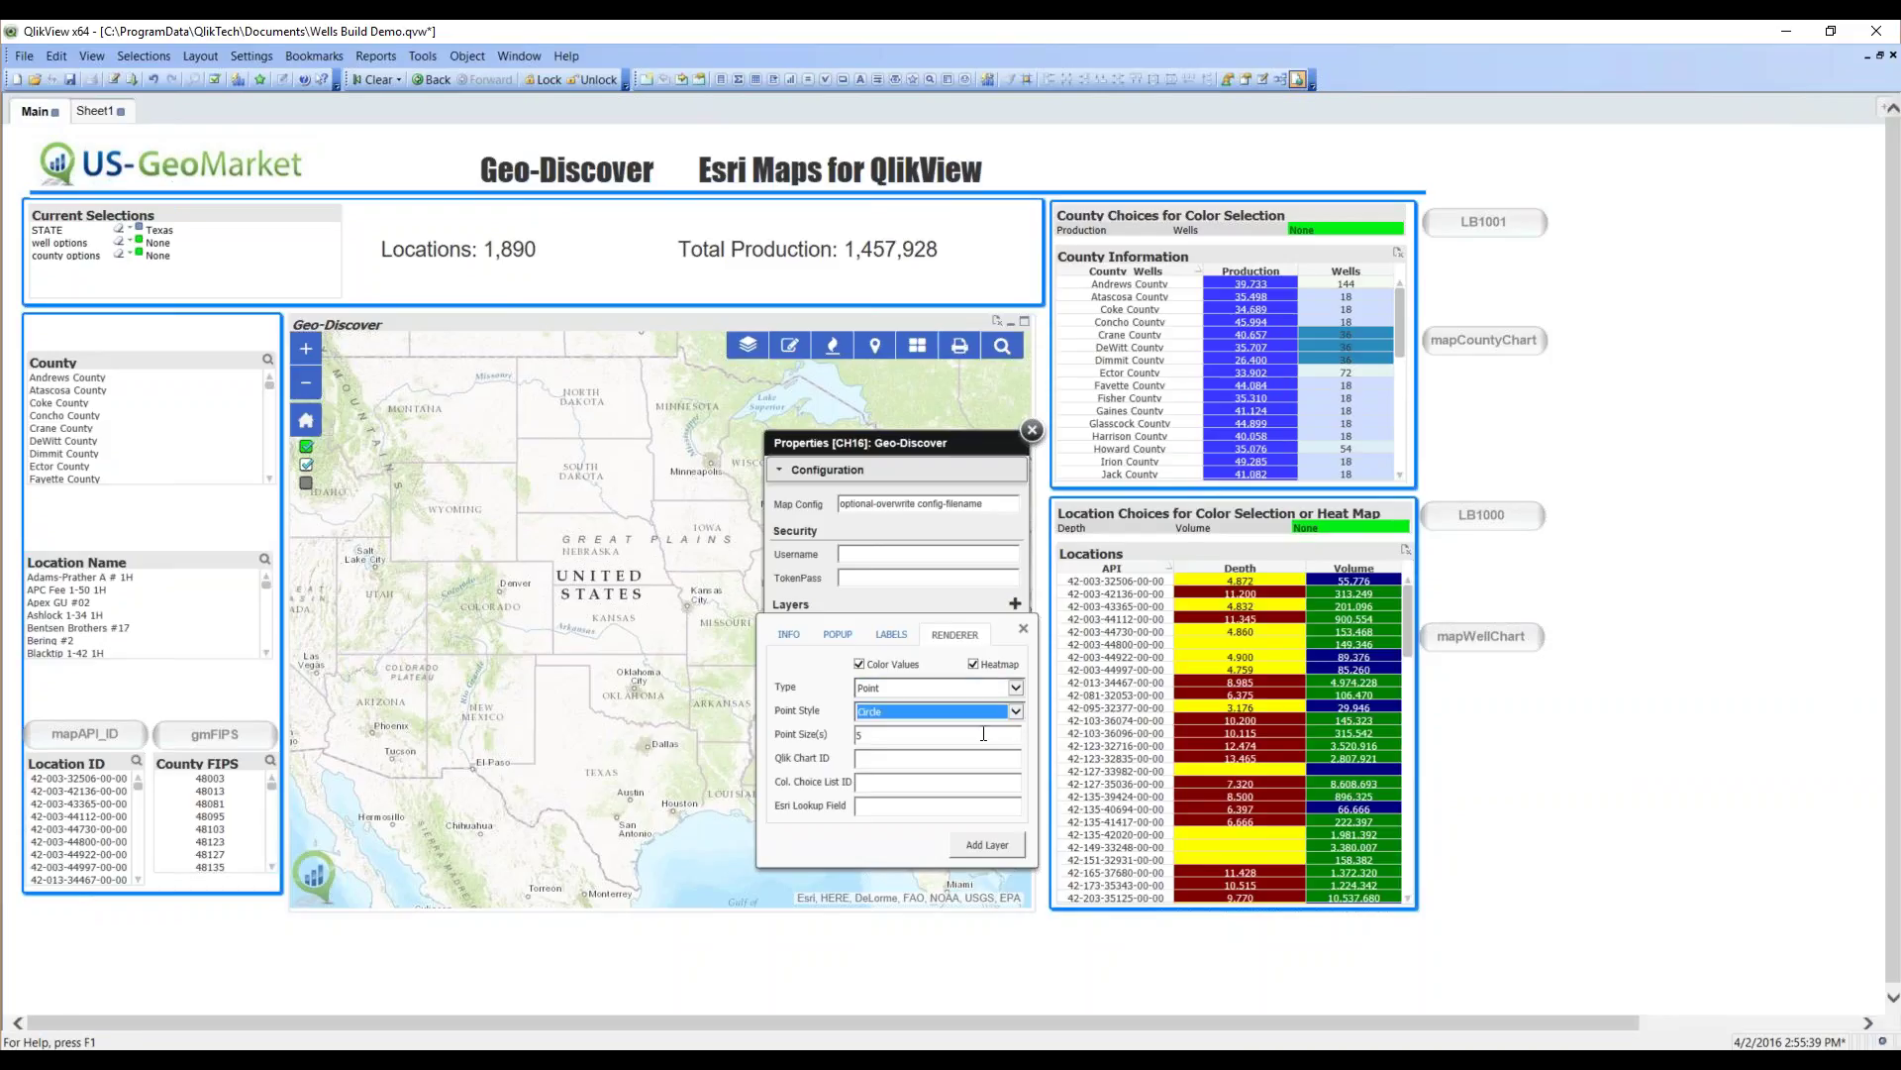
left_click(984, 734)
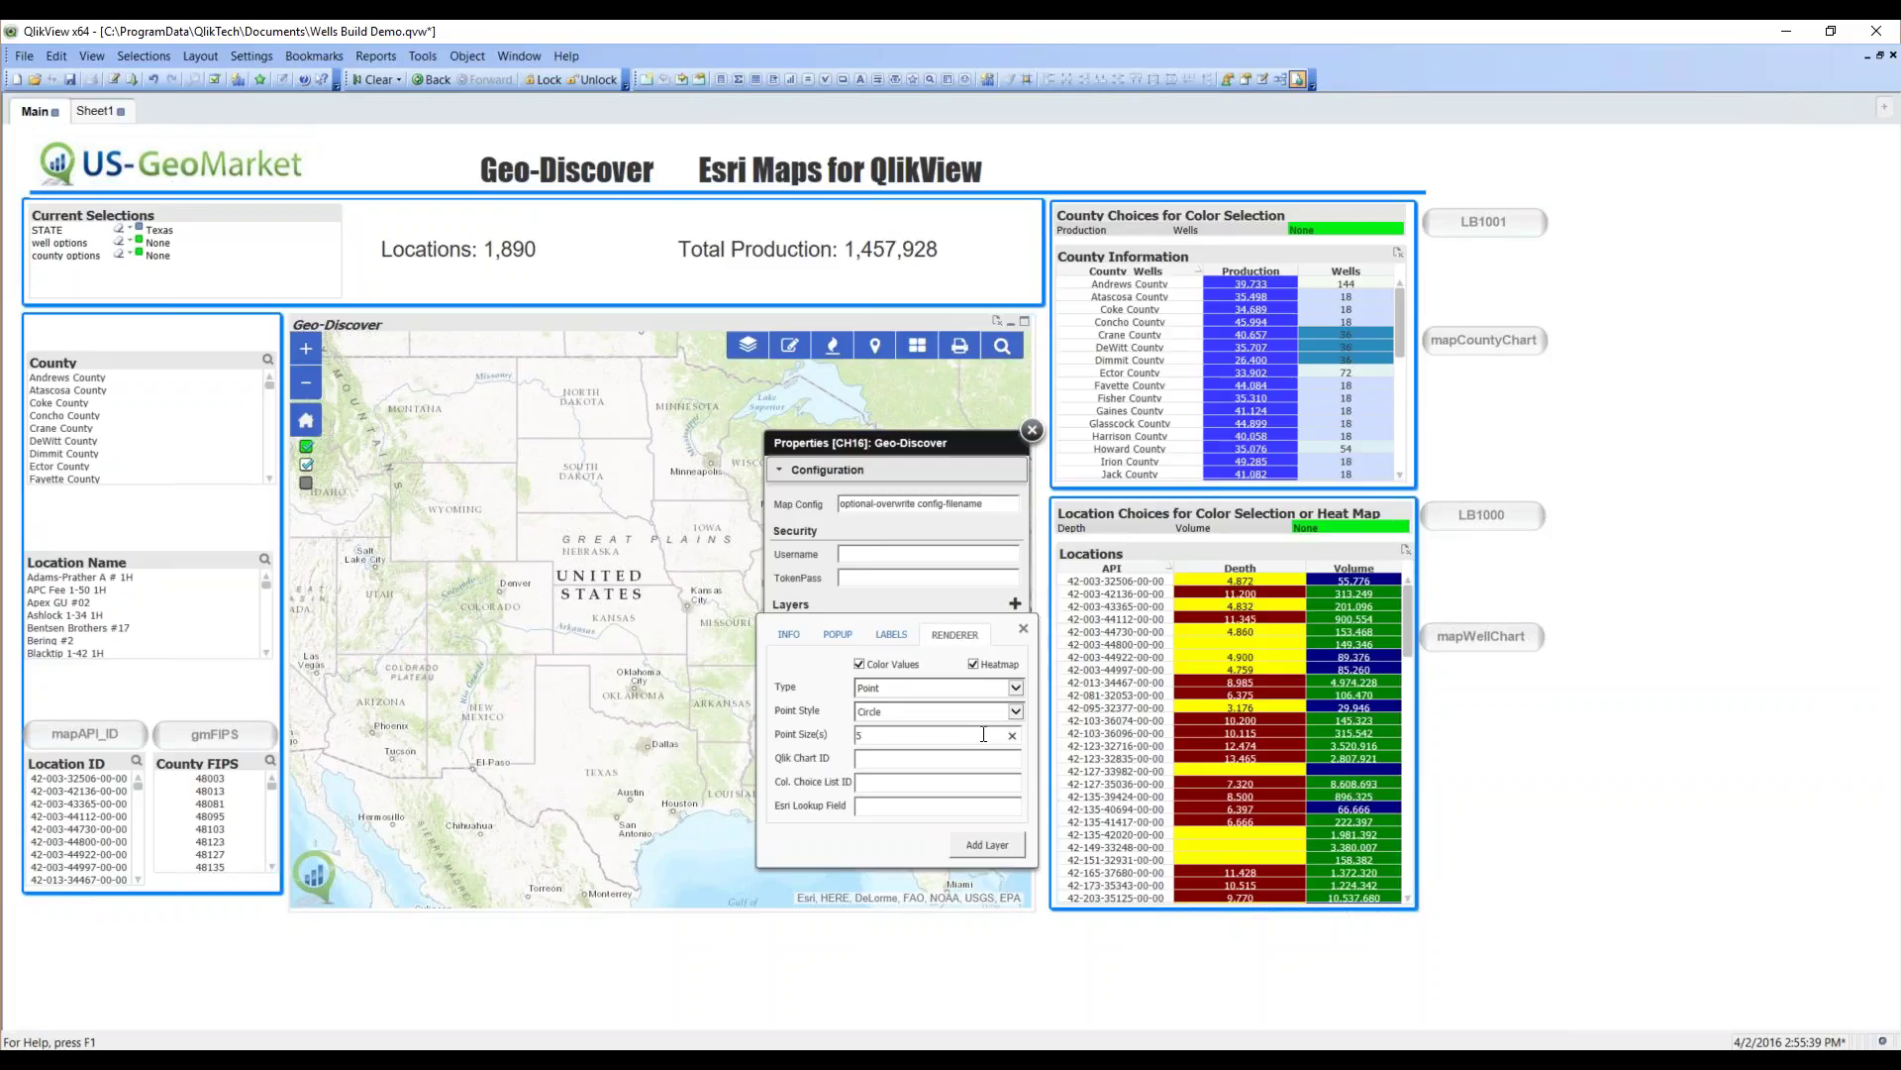
- Keep the point size at 5 and set the renderer's Qlik Chart ID to mapWellChart
type(",10,15,2")
key("BackSpace")
key("BackSpace")
key("BackSpace")
key("BackSpace")
key("BackSpace")
key("BackSpace")
key("BackSpace")
key("BackSpace")
key("BackSpace")
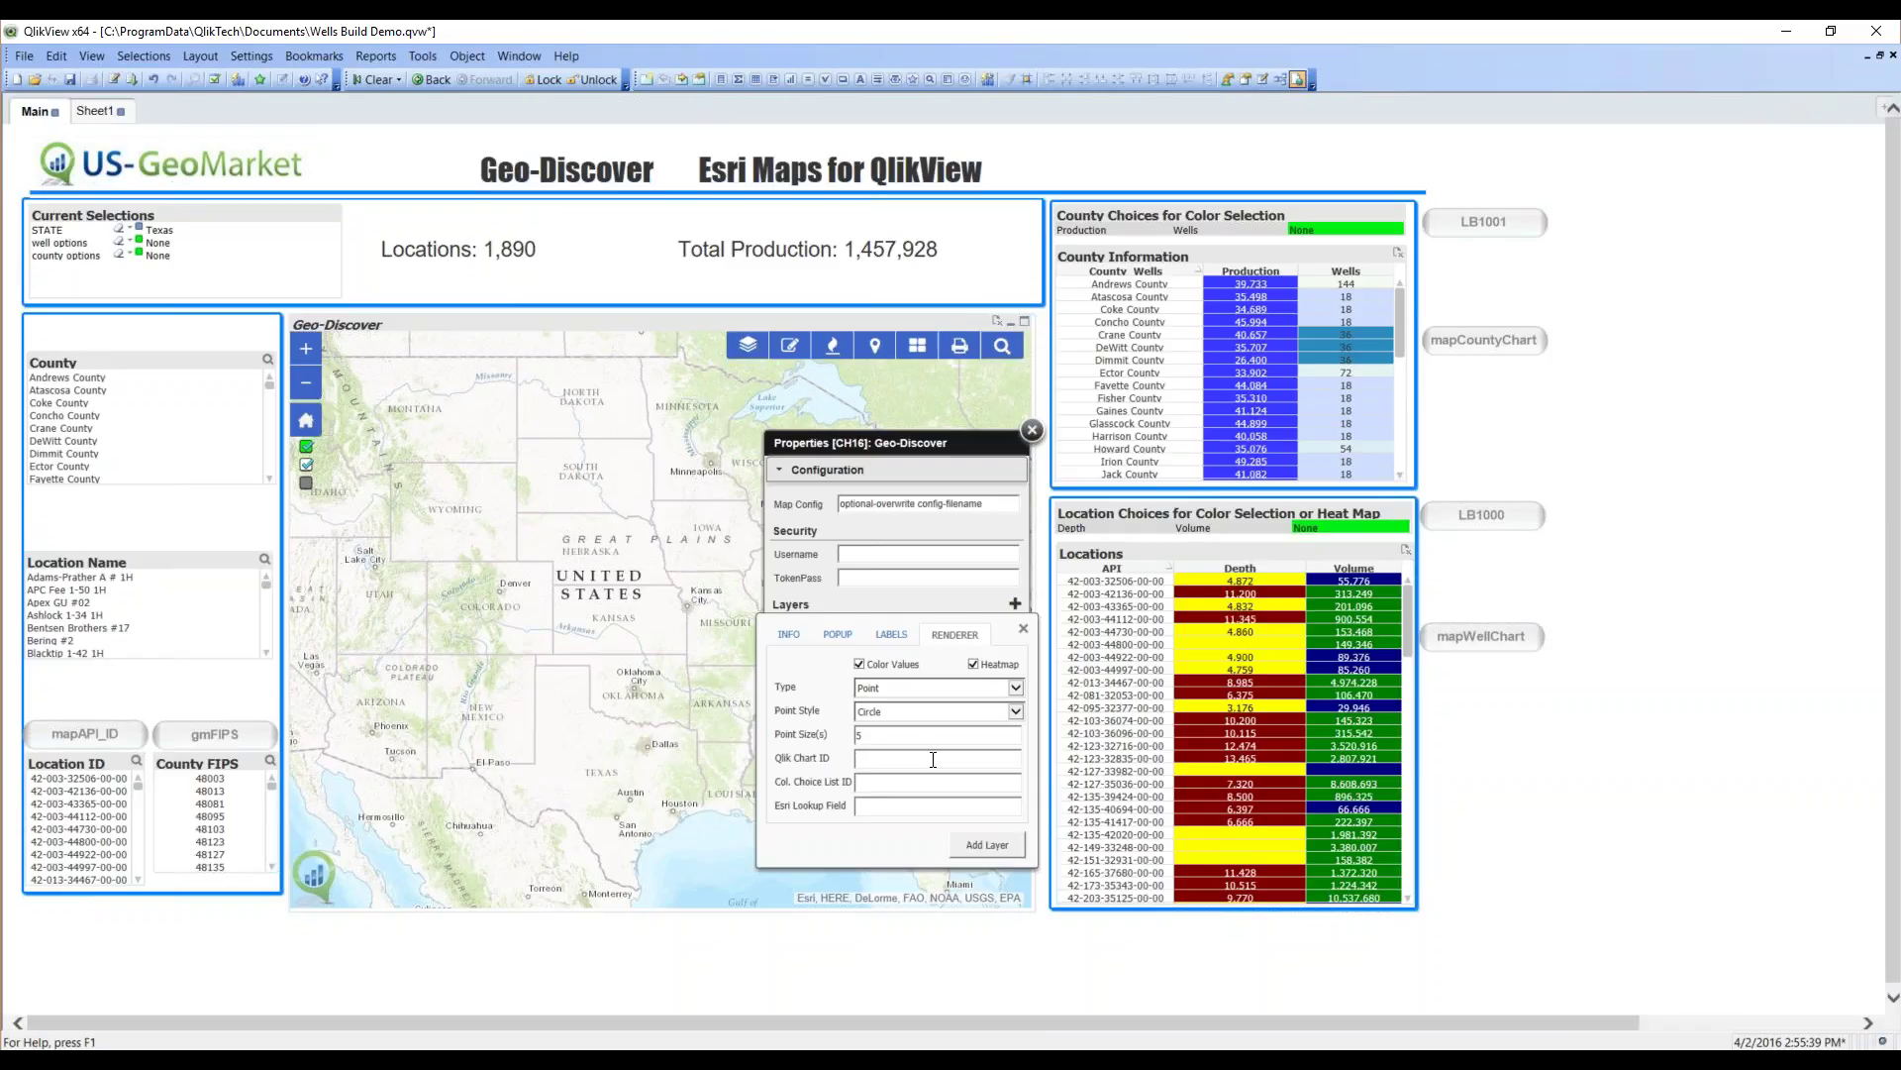
type("mapWellCh")
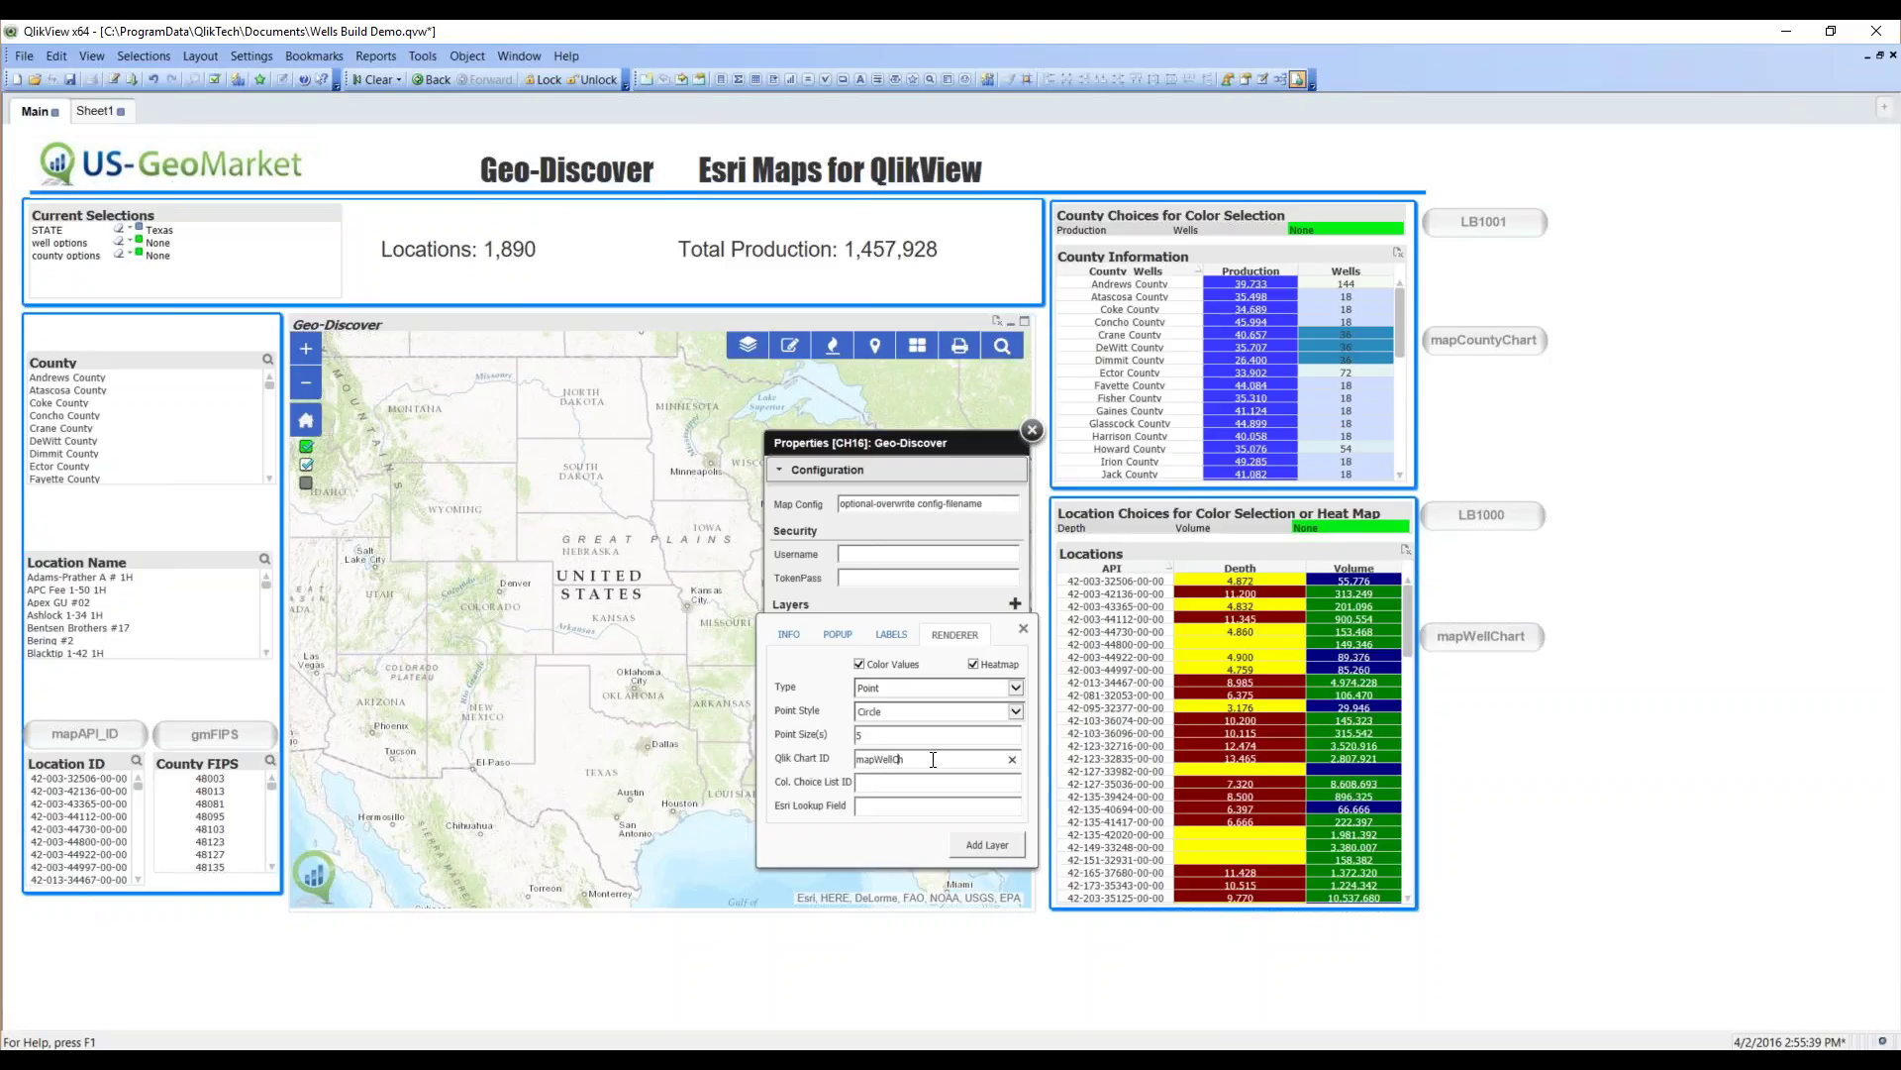
type("art")
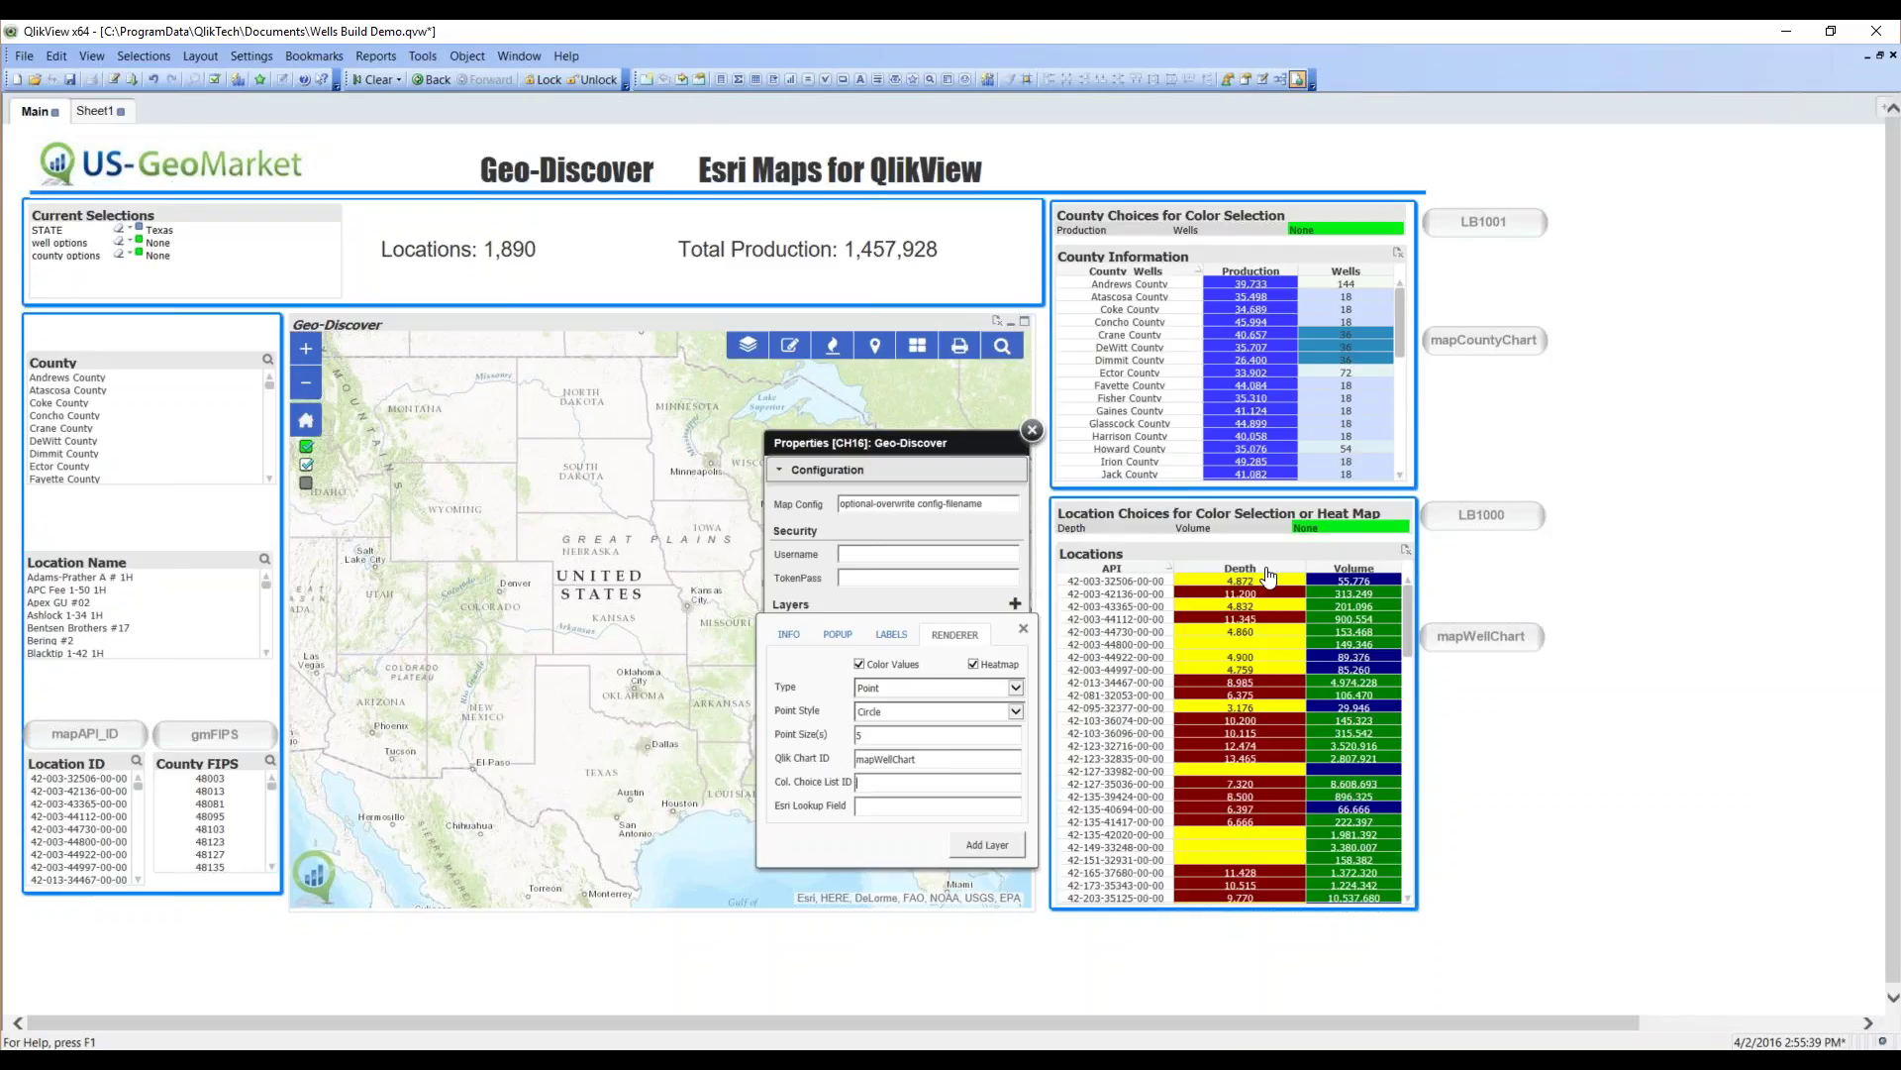
- Set the colour choice list ID to LB1000 and the Esri lookup field to API
left_click(1237, 619)
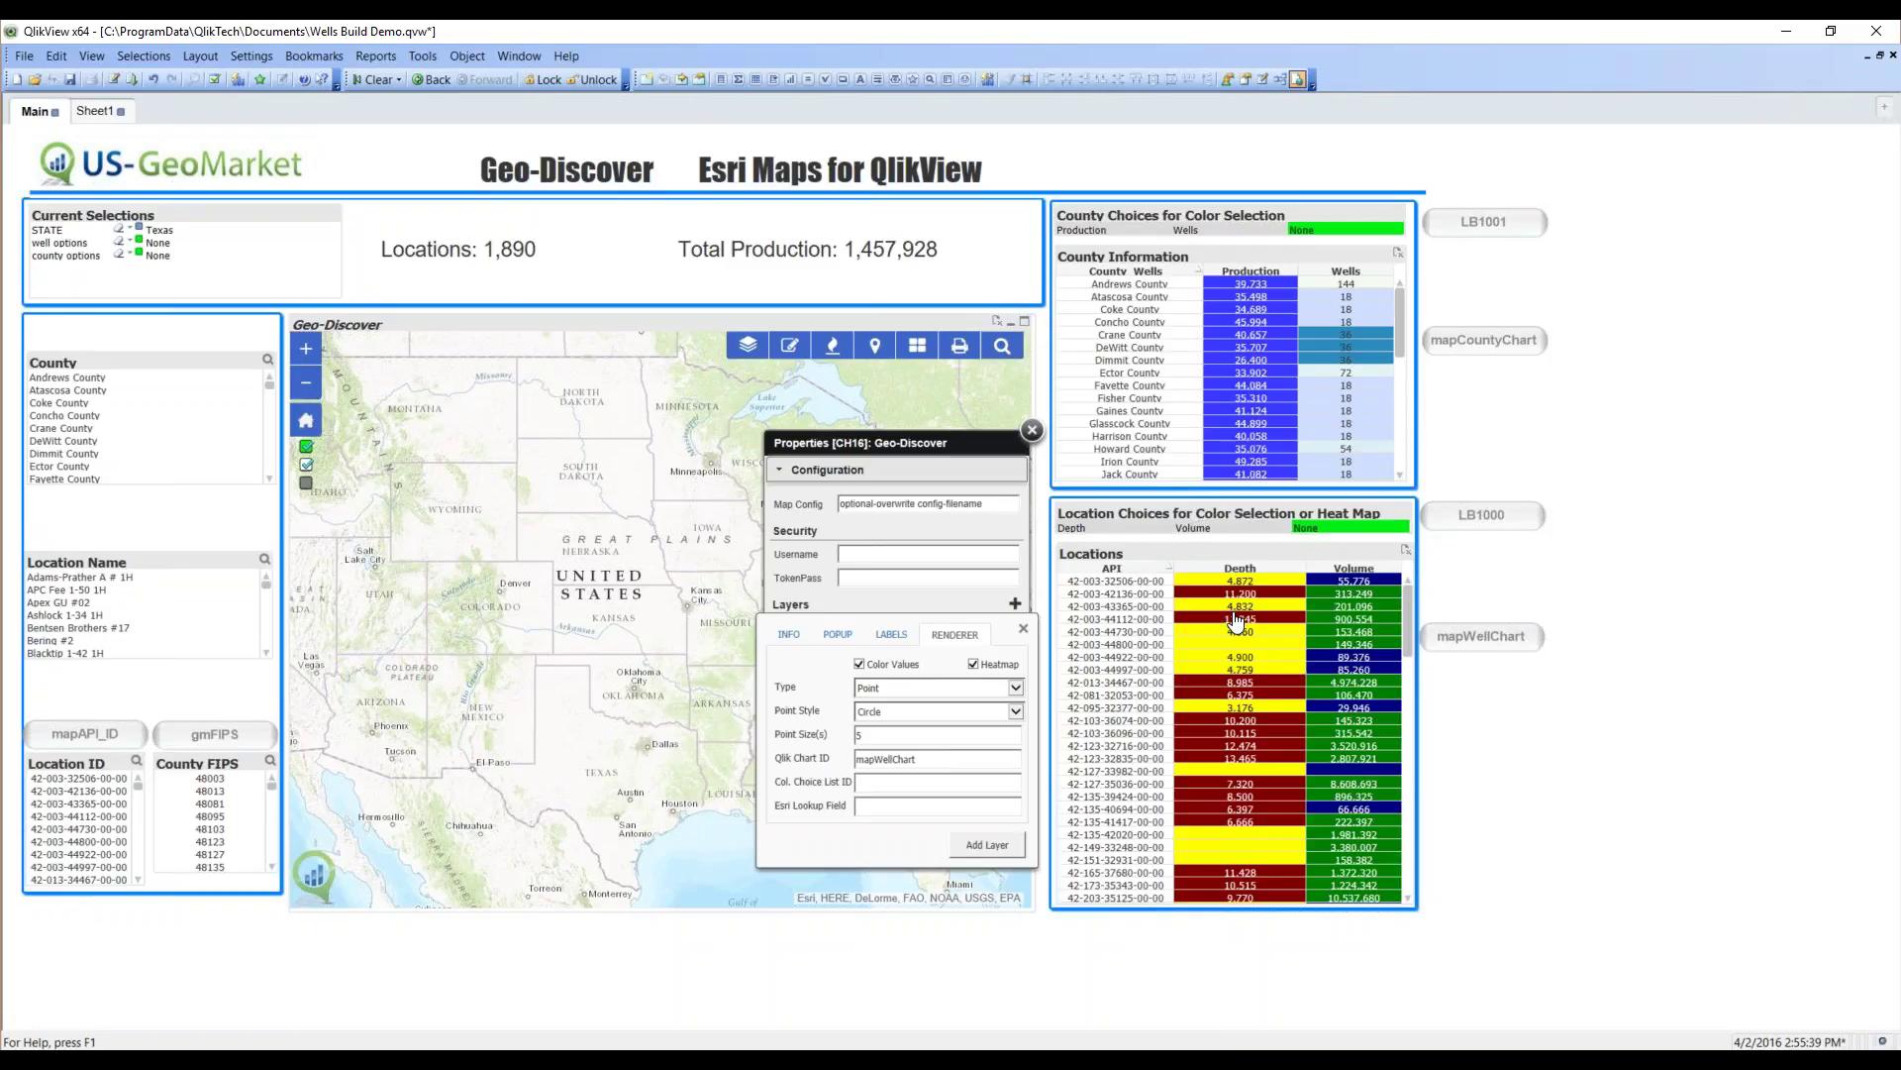
left_click(1363, 624)
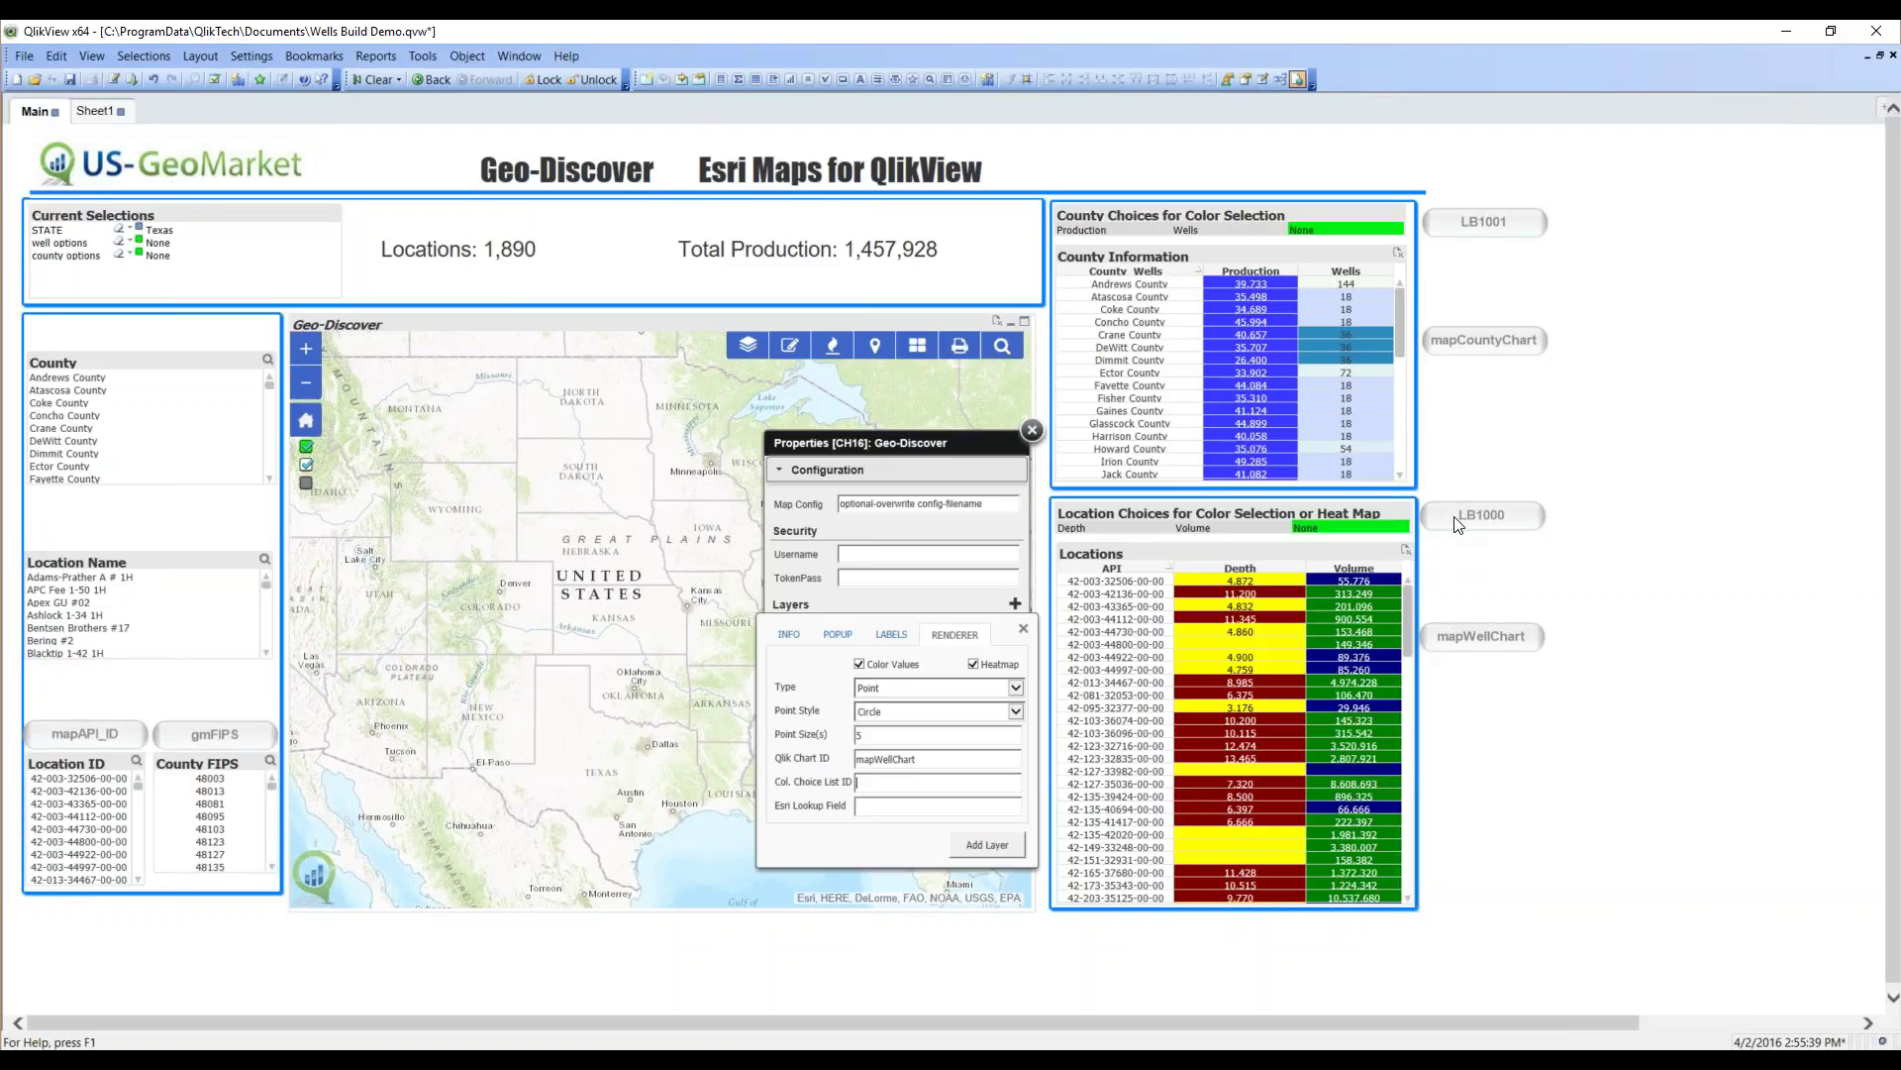
left_click(920, 781)
type("LB1000")
type("PI")
left_click(787, 641)
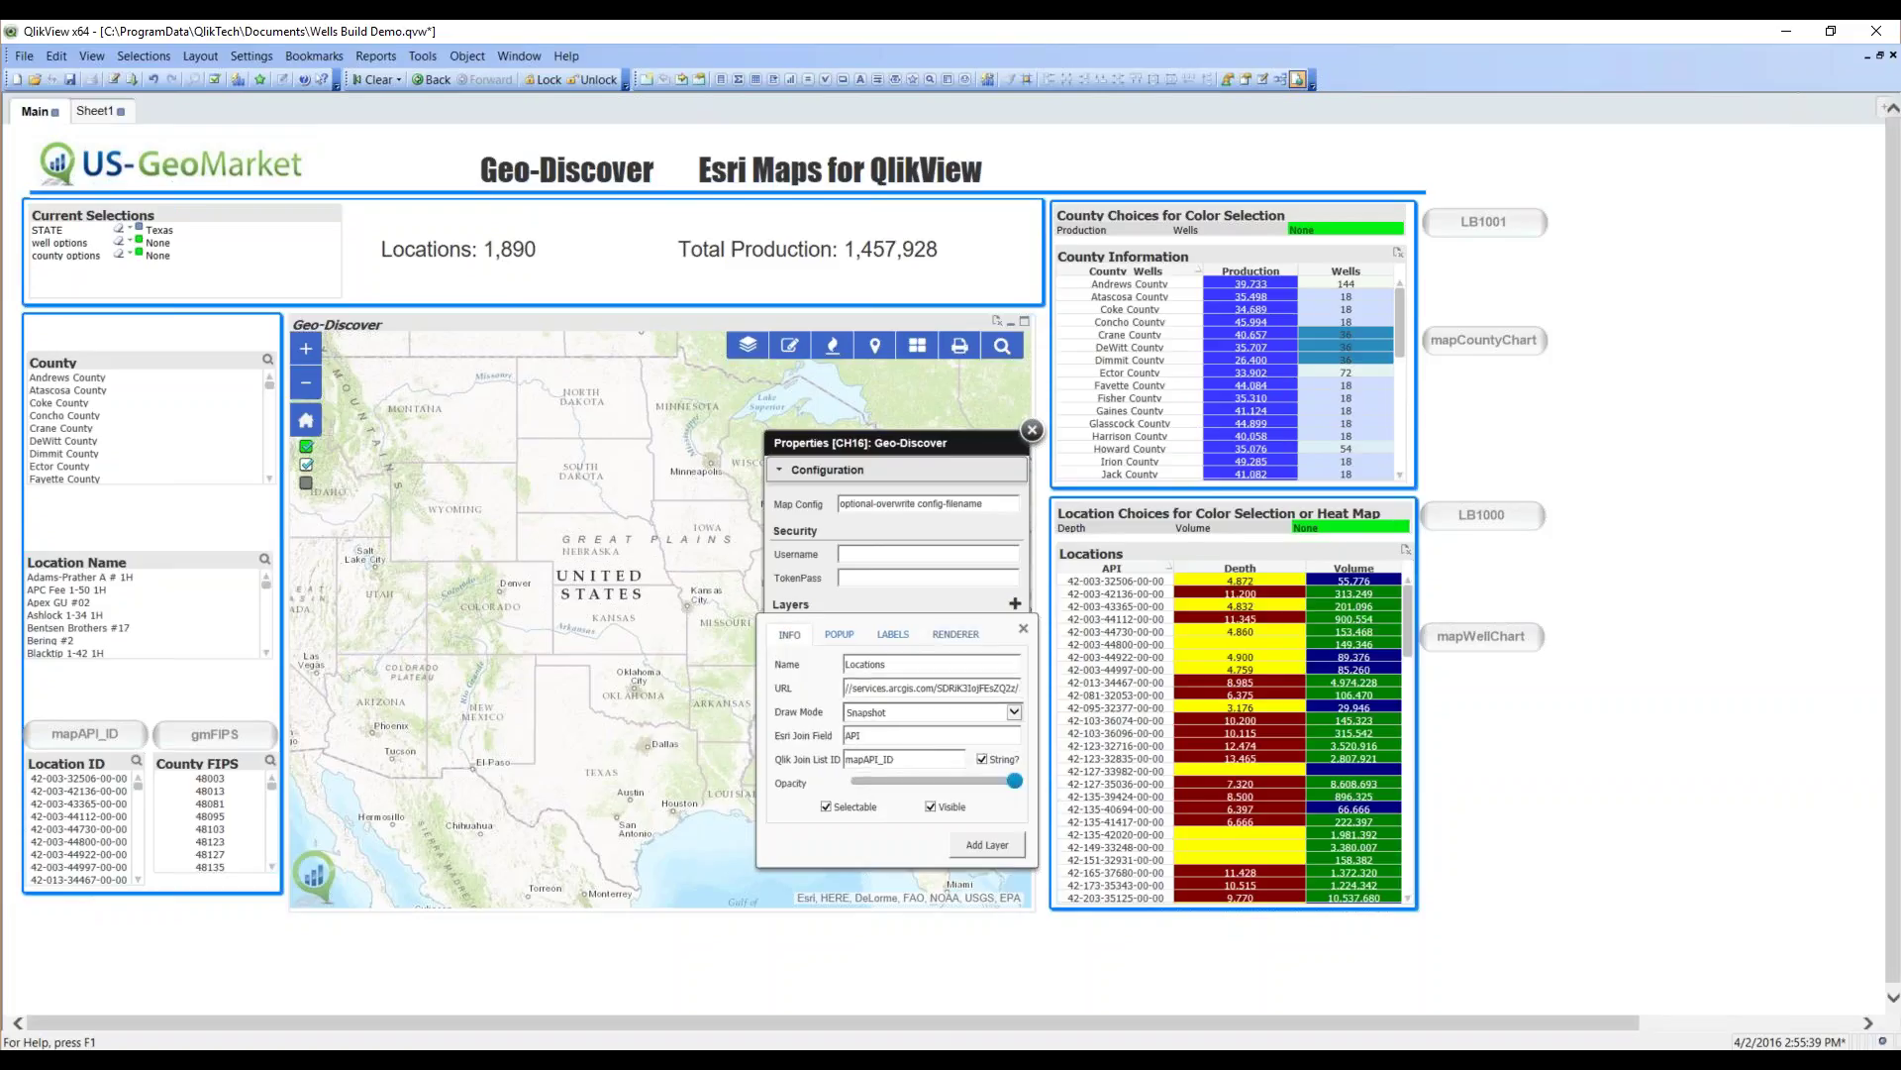
left_click(836, 635)
left_click(894, 635)
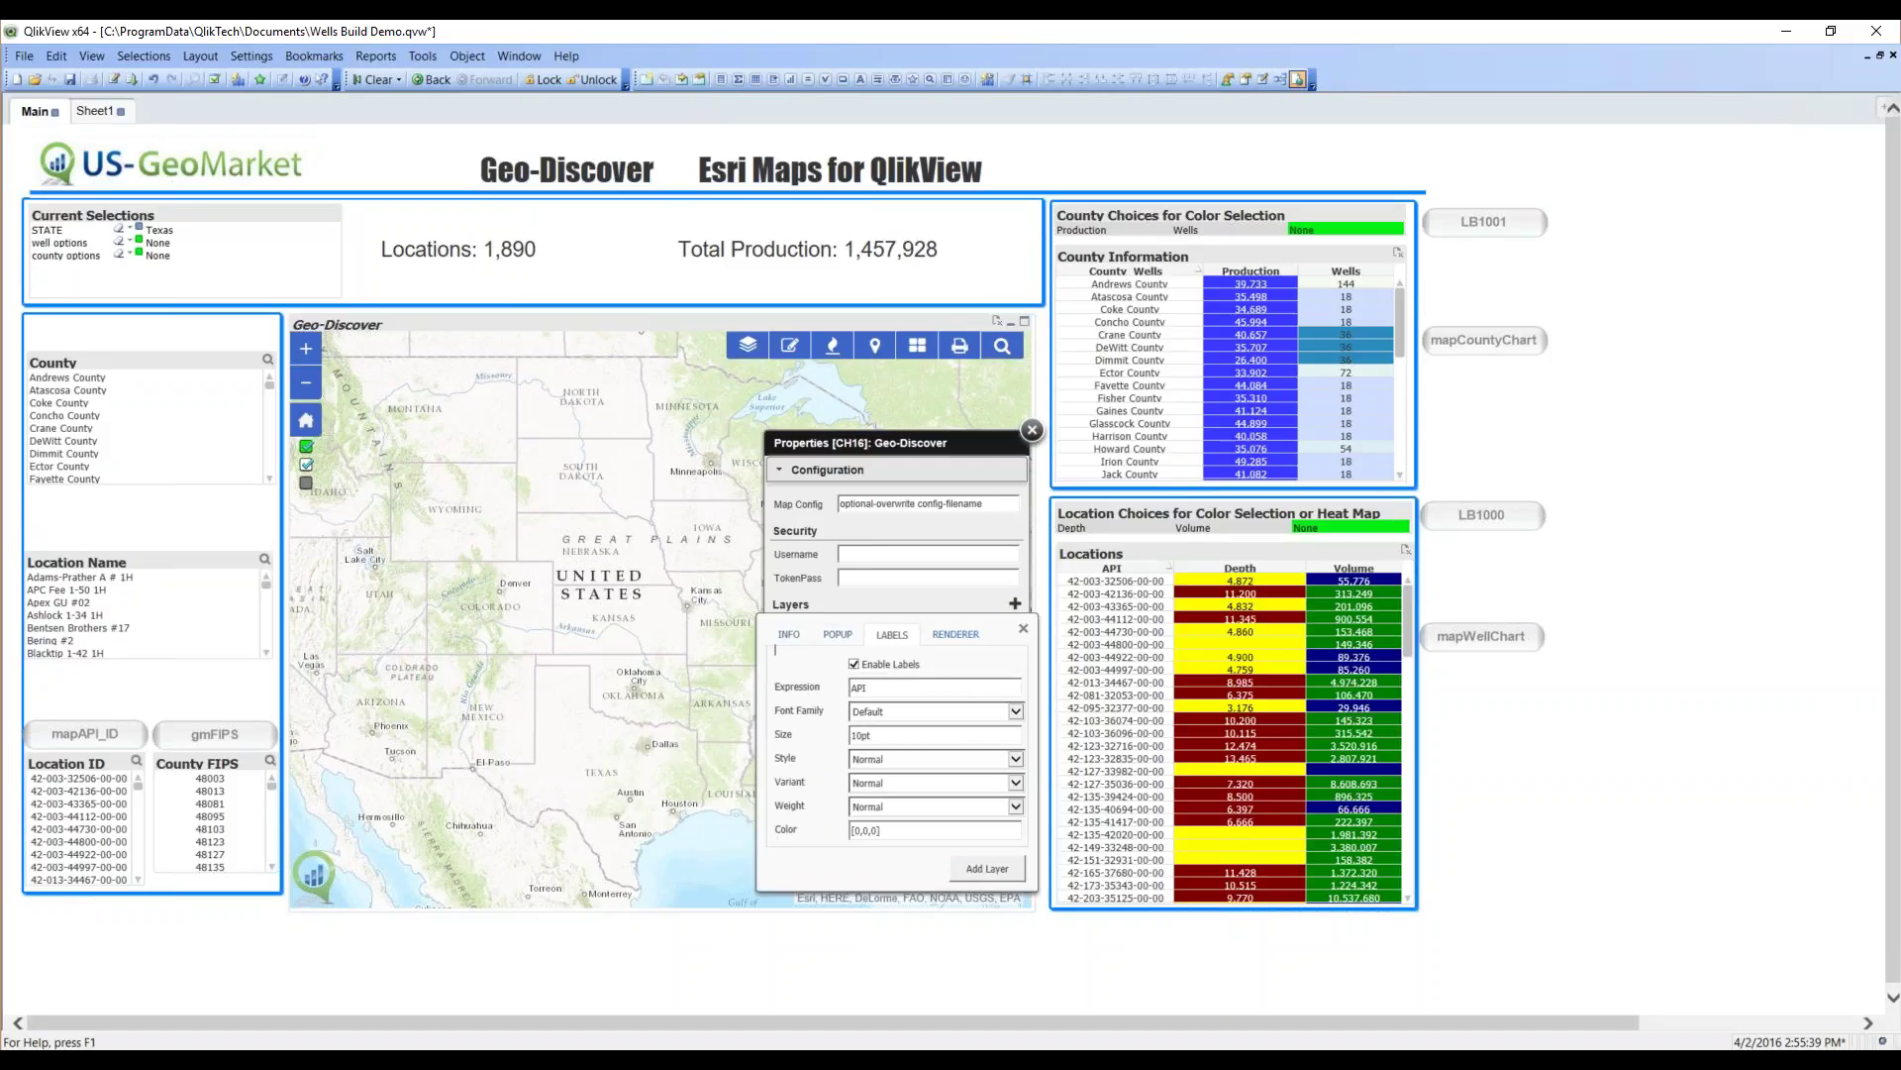
left_click(940, 638)
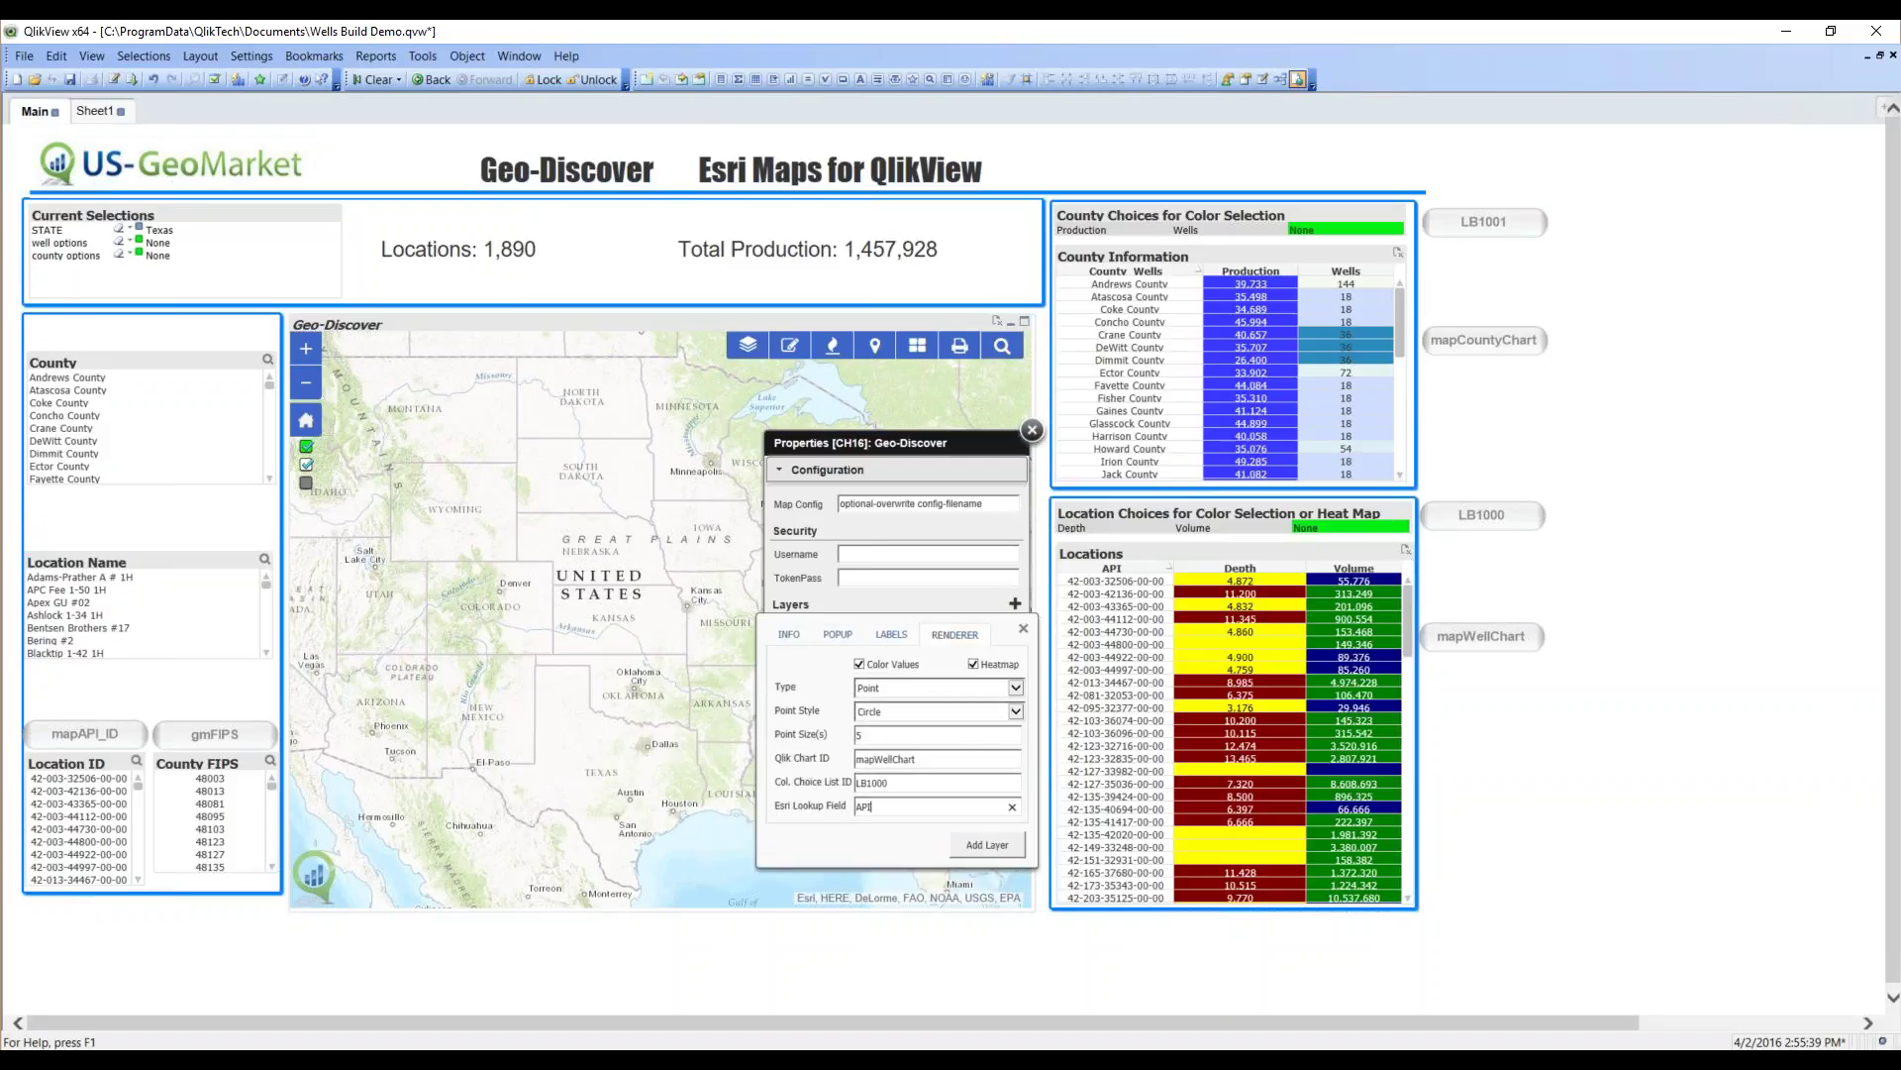
- Add the Locations layer to the map, keep the Topographic basemap, and save the map options
left_click(981, 847)
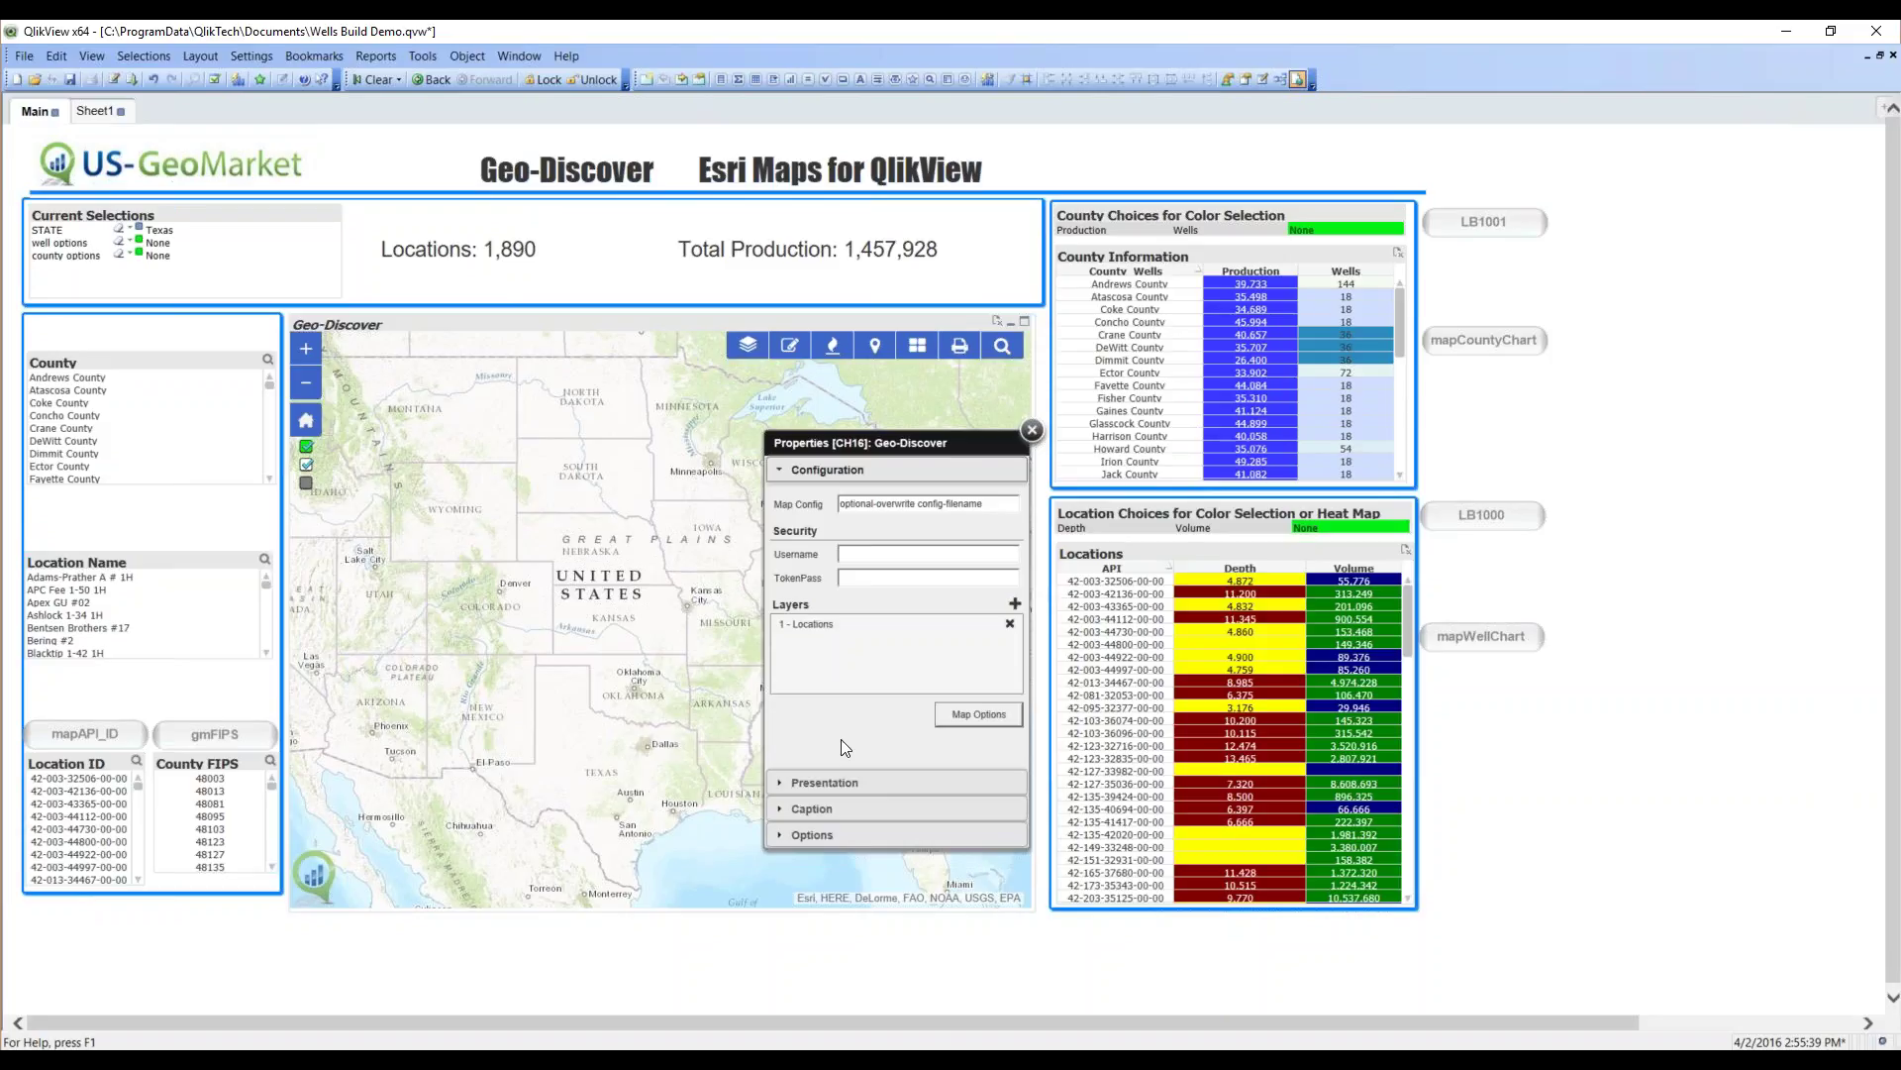
left_click(957, 723)
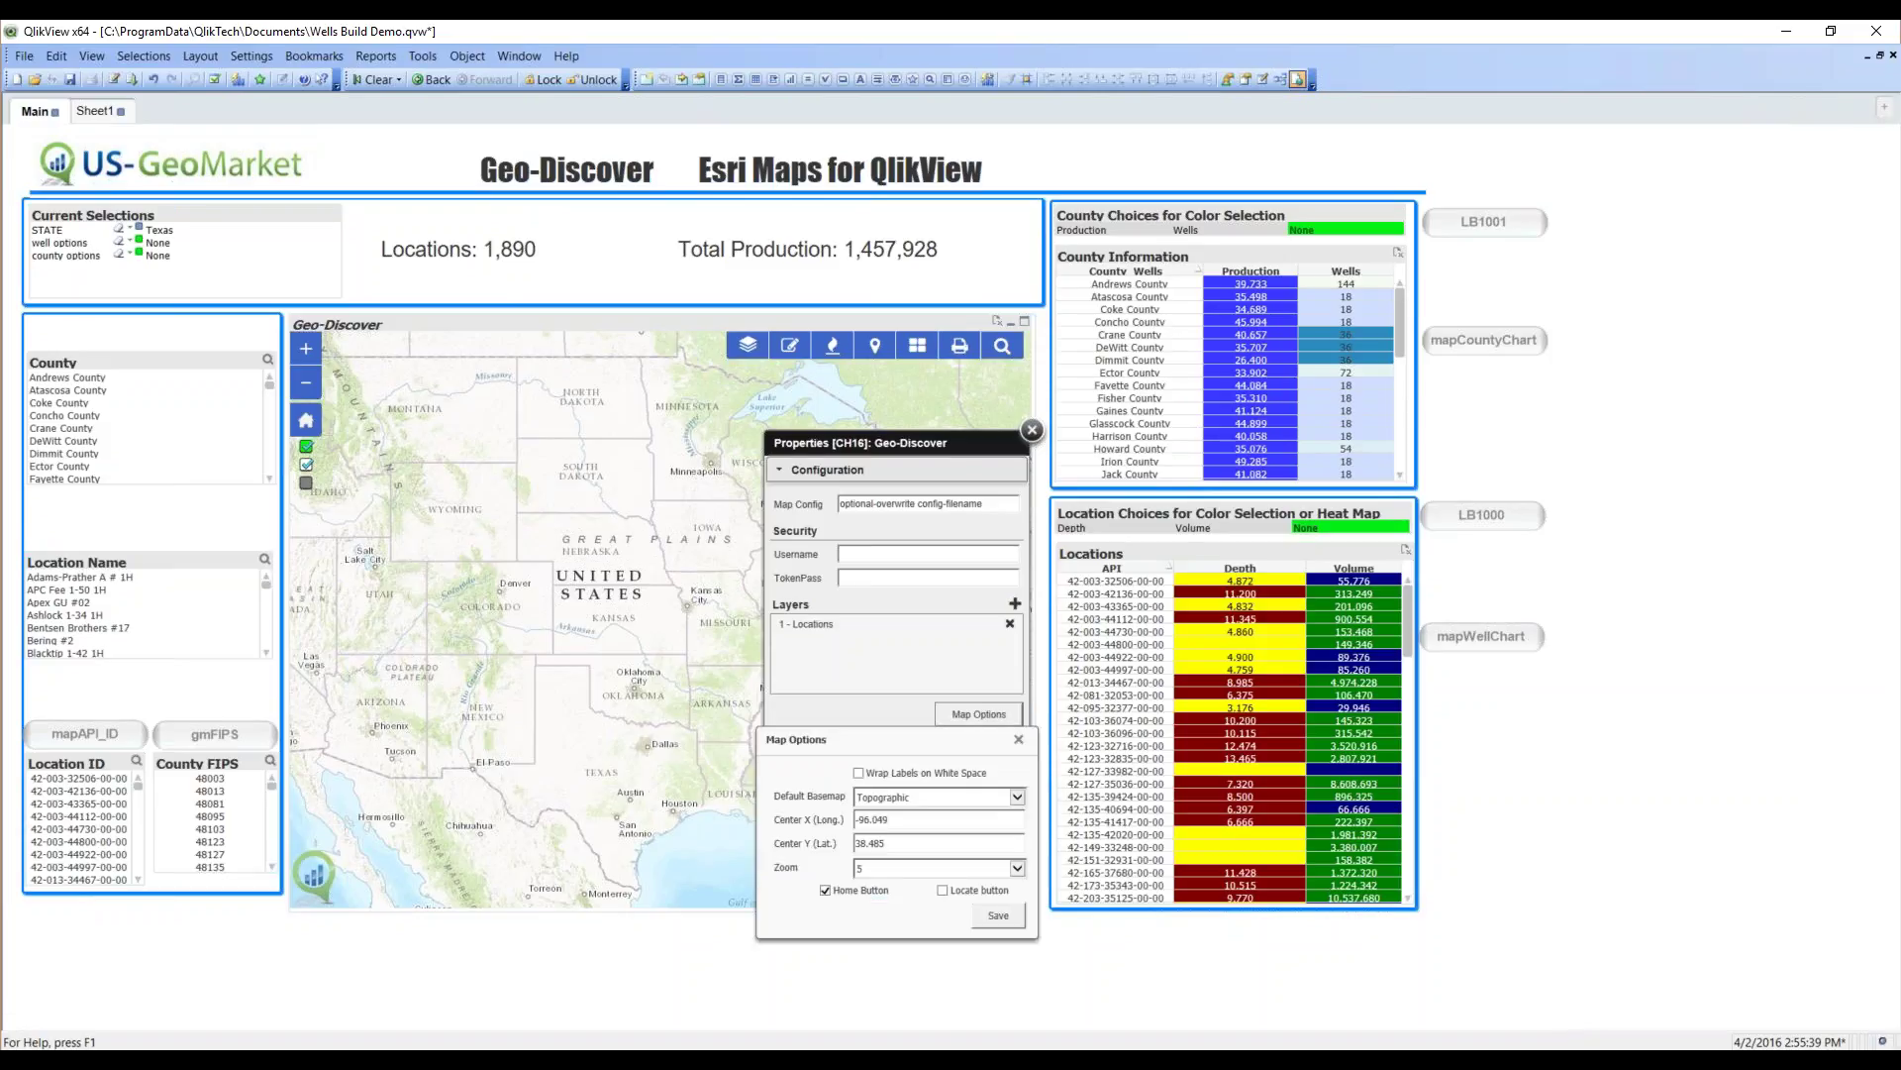
left_click(1017, 798)
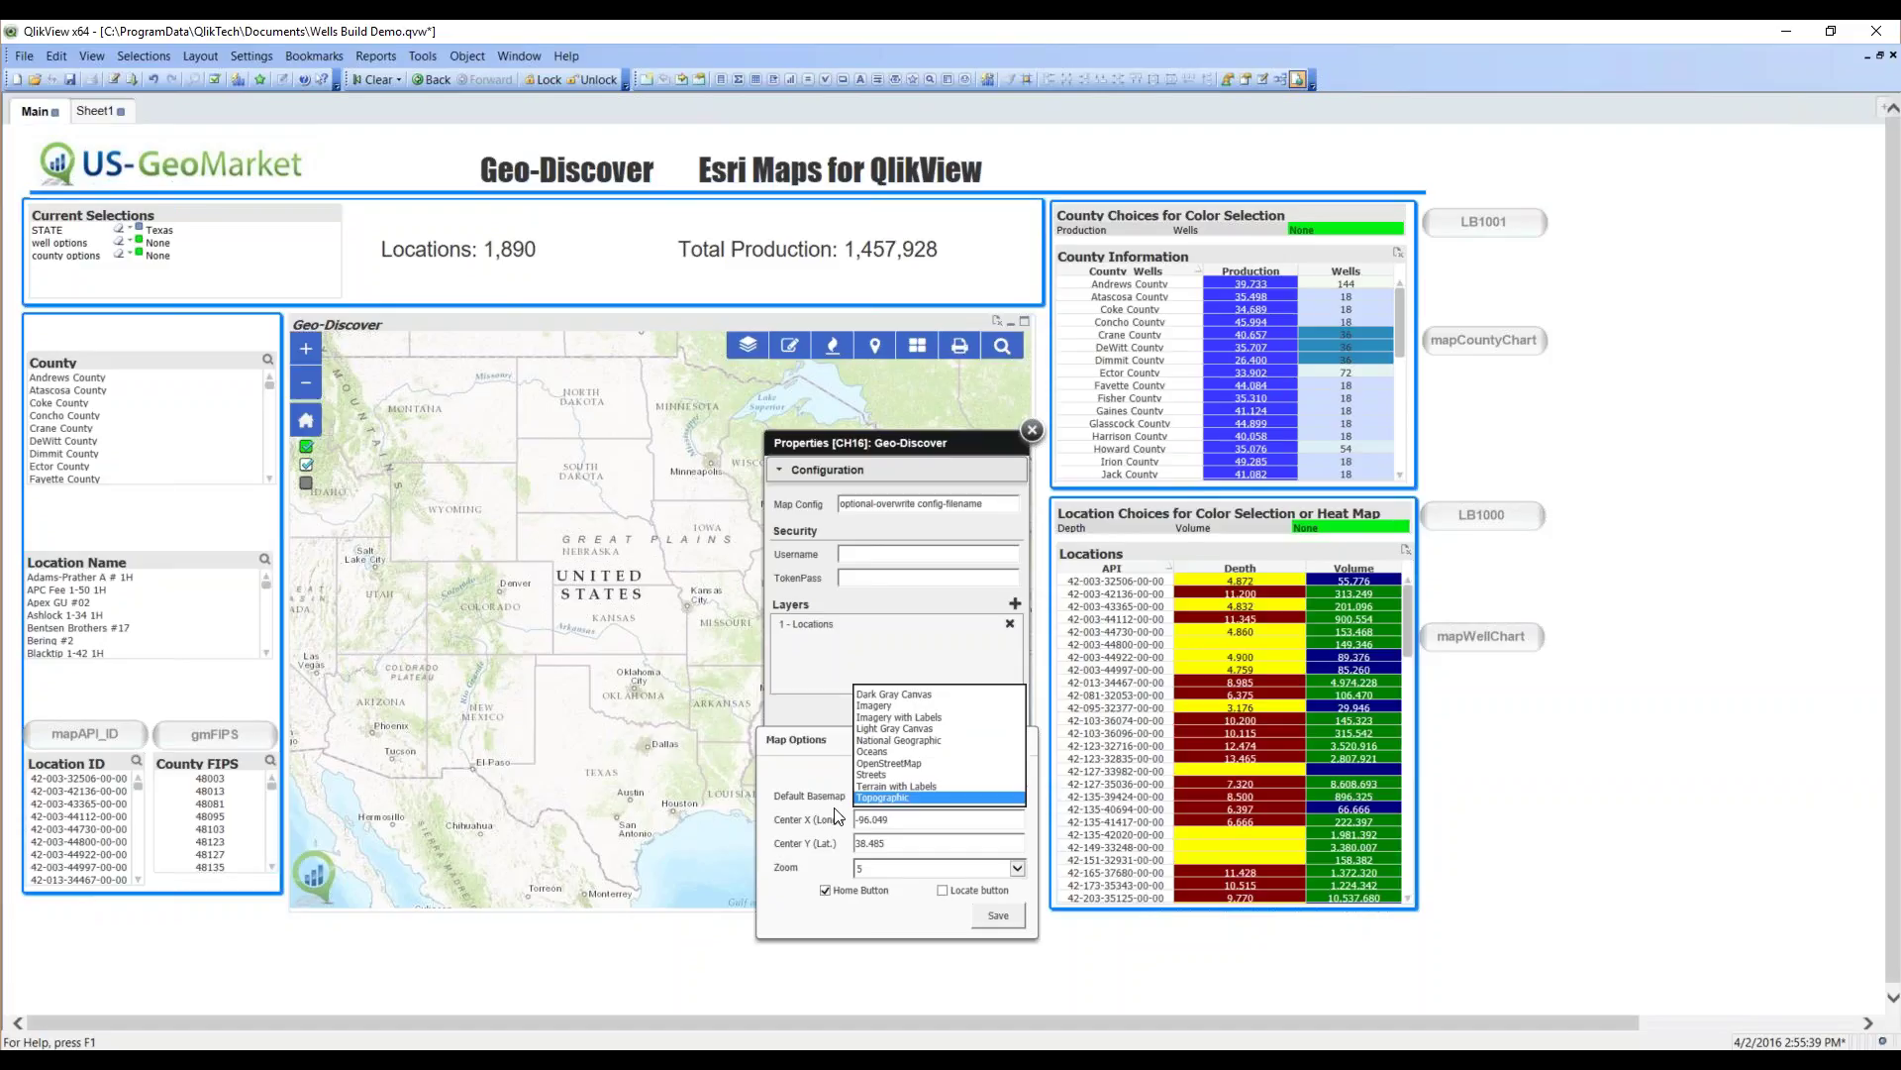
left_click(796, 814)
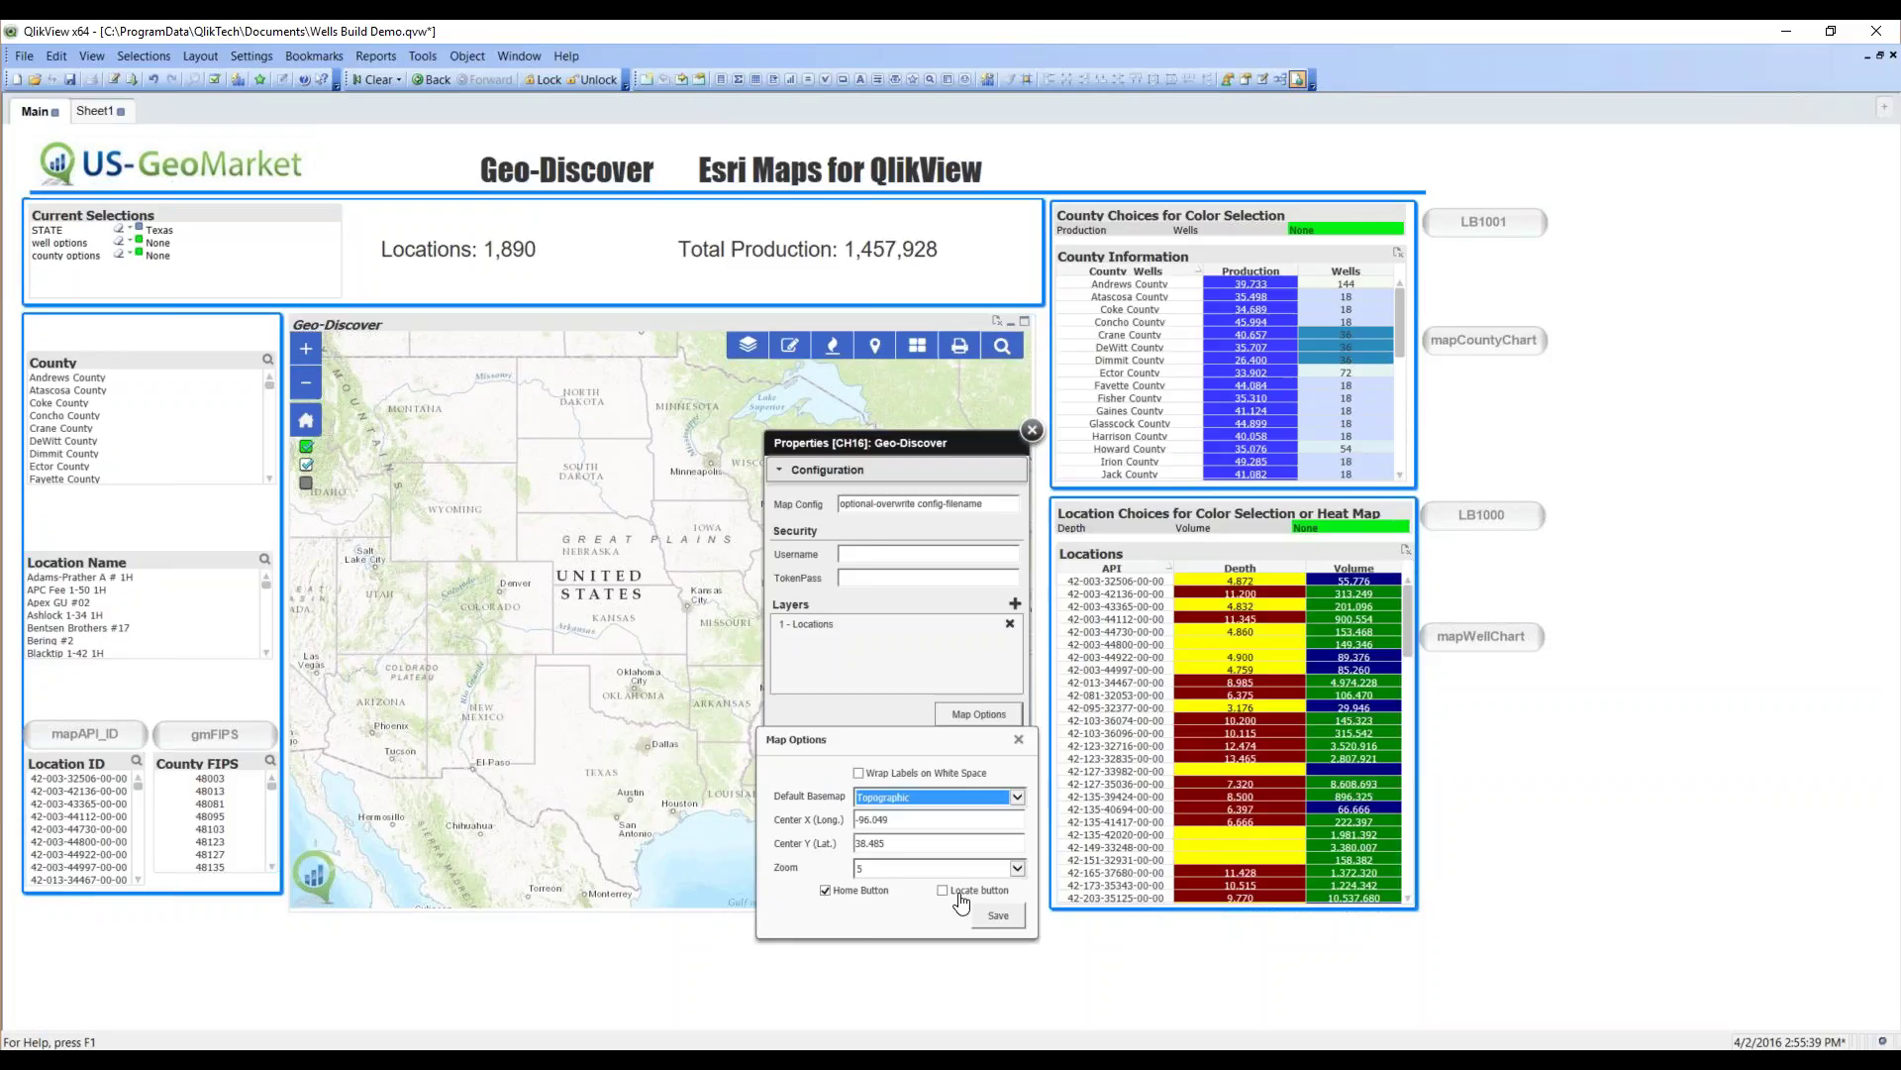
left_click(986, 920)
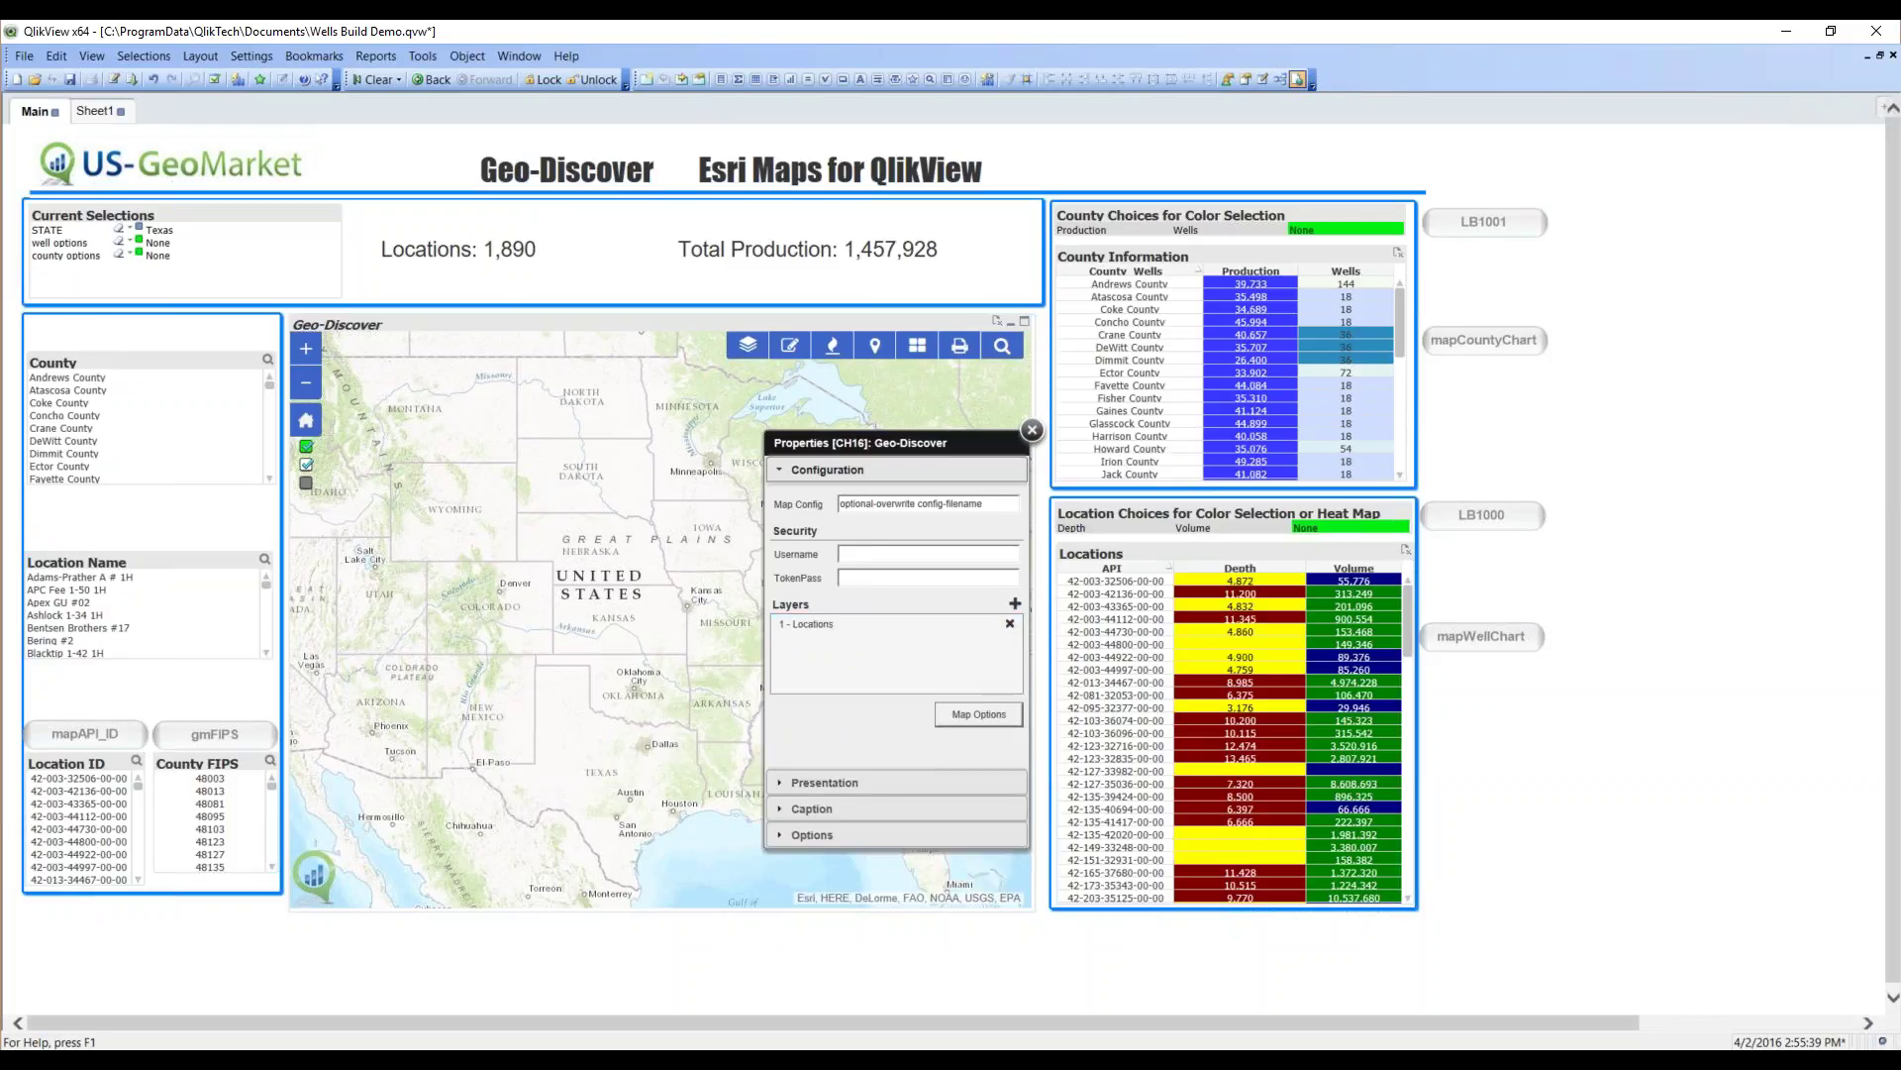
- Close the map properties, toggle the WebView off and on, and zoom in on the API-labelled Texas wells
left_click(1032, 431)
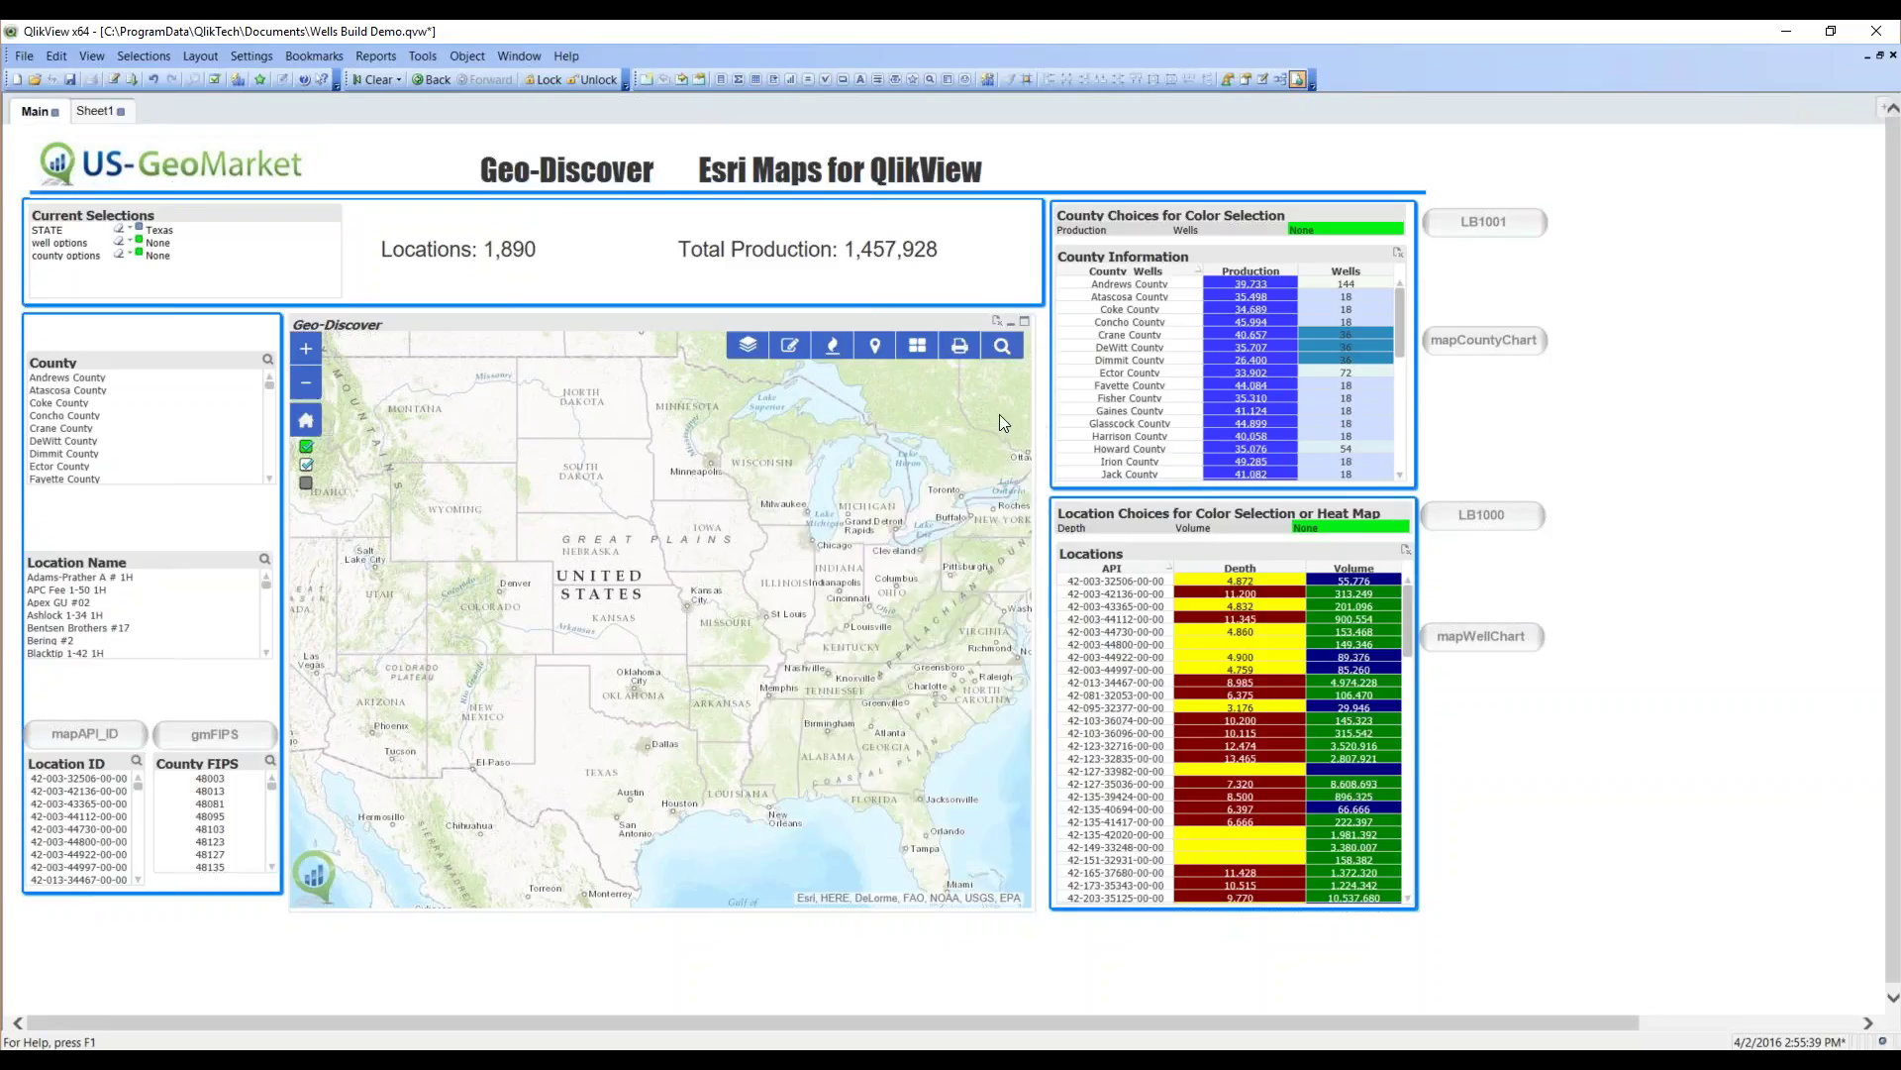
left_click(1299, 81)
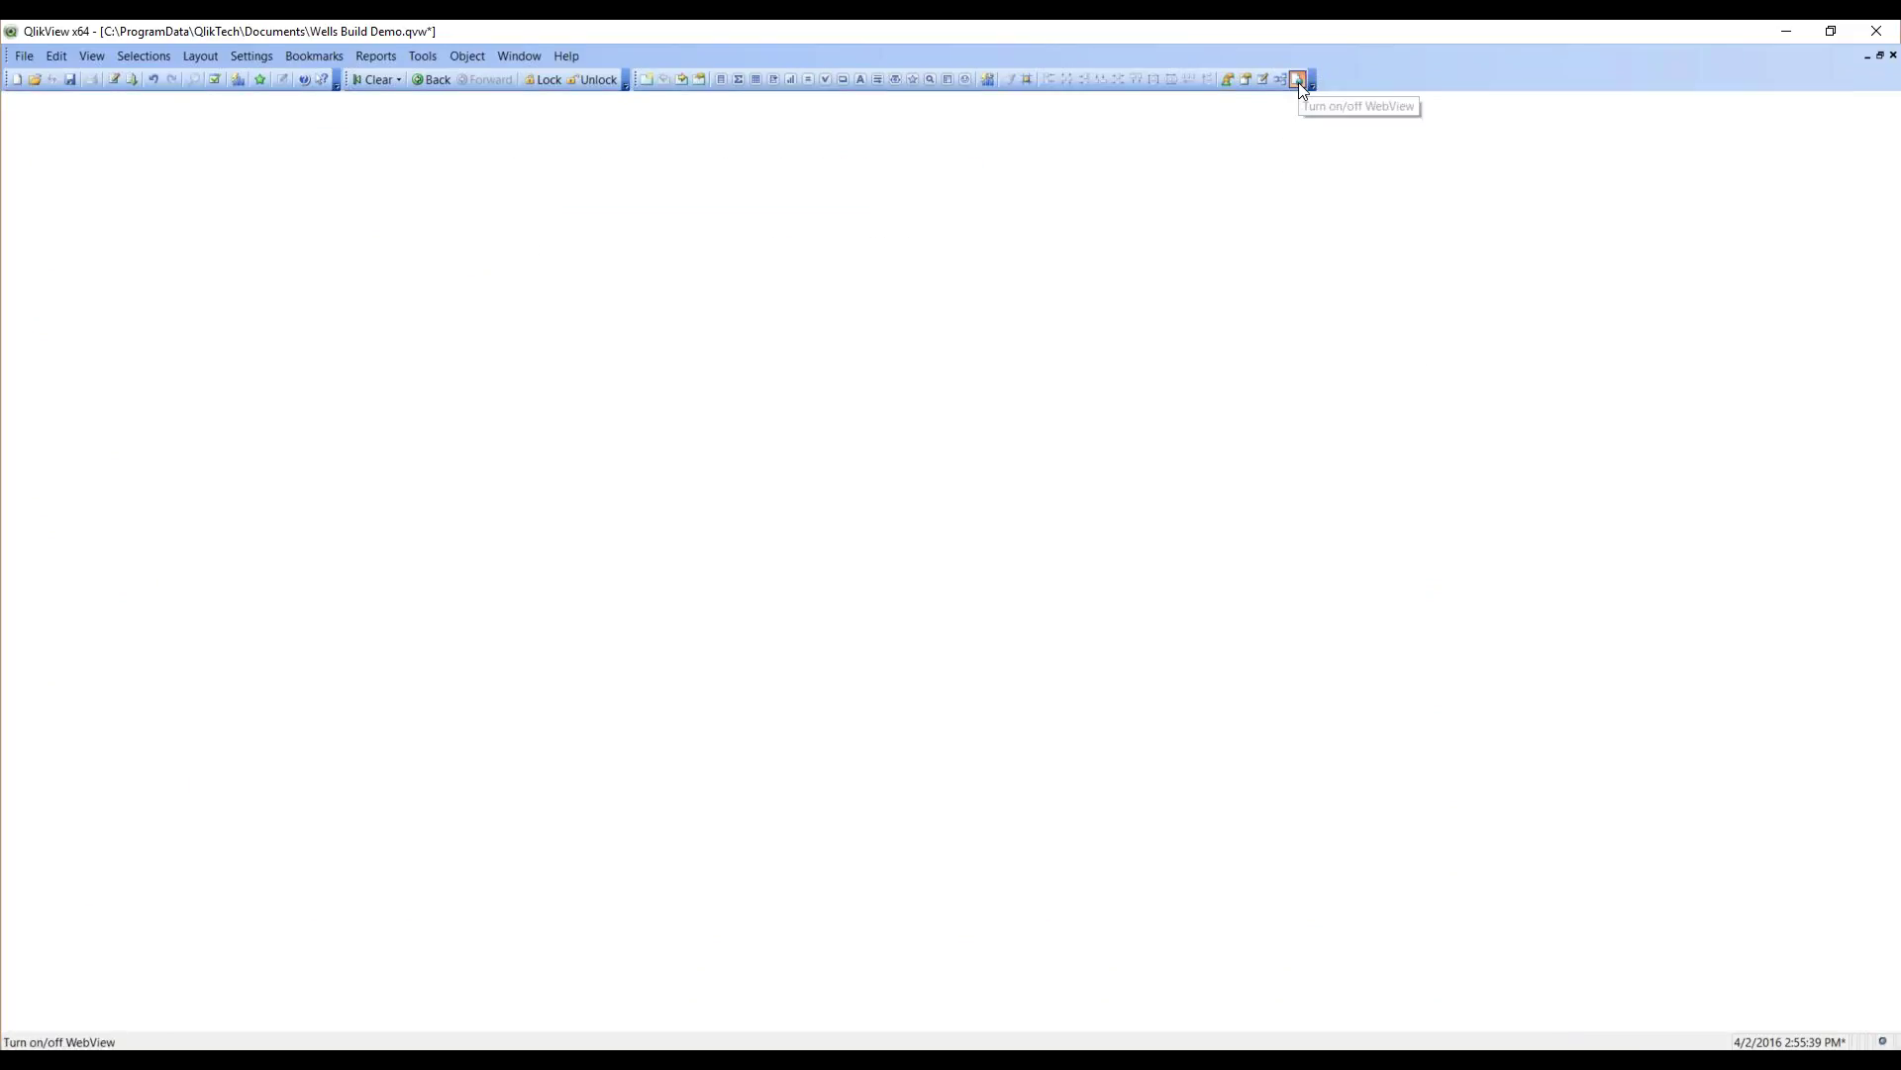
left_click(1298, 81)
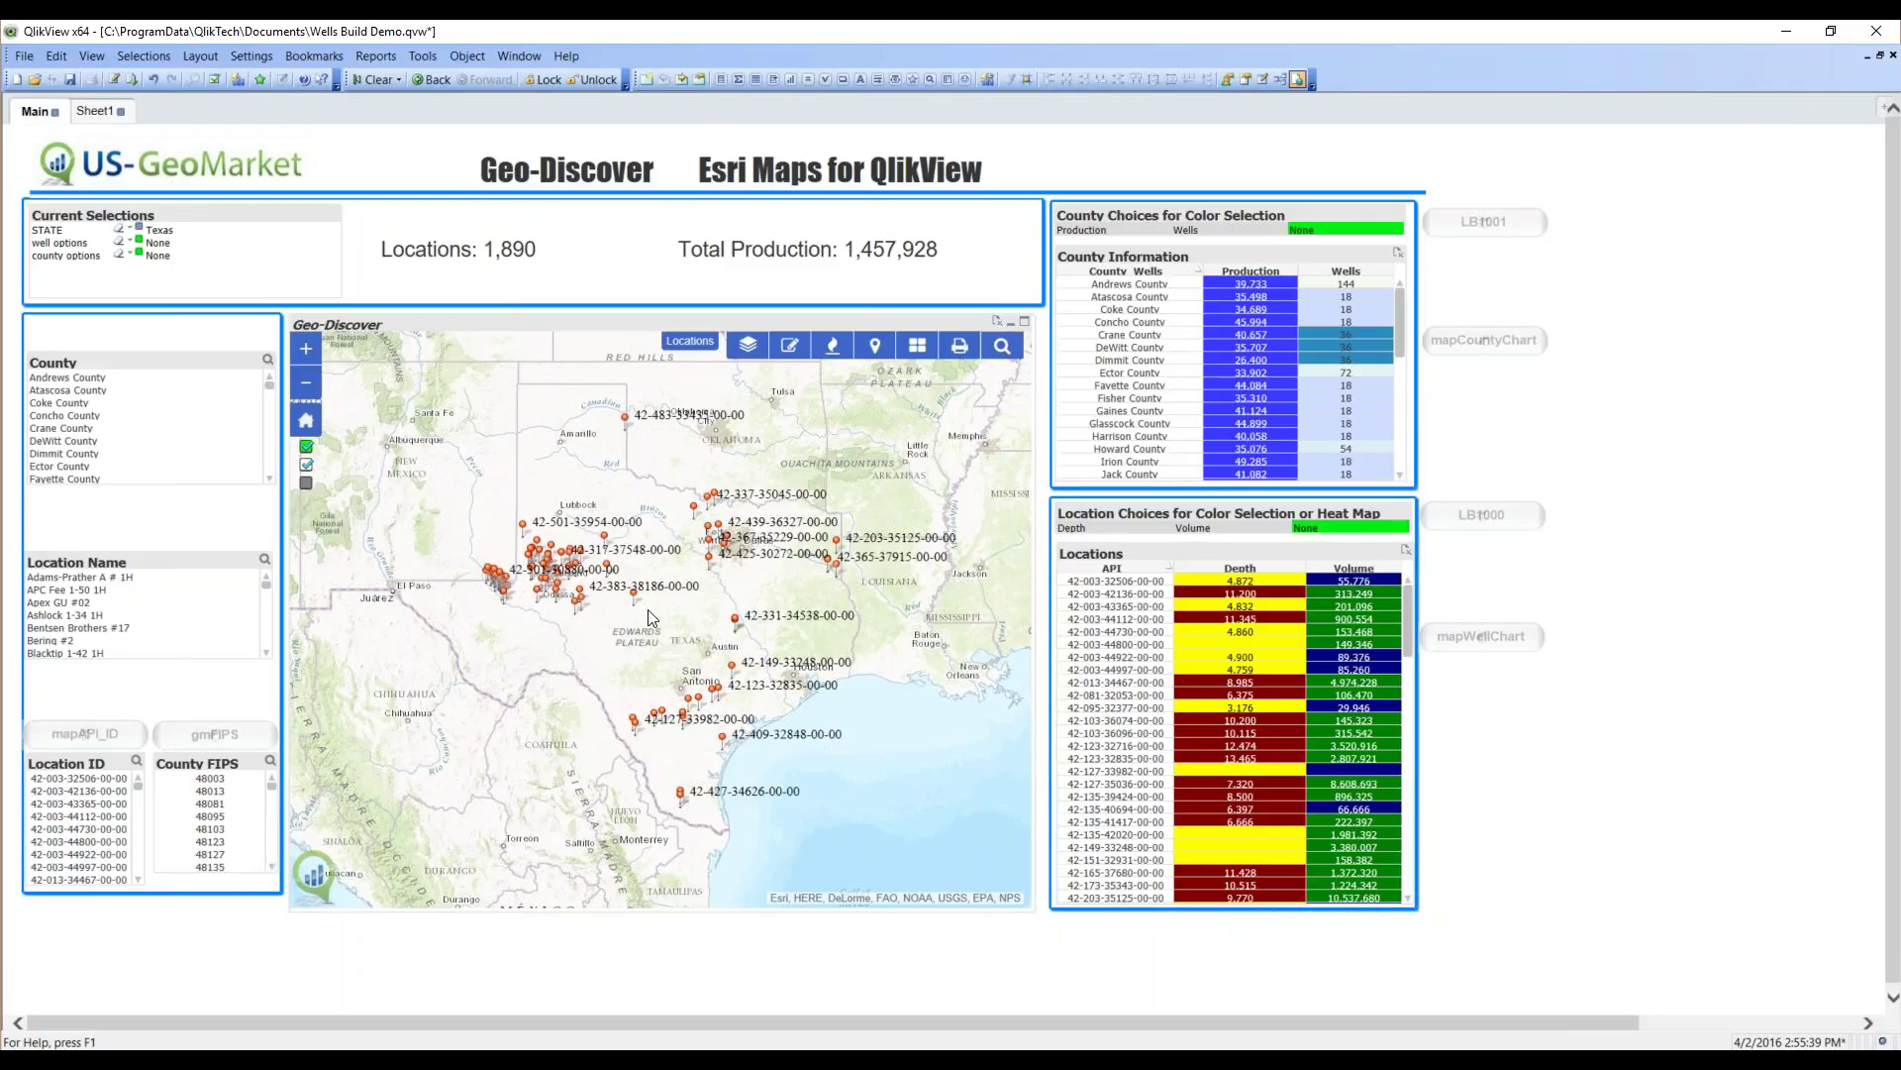
scroll(648, 616, "up", 1)
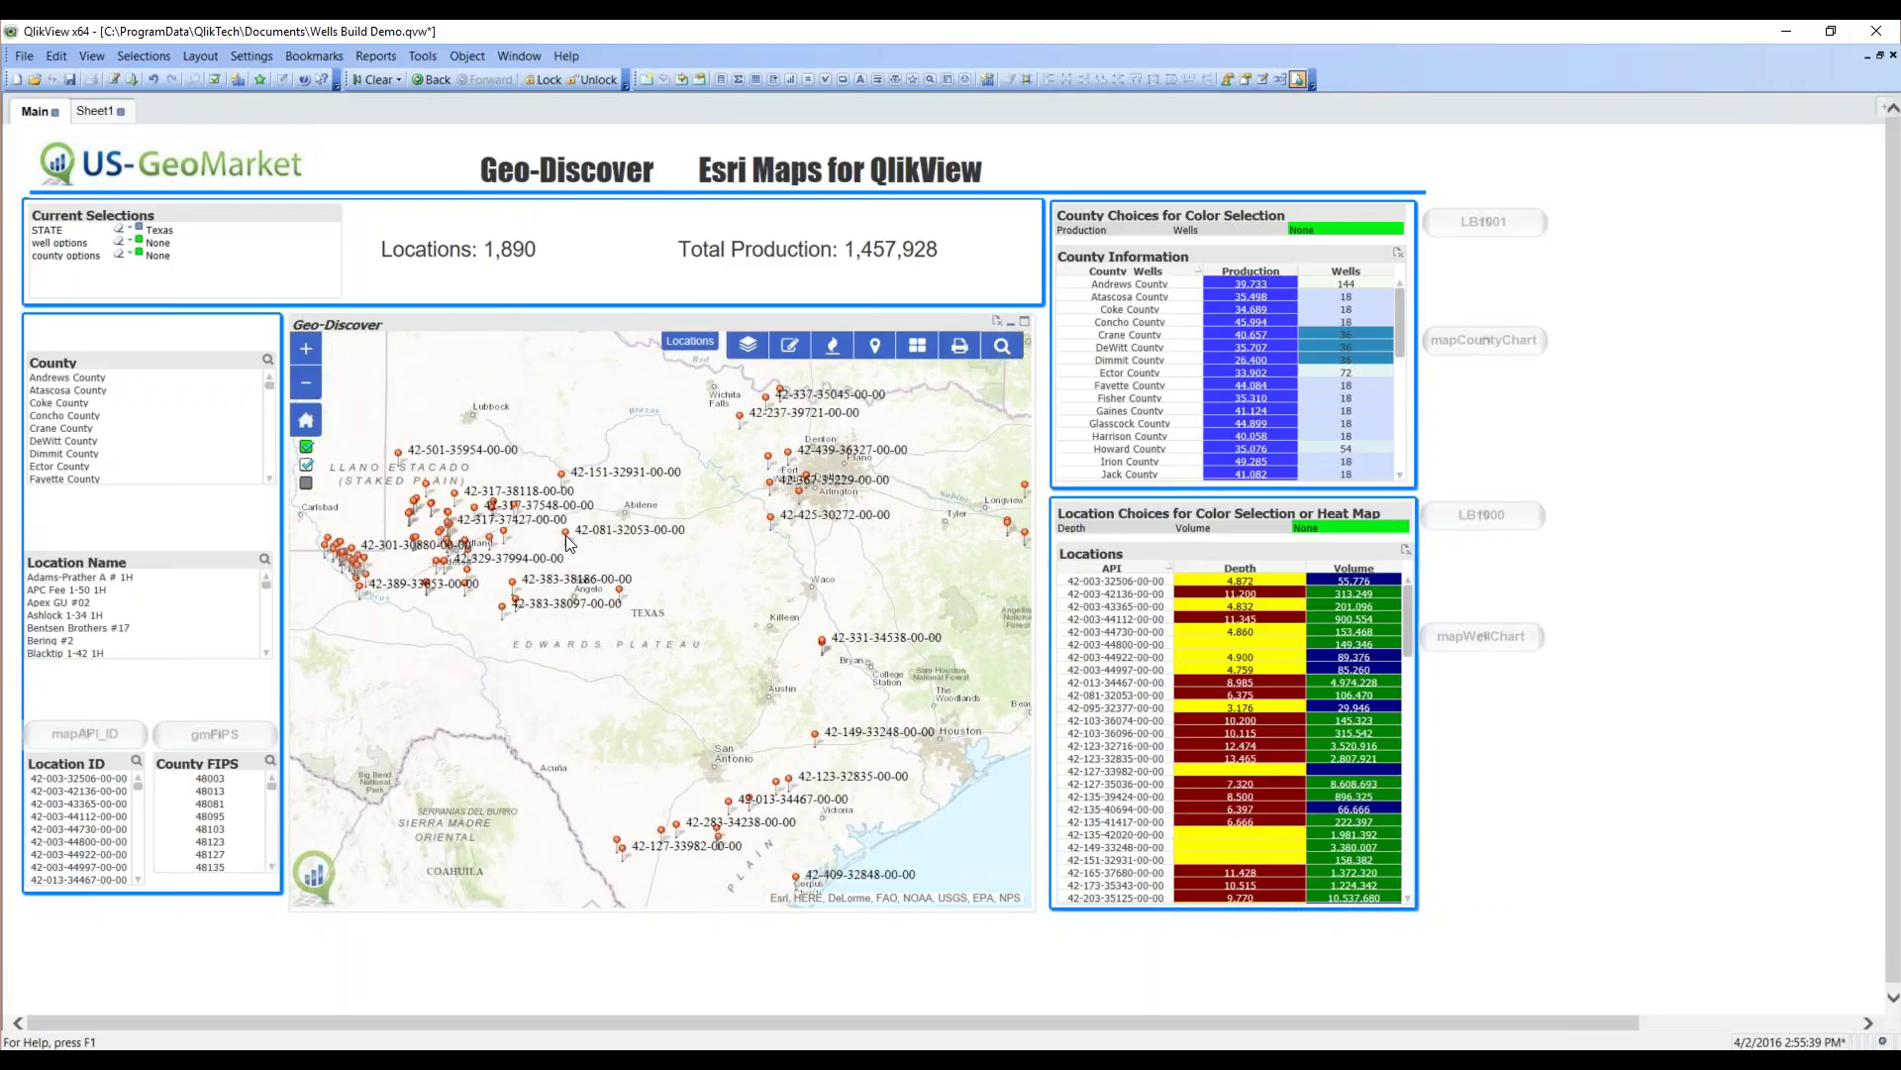
- Colour the well points by Depth, try Volume, then return to Depth
left_click(1148, 535)
left_click(1148, 535)
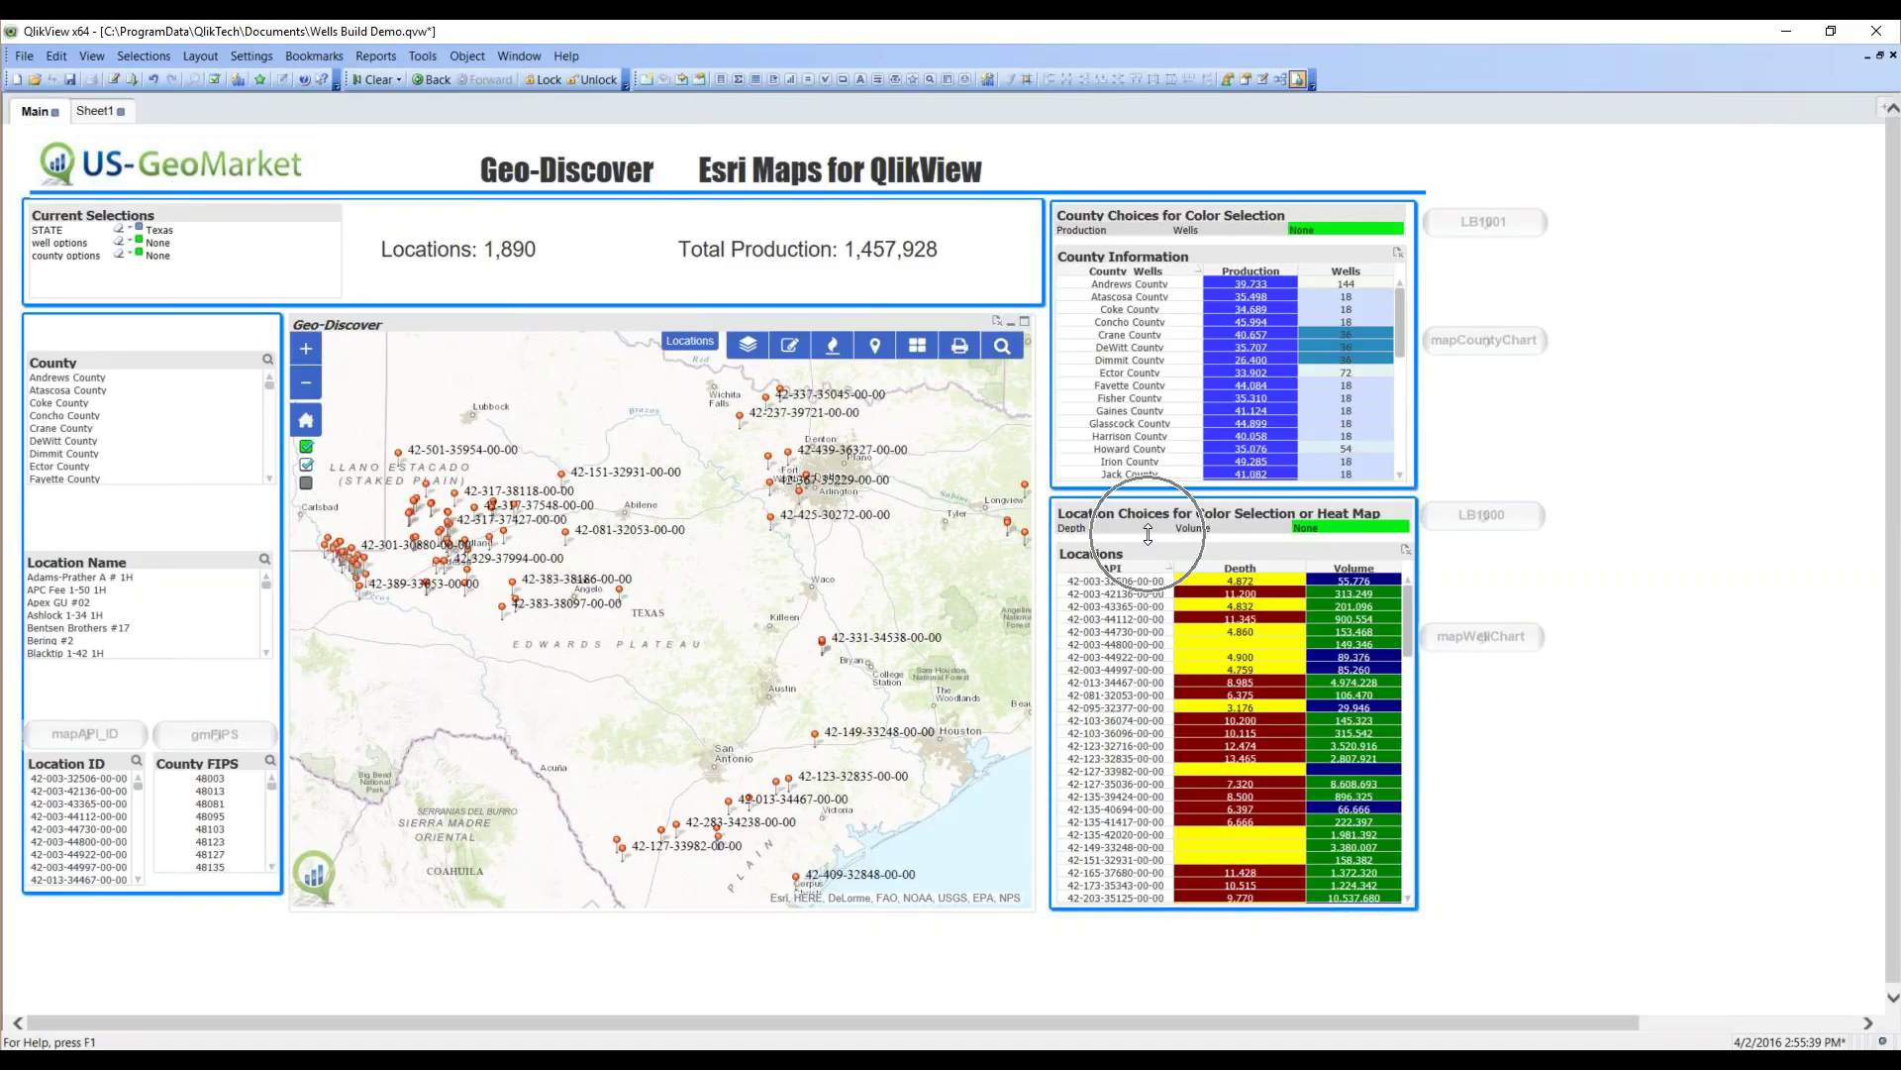
left_click(1147, 535)
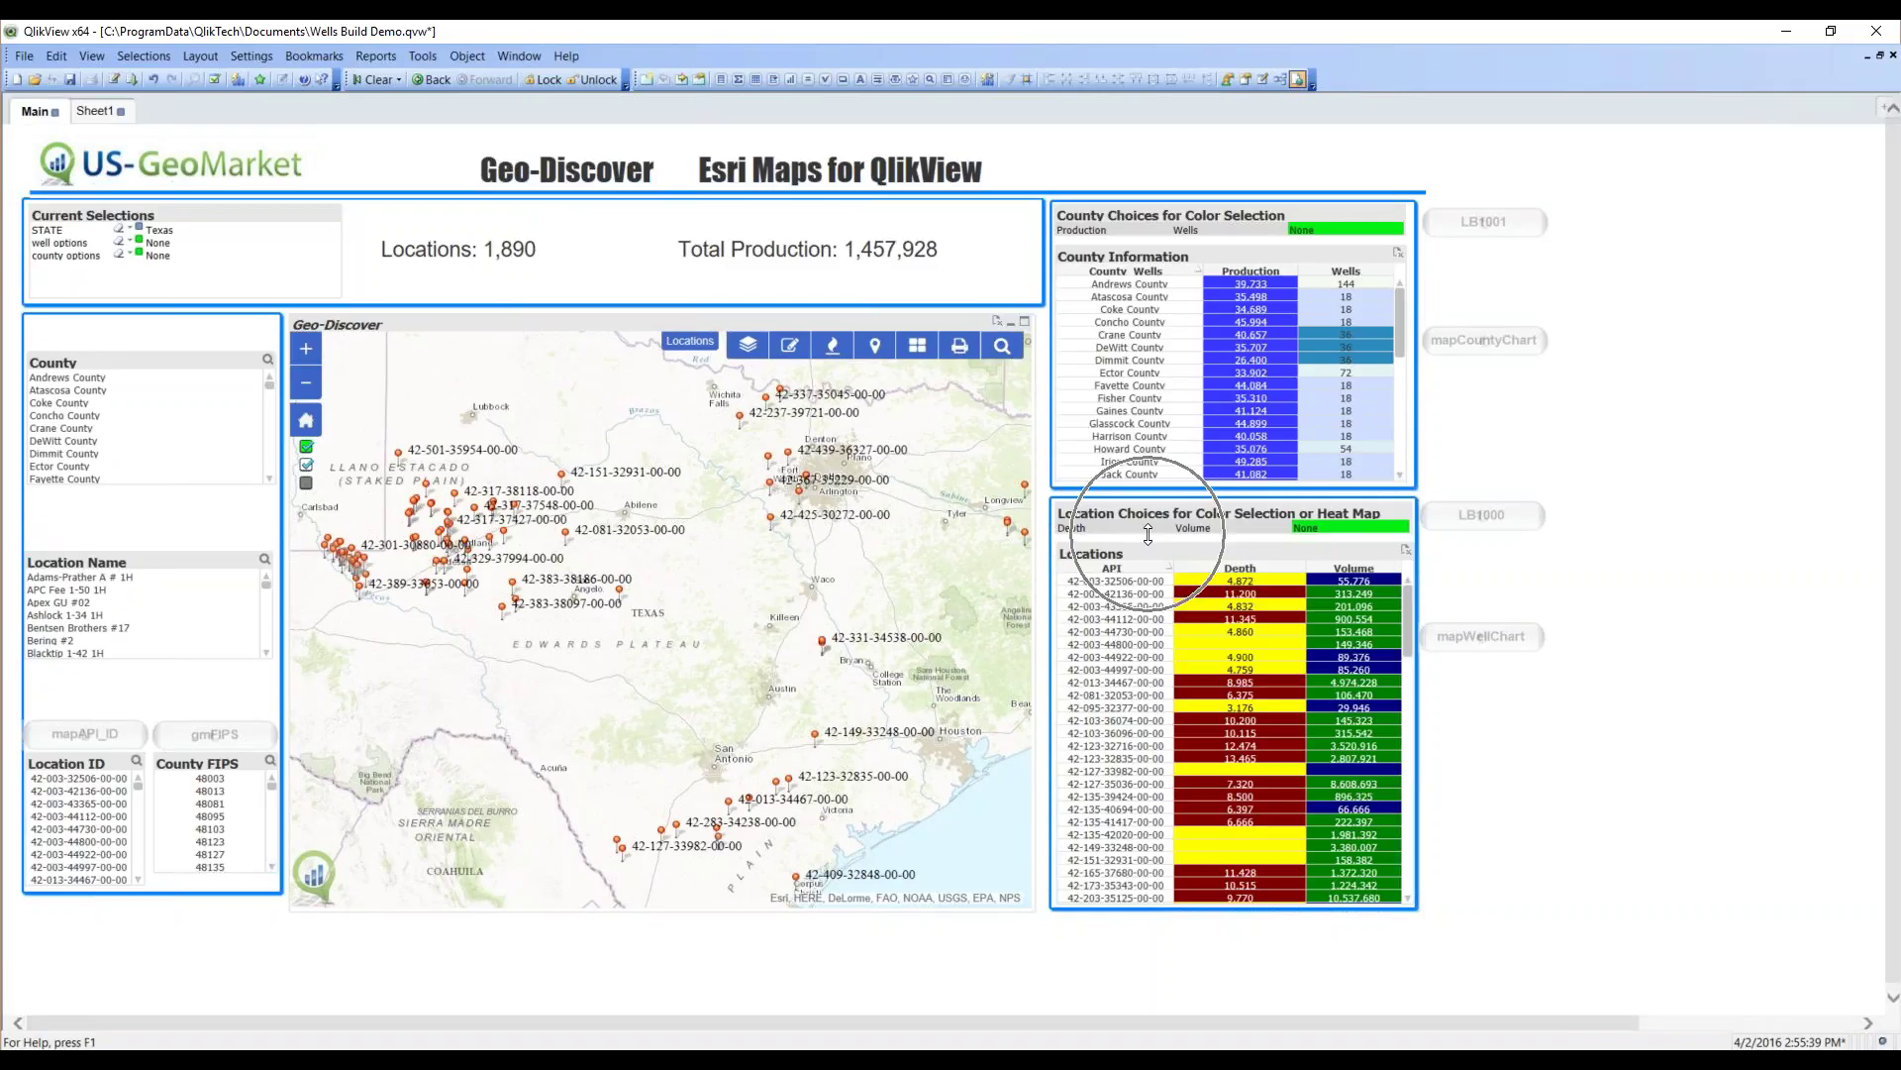
left_click(1084, 530)
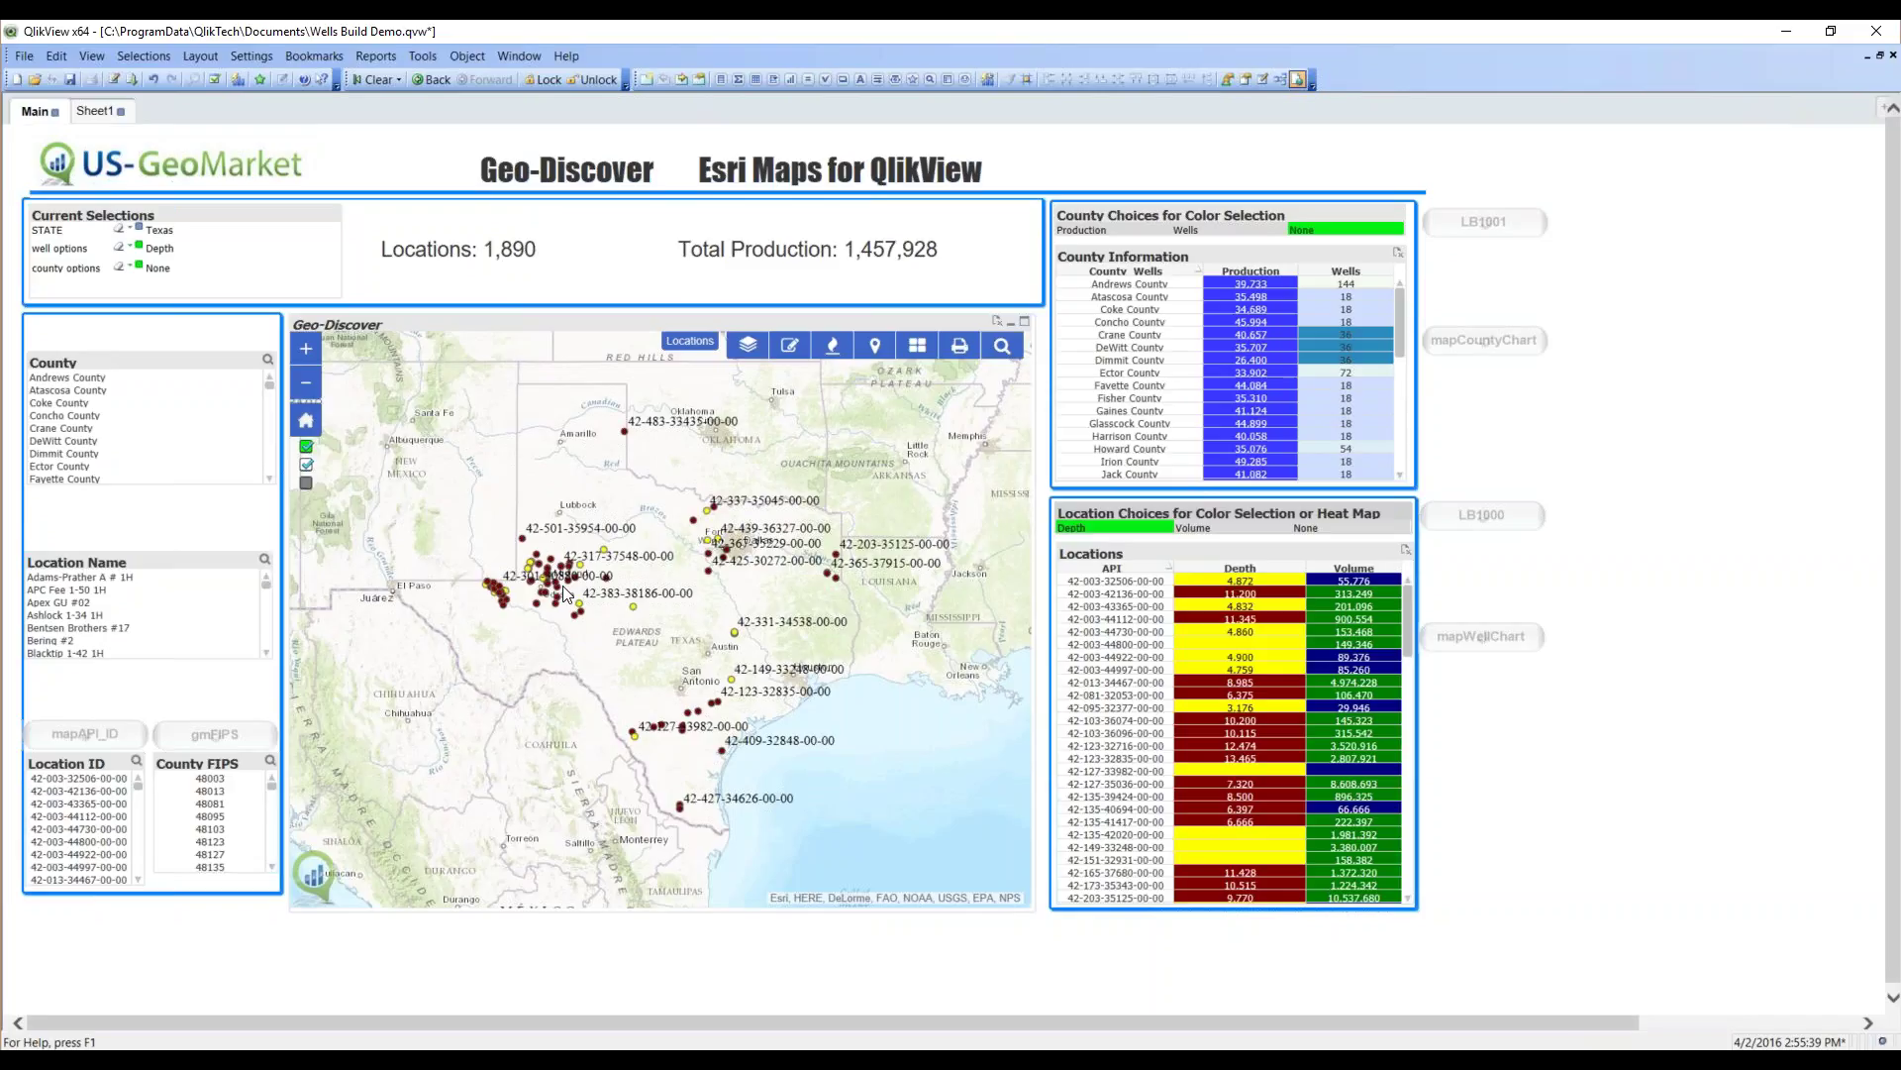
left_click(1210, 536)
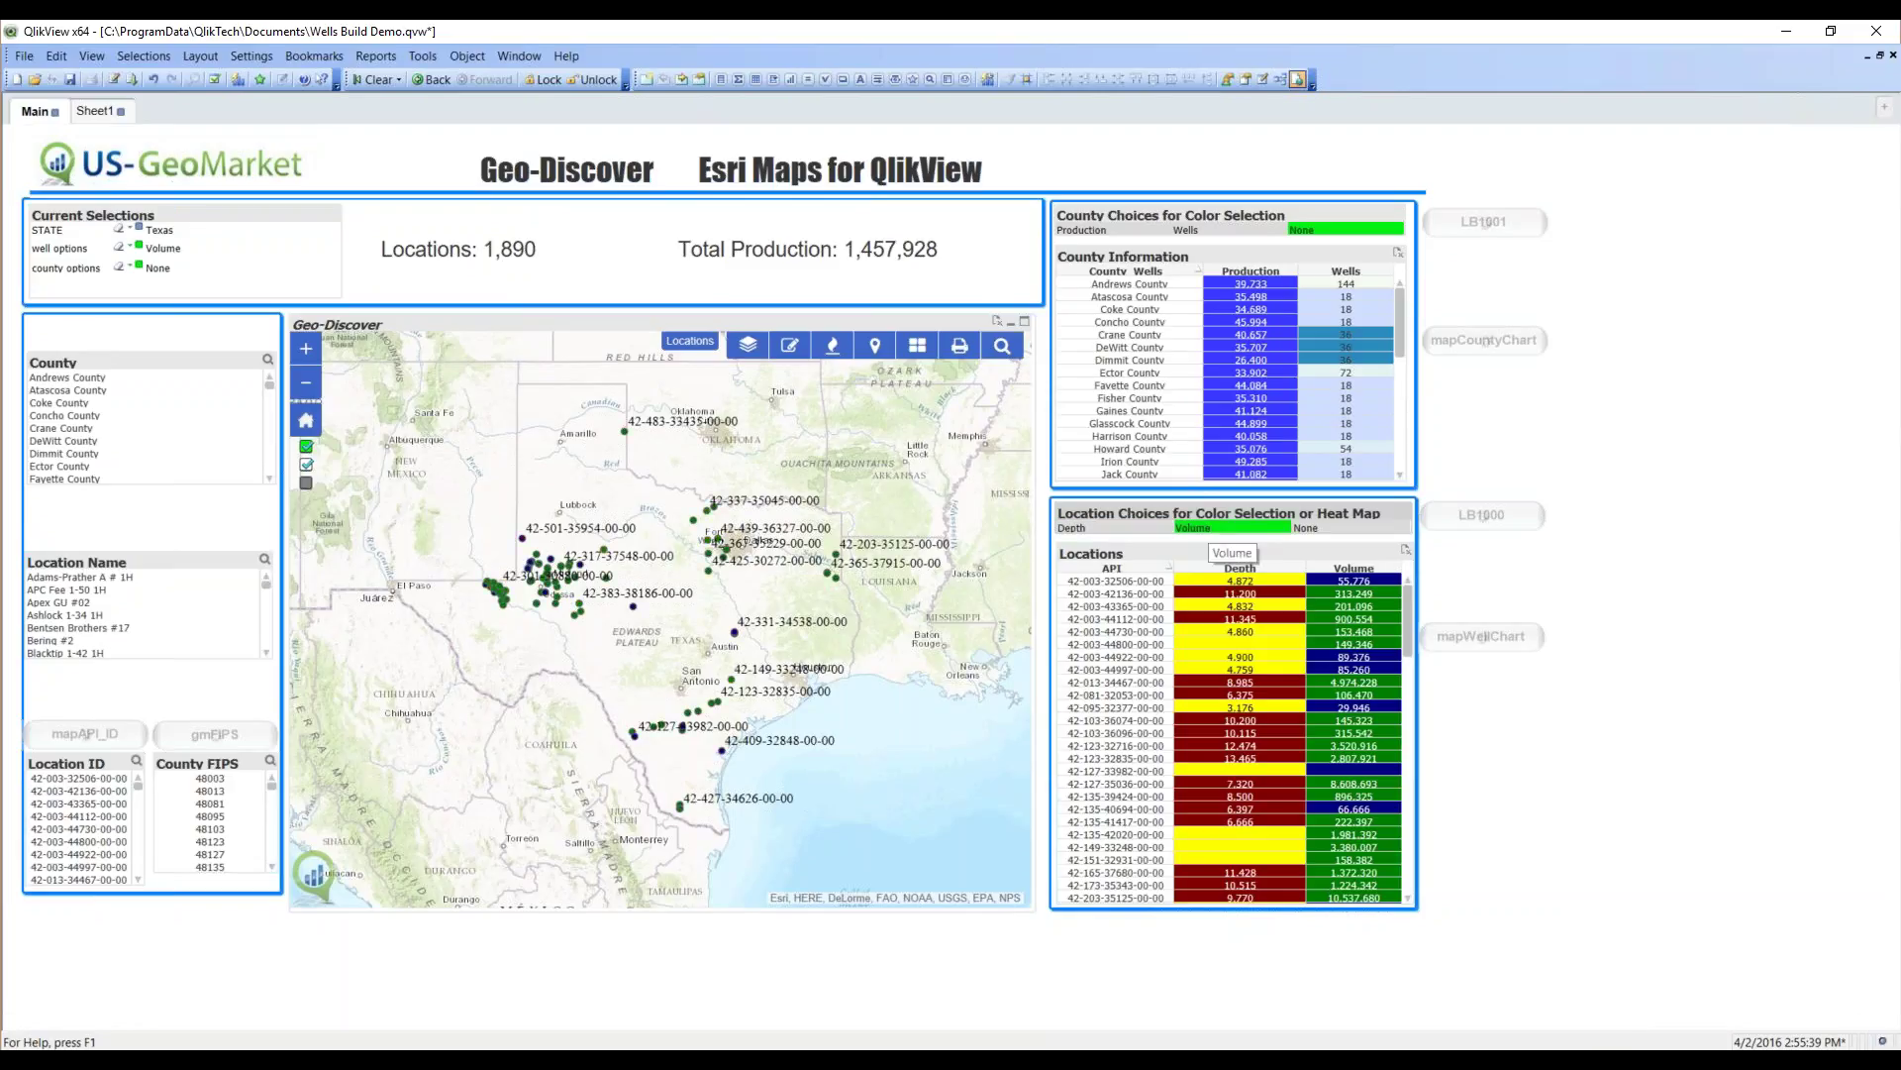
left_click(1083, 535)
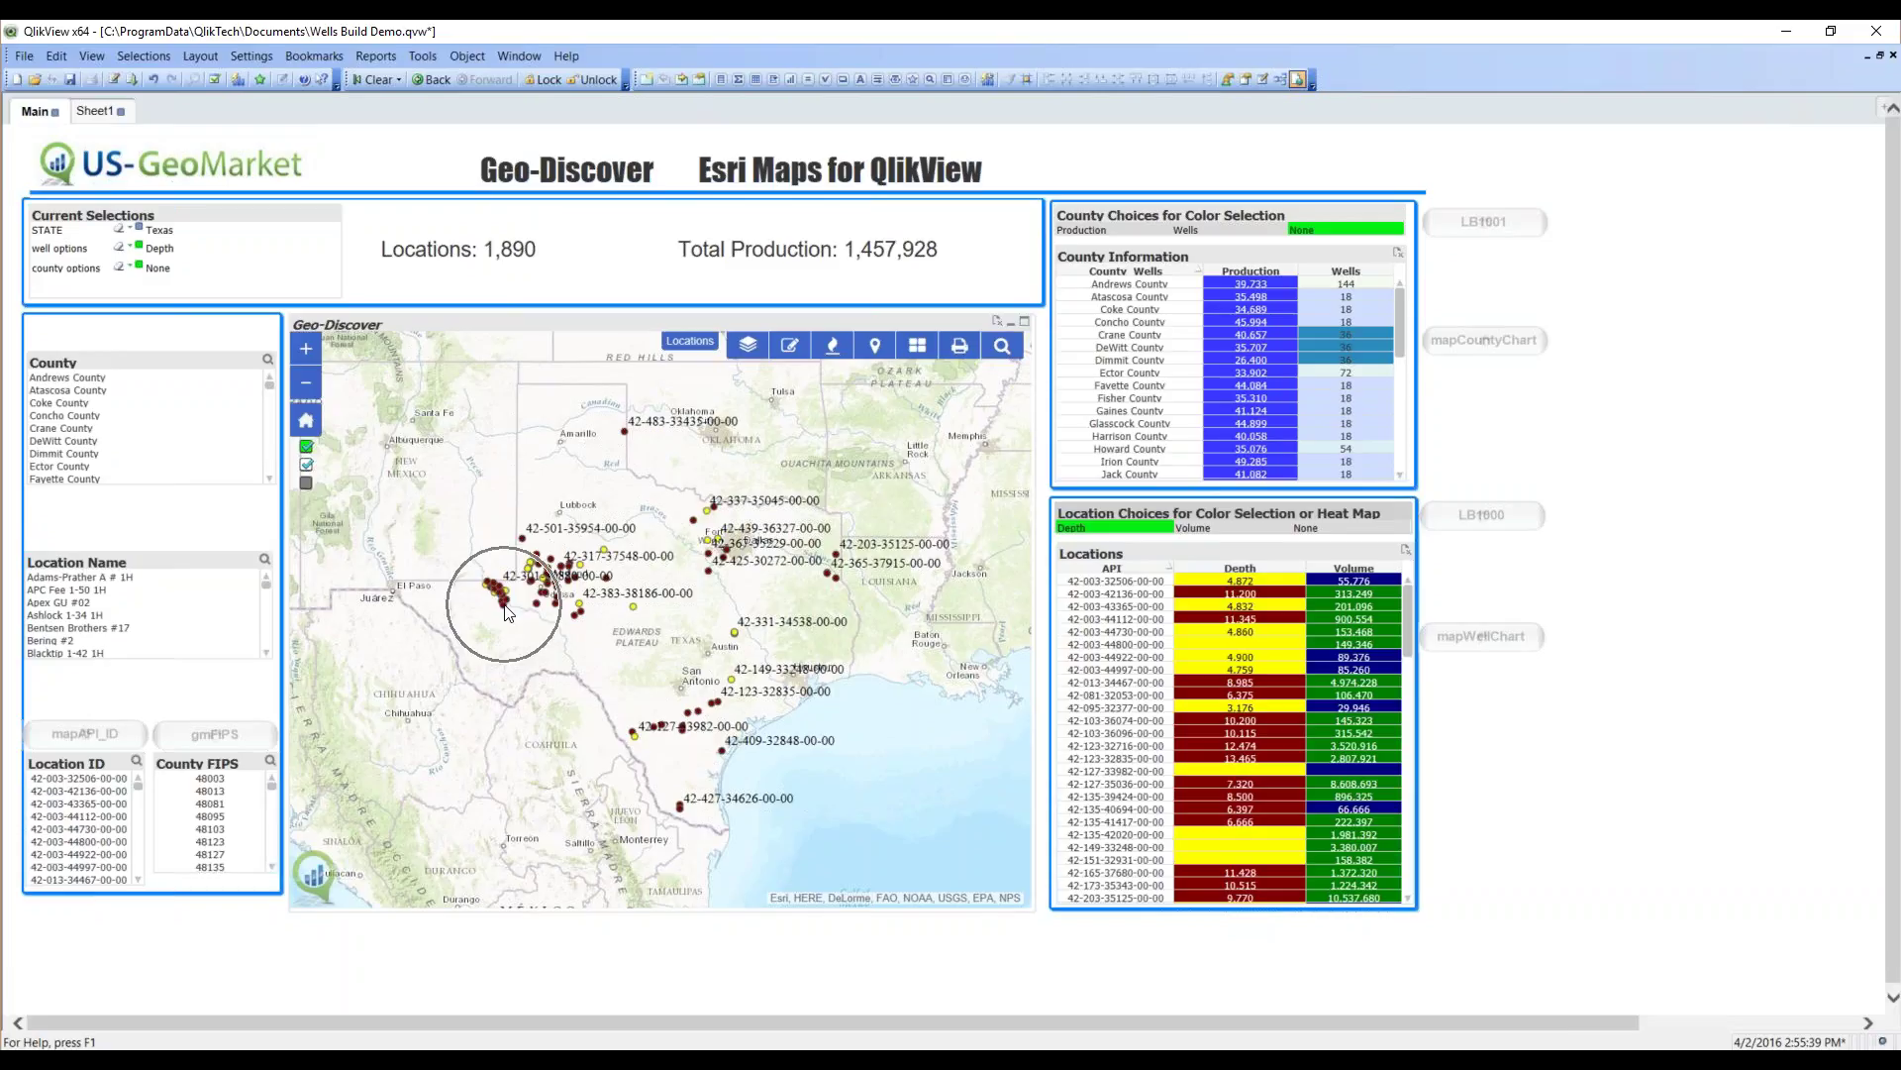
- Zoom and pan onto the West Texas well cluster near Pecos and show the map's layer list
scroll(502, 609, "up", 2)
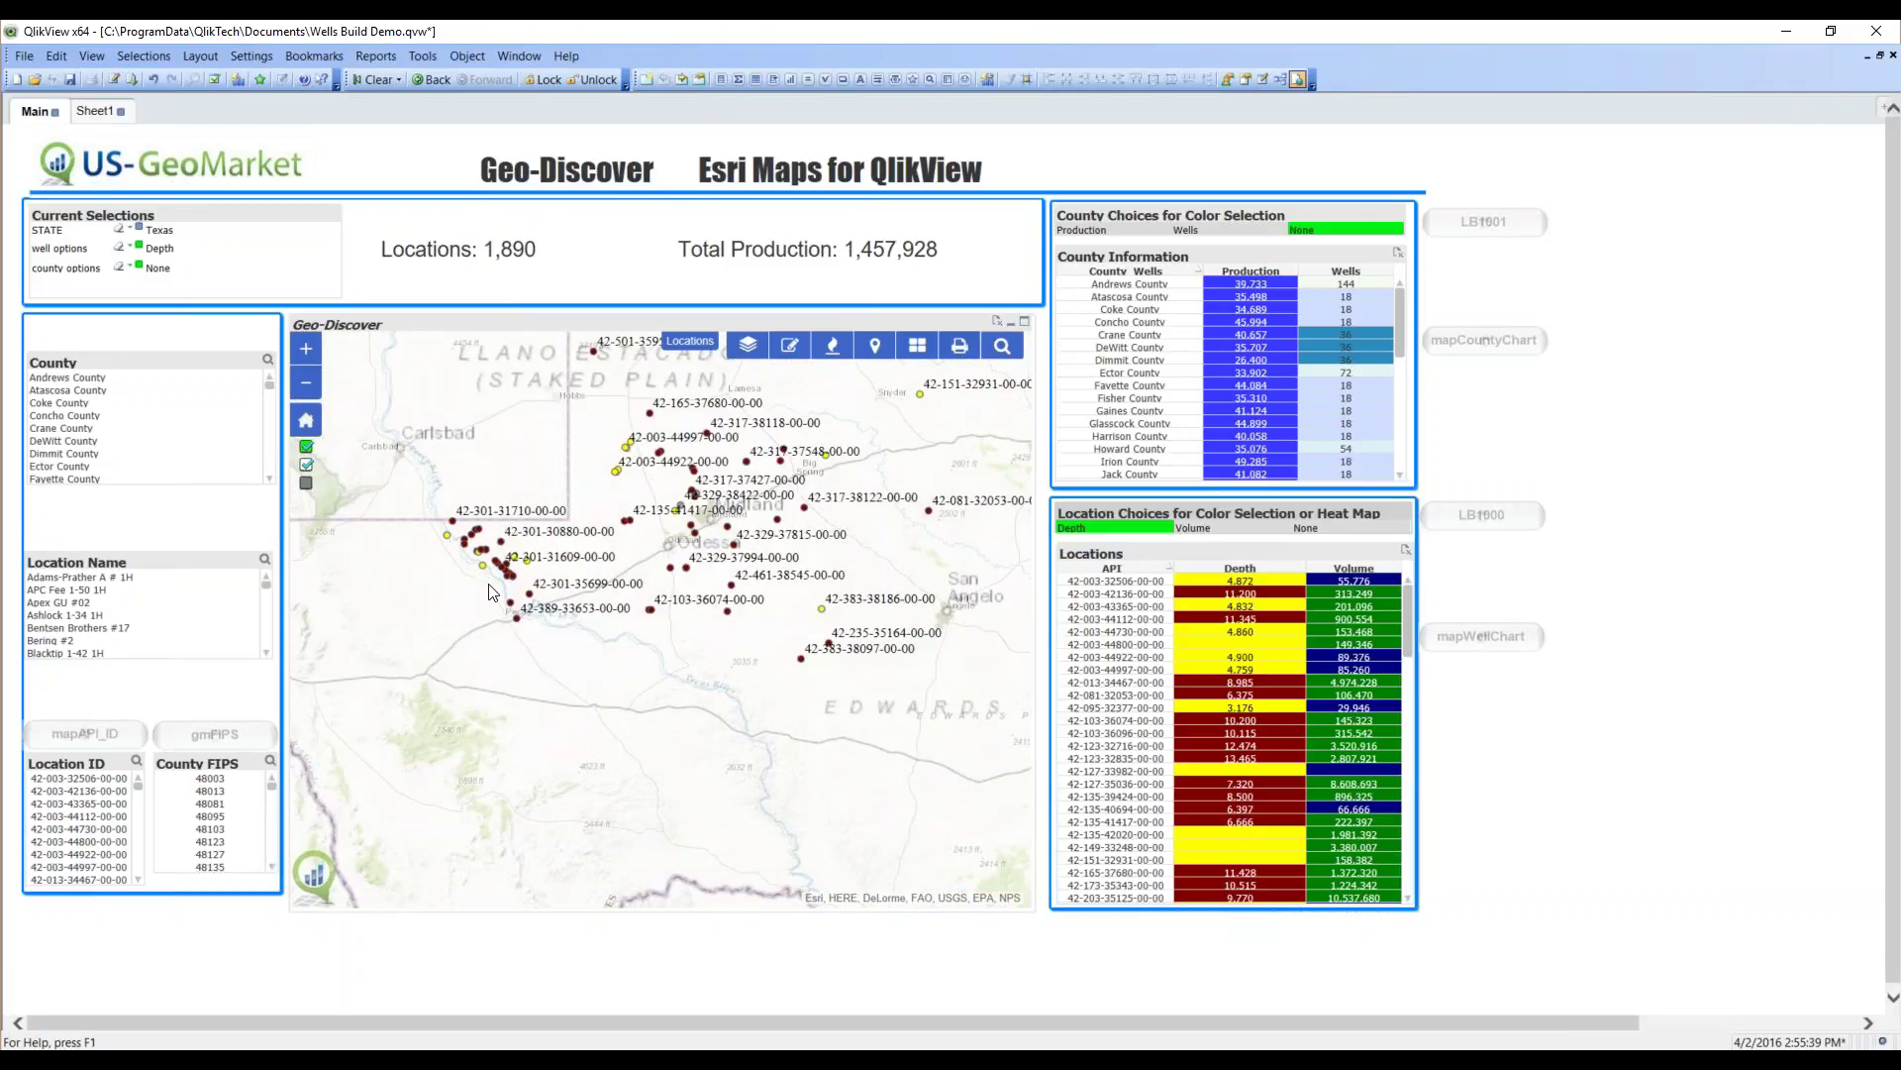
scroll(503, 594, "up", 2)
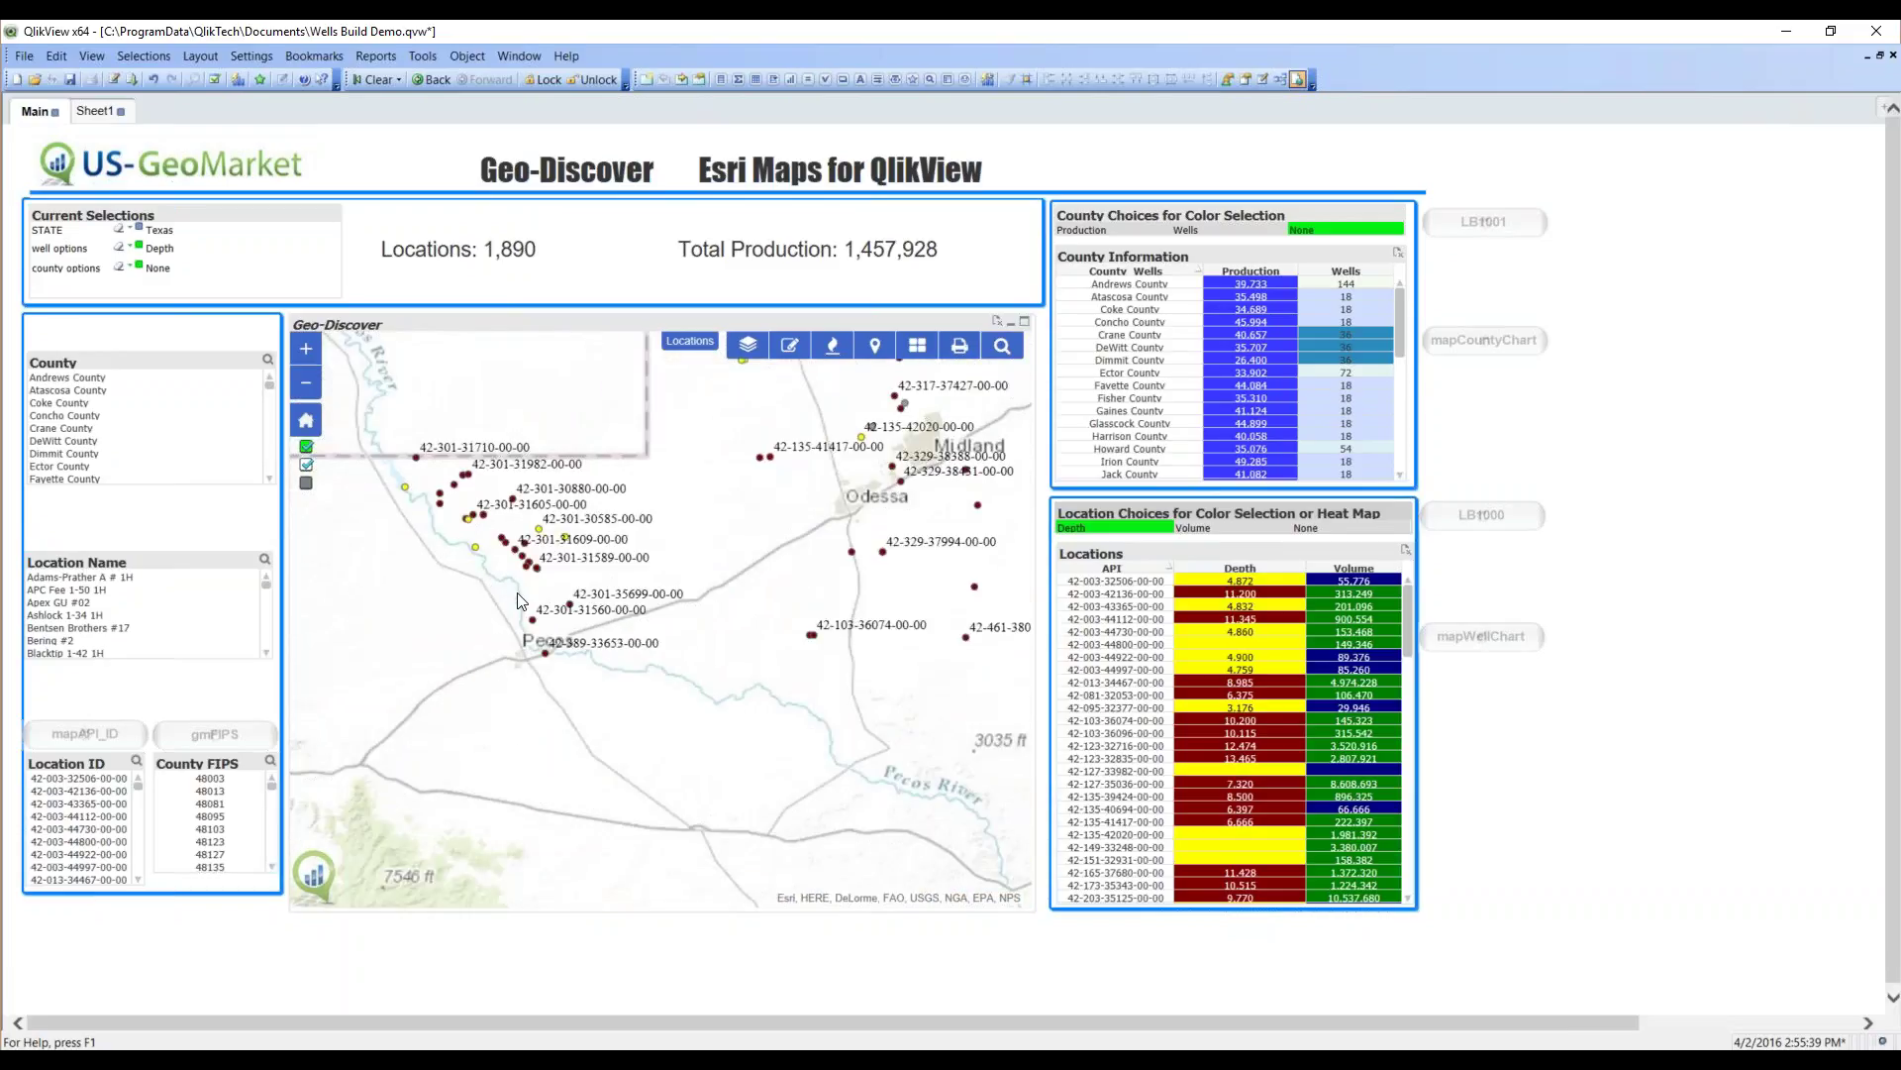
scroll(522, 596, "up", 1)
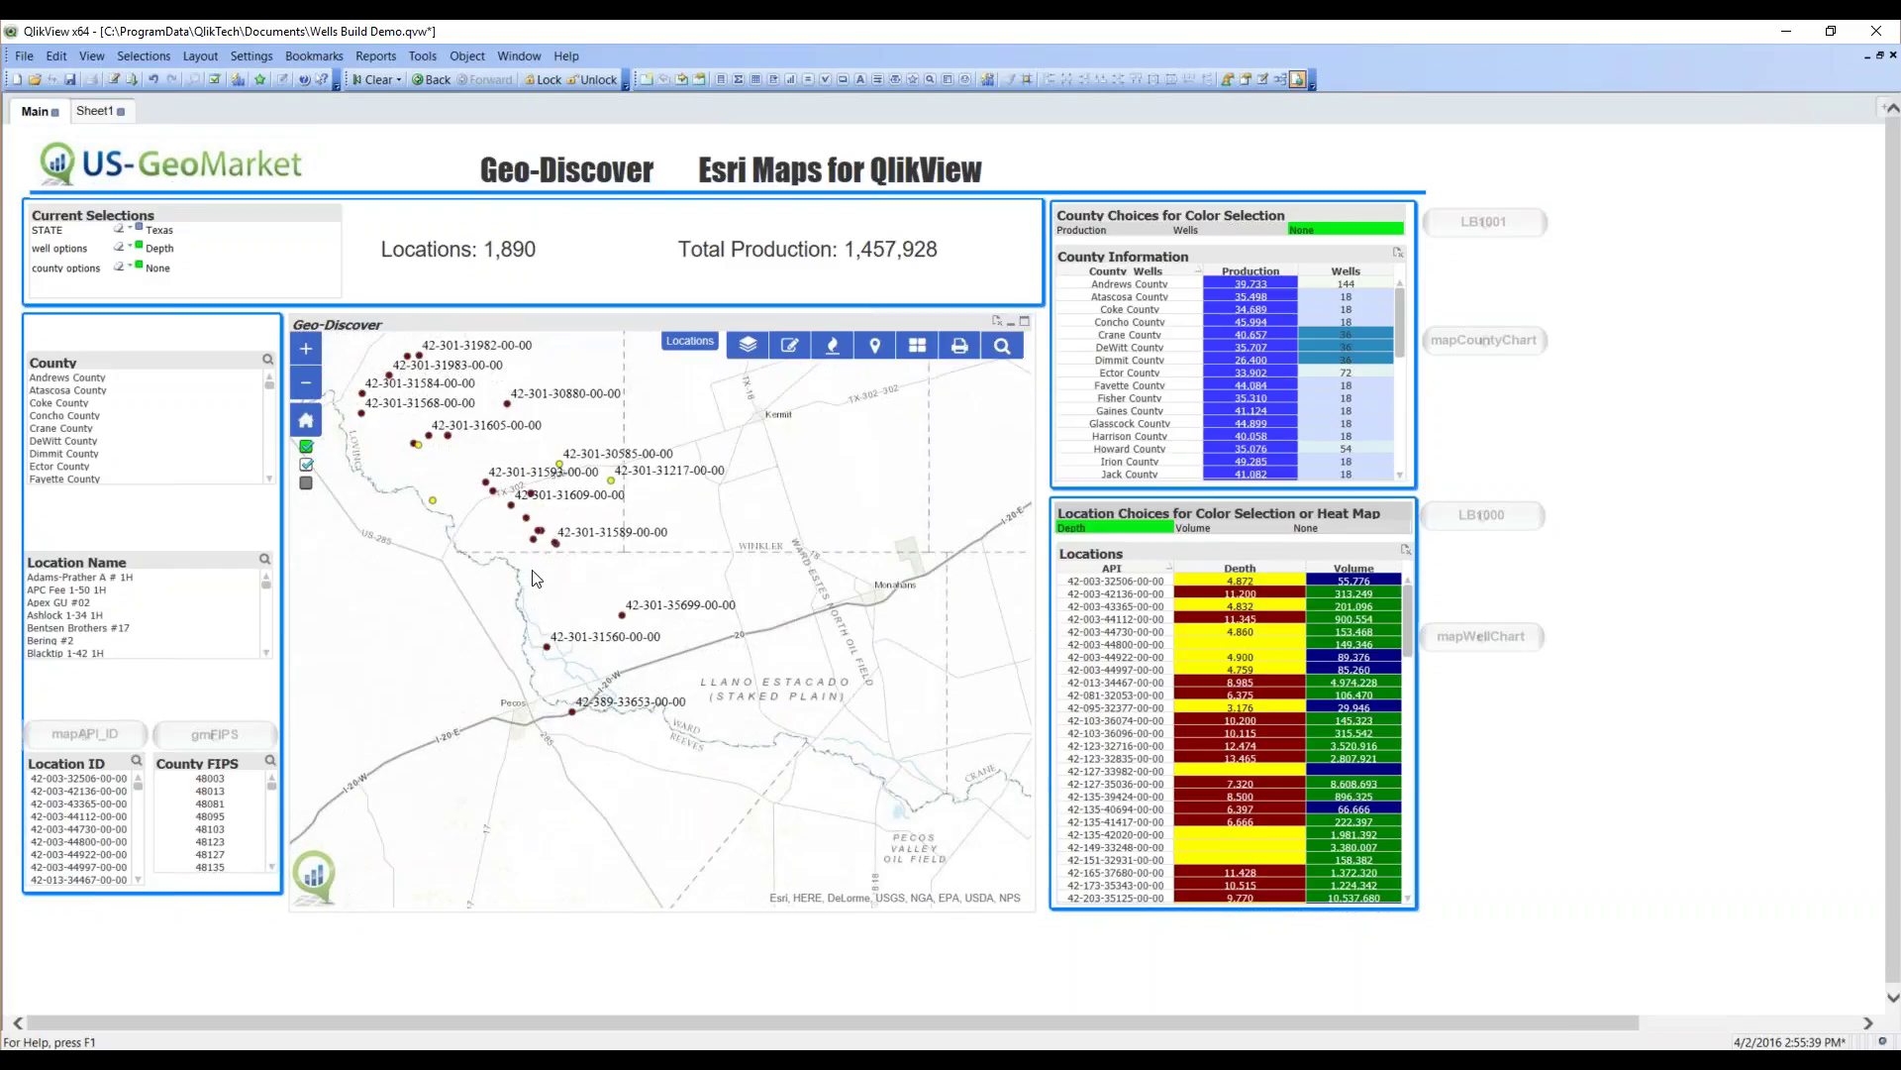
scroll(530, 584, "down", 1)
scroll(532, 578, "down", 1)
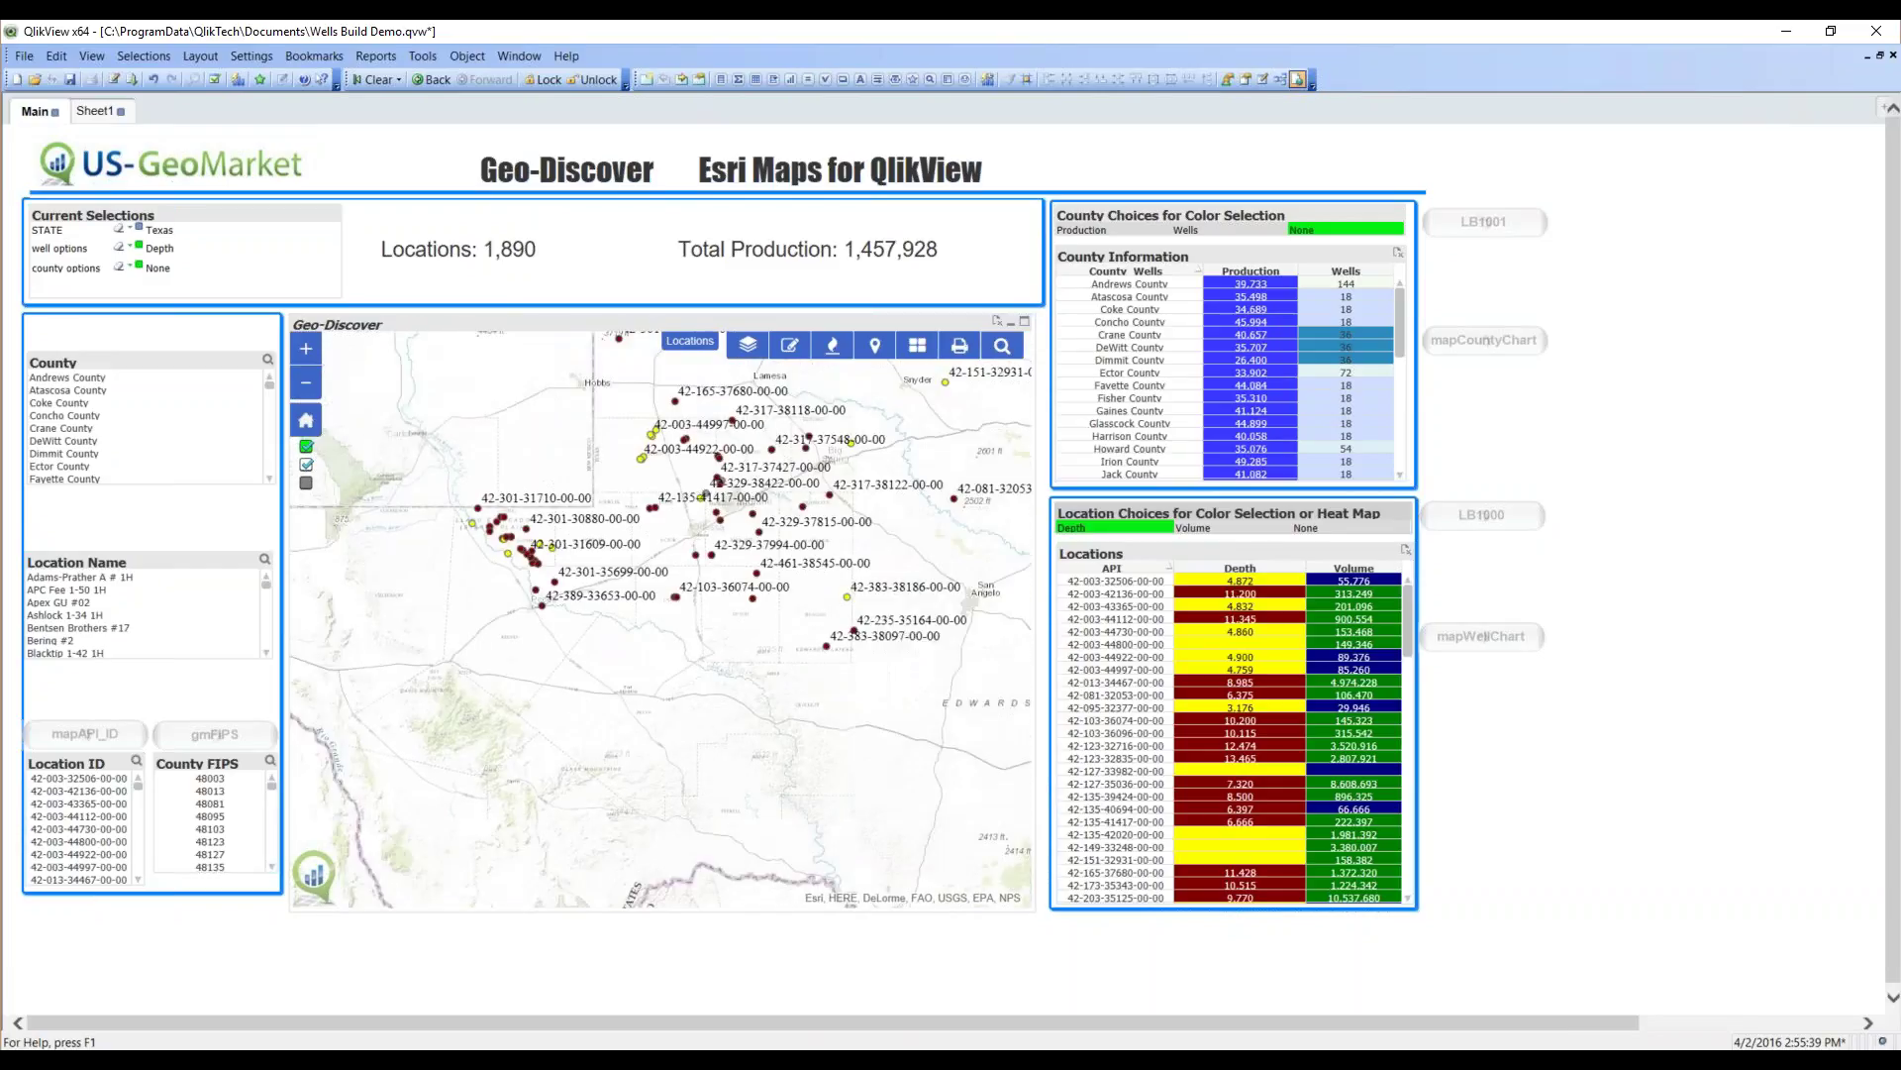
left_click_drag(659, 535, 596, 643)
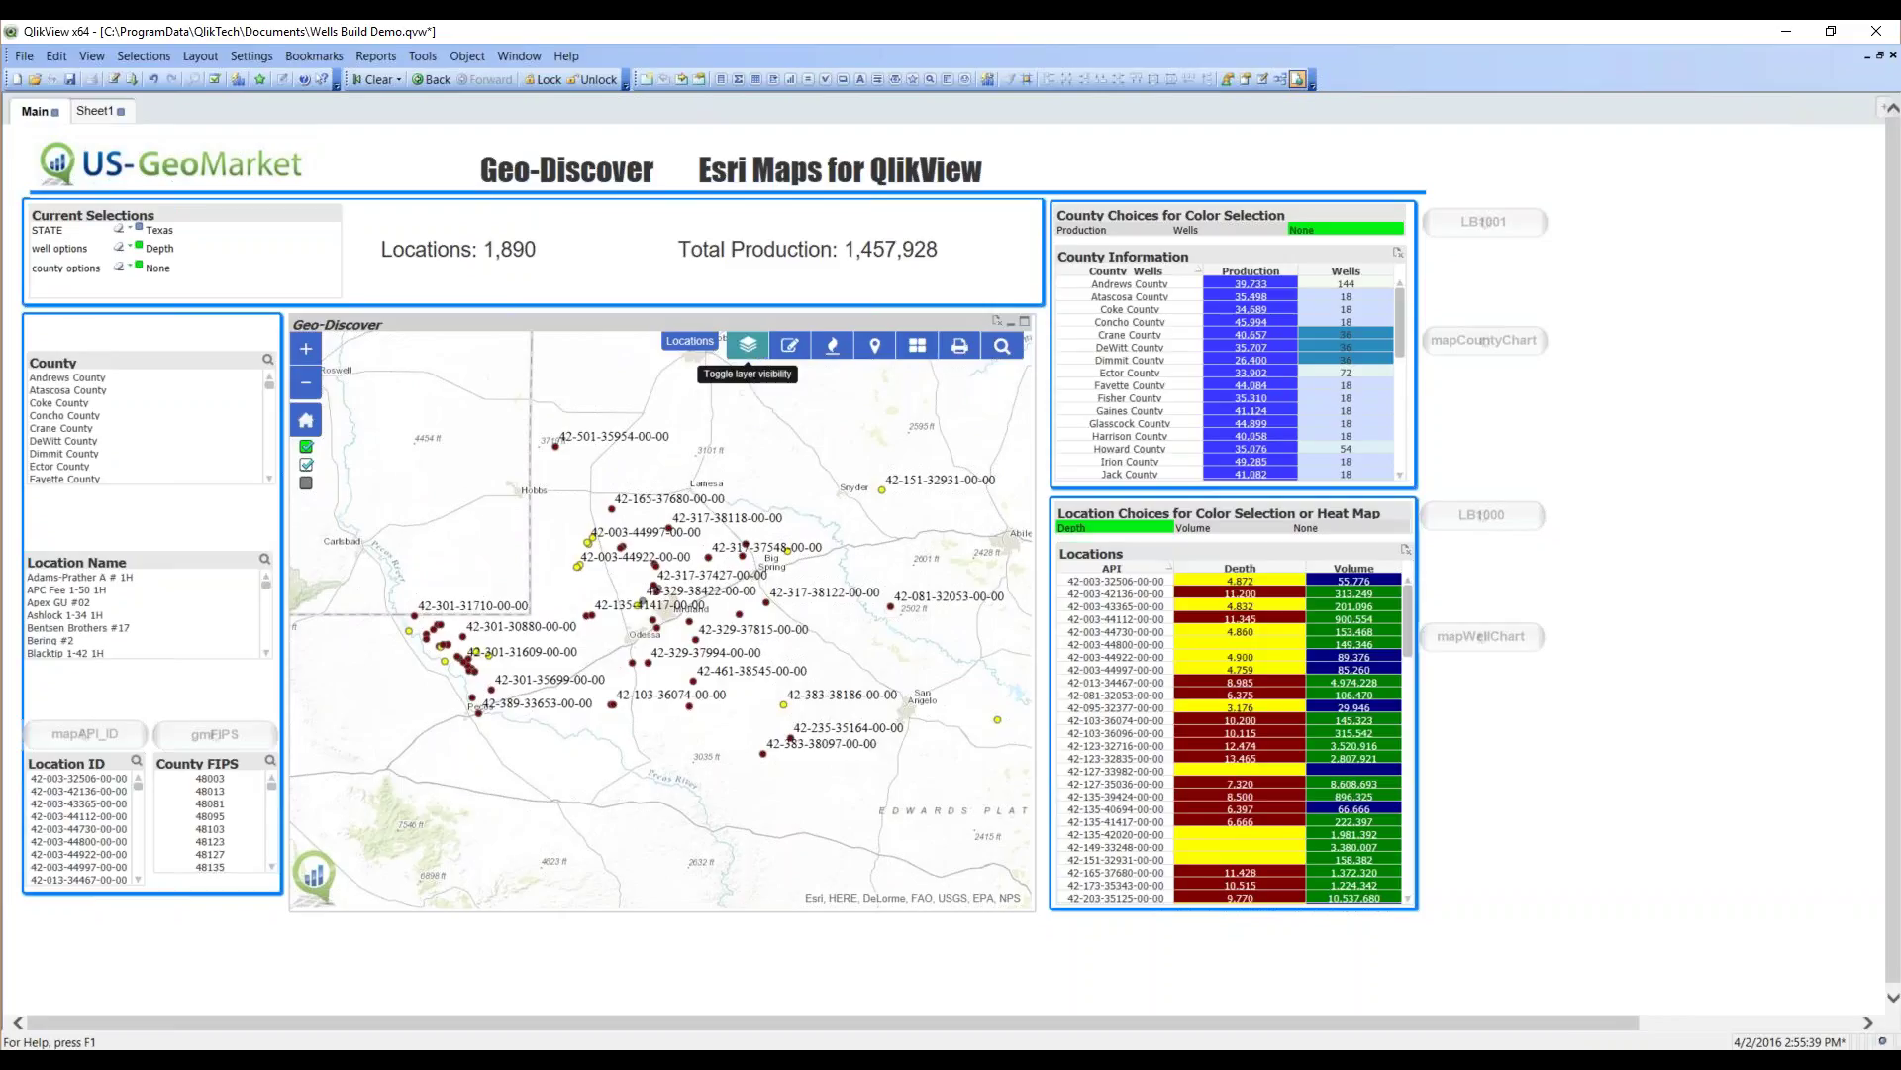
left_click(750, 346)
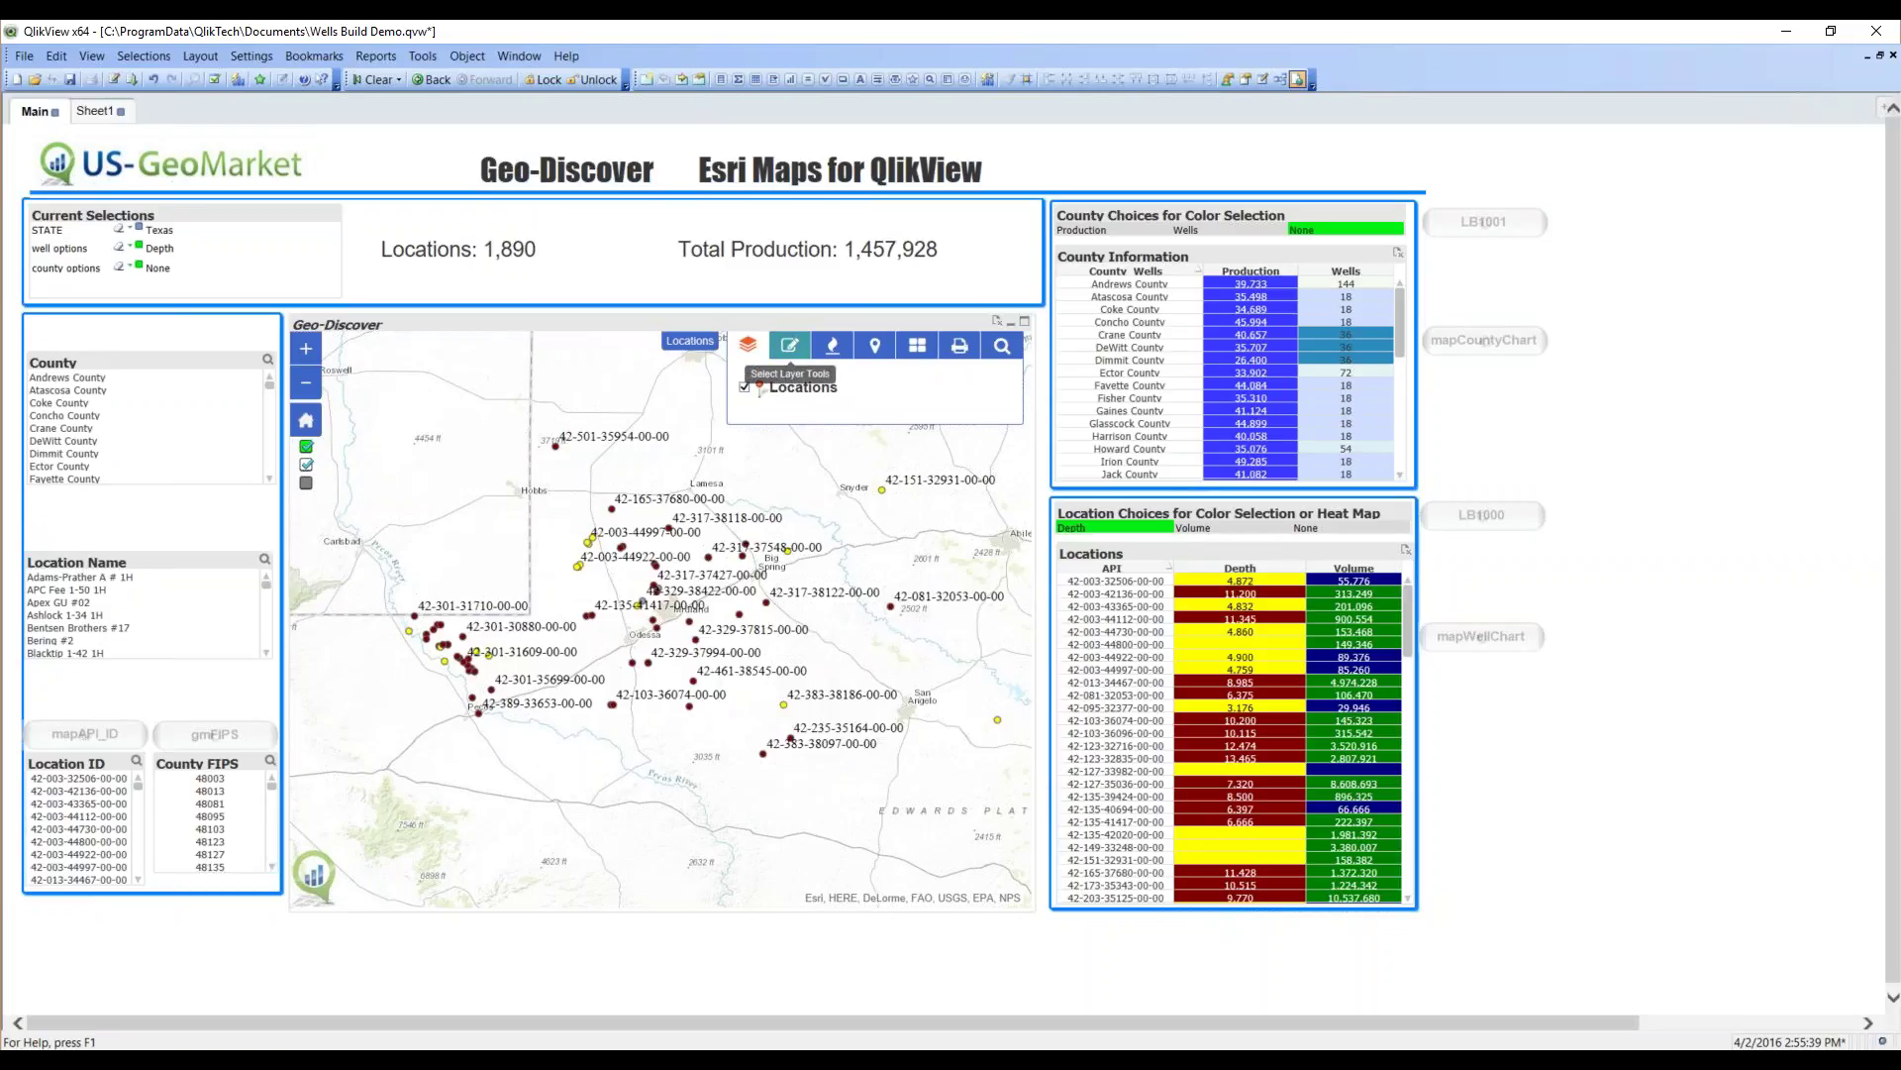
- Apply a heatmap to the Locations layer from the Layer Display Tools panel, then close it
left_click(831, 346)
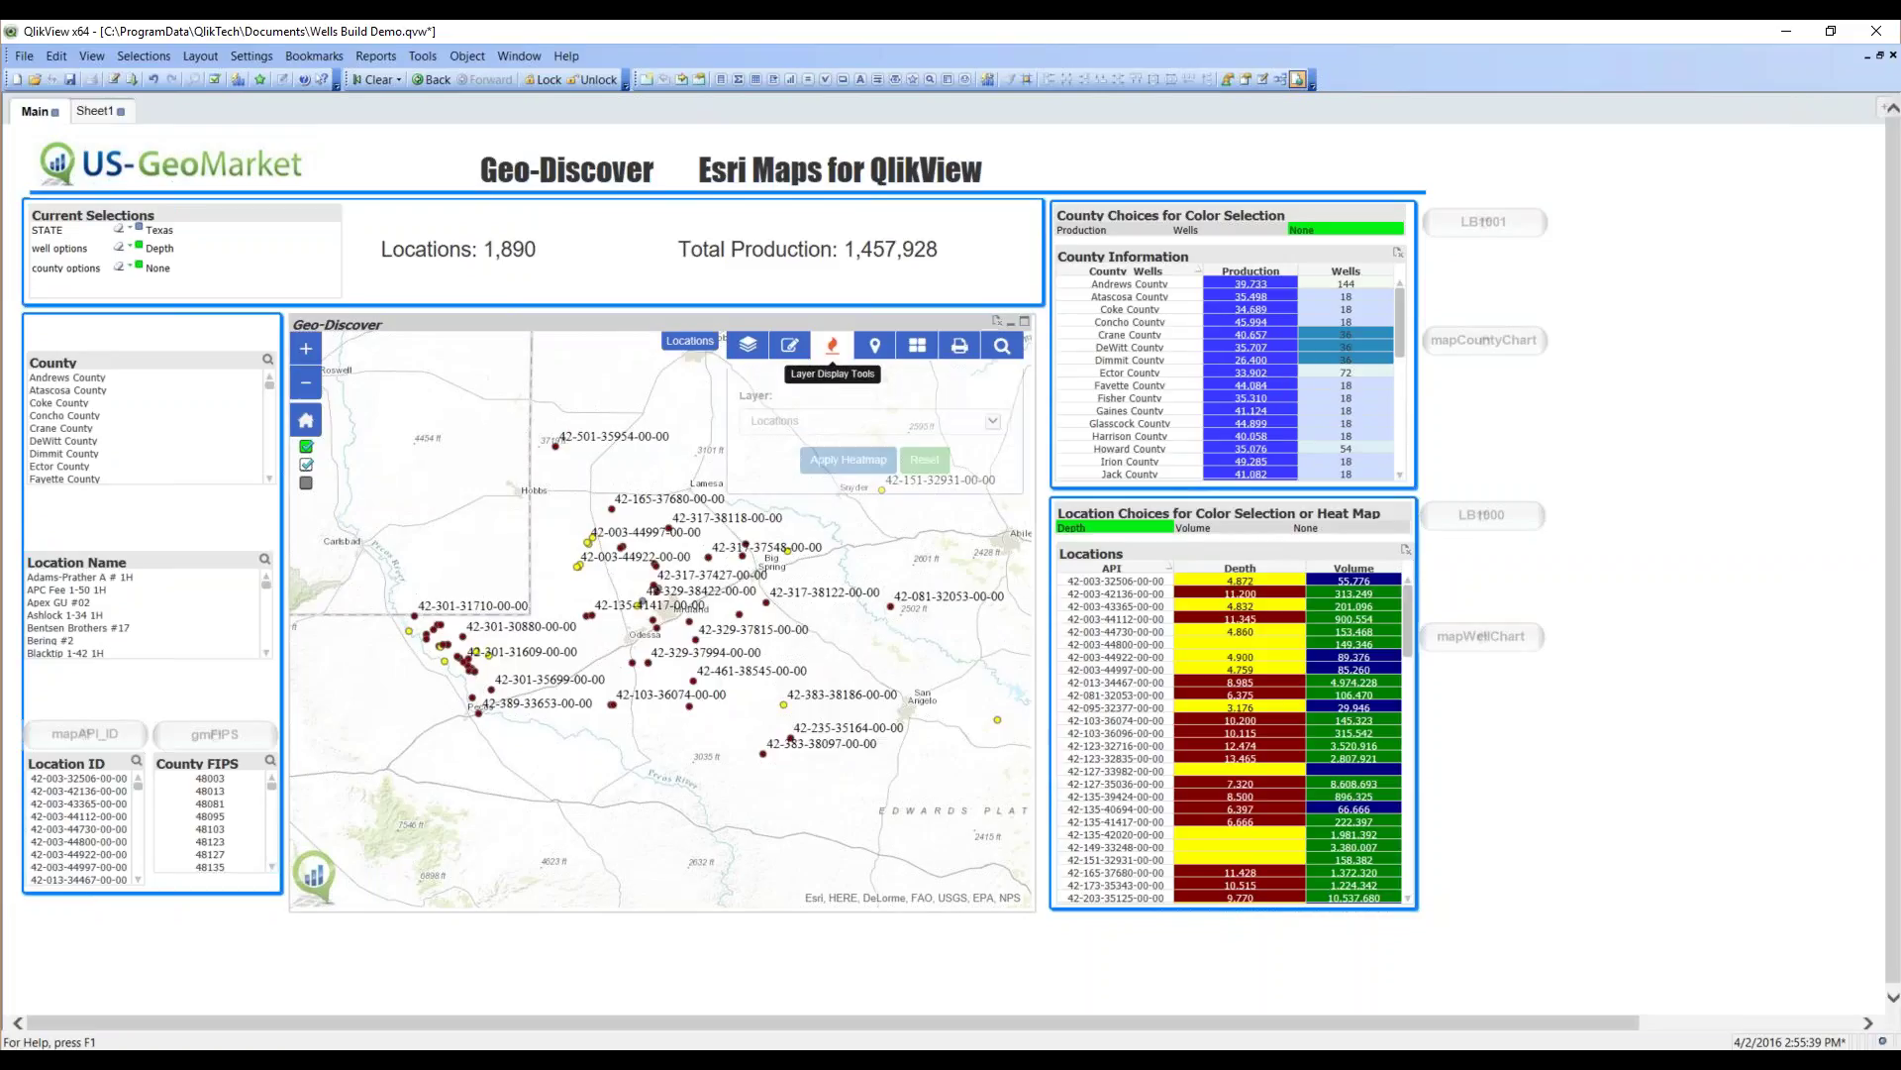
left_click(847, 451)
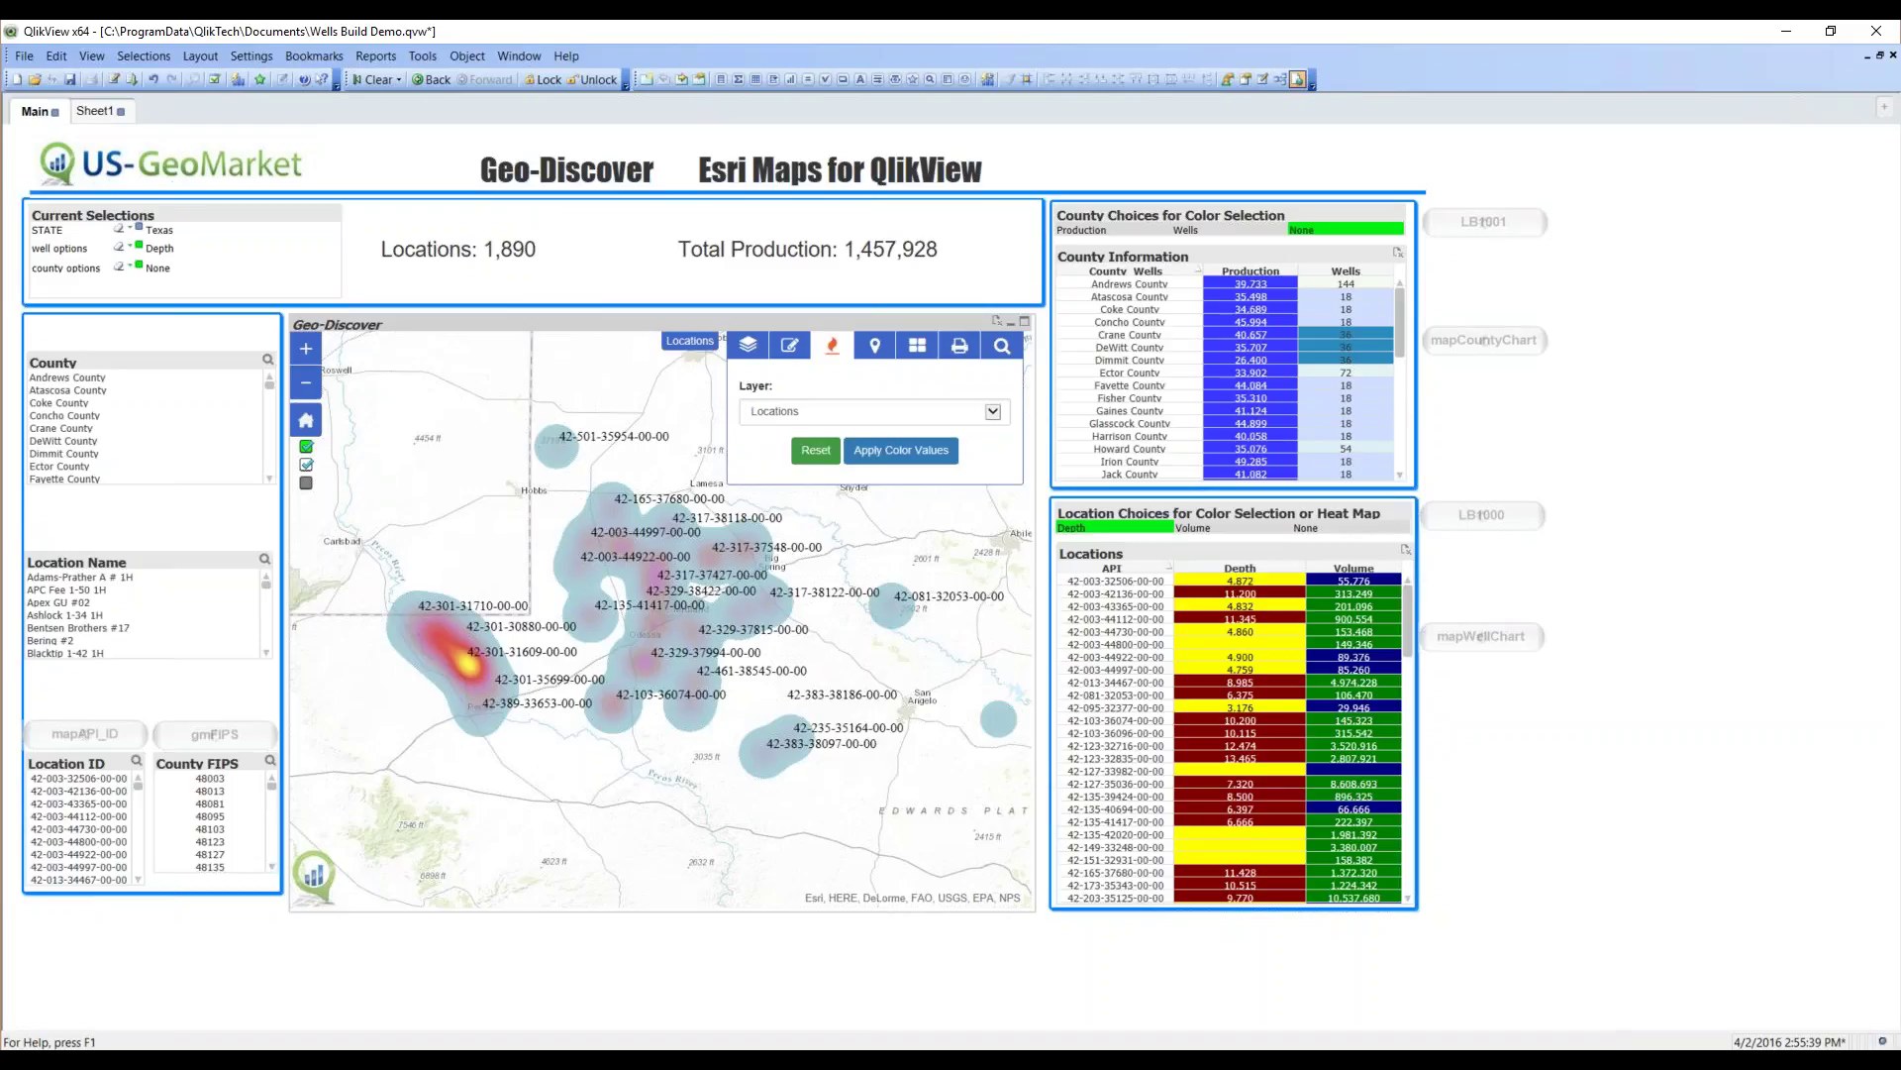
left_click(830, 351)
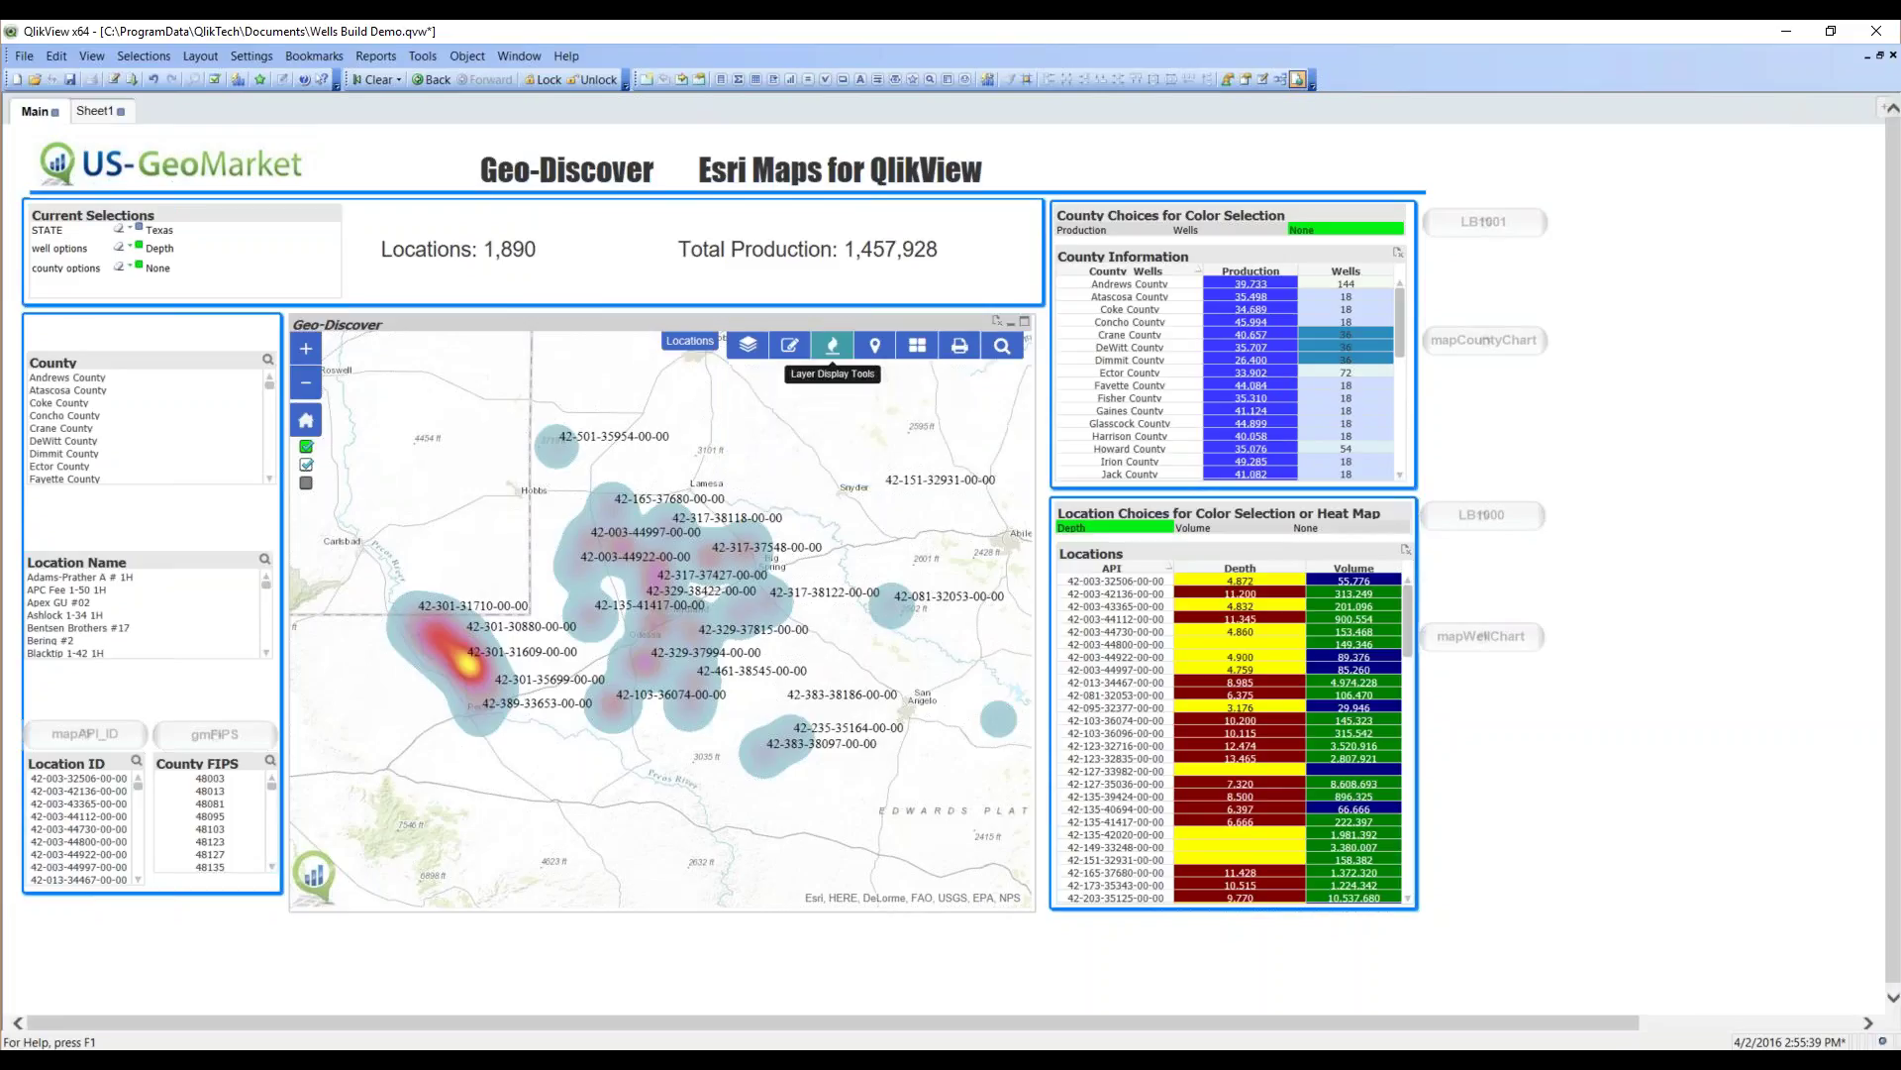